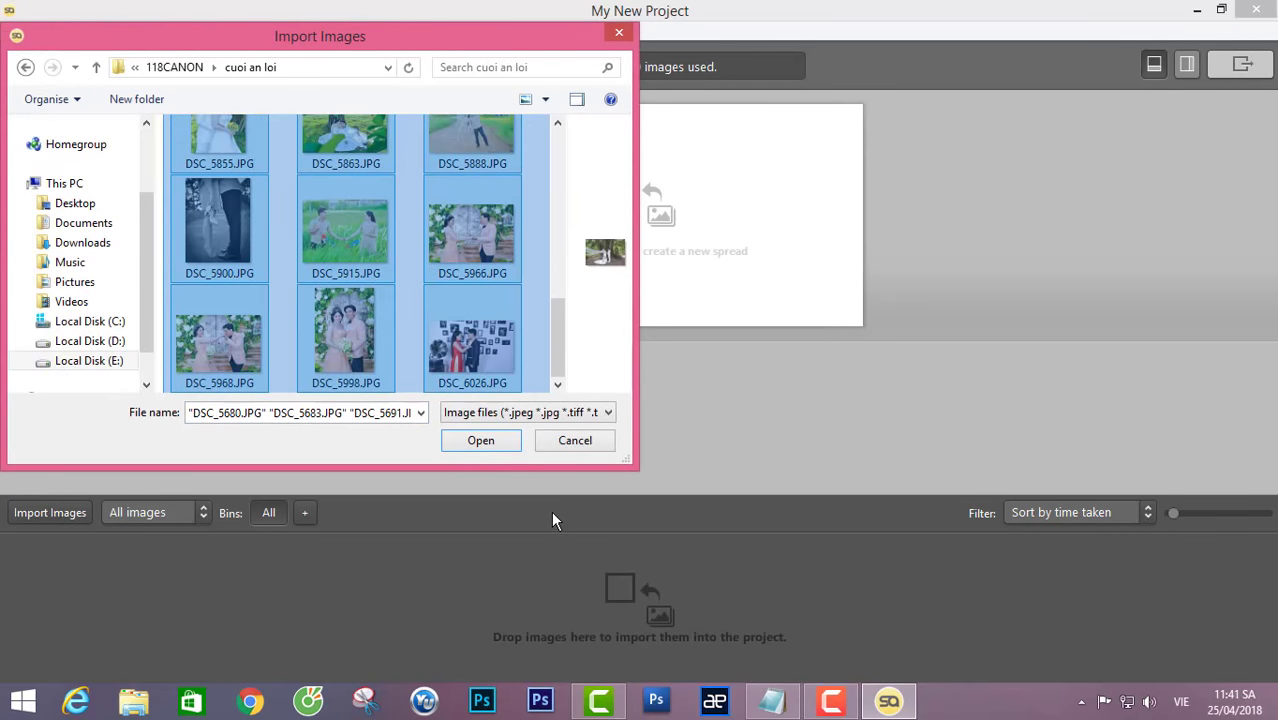
Import all images from the cuoi an loi folder and enlarge the thumbnails slightly.
scroll(431, 295, "up", 5)
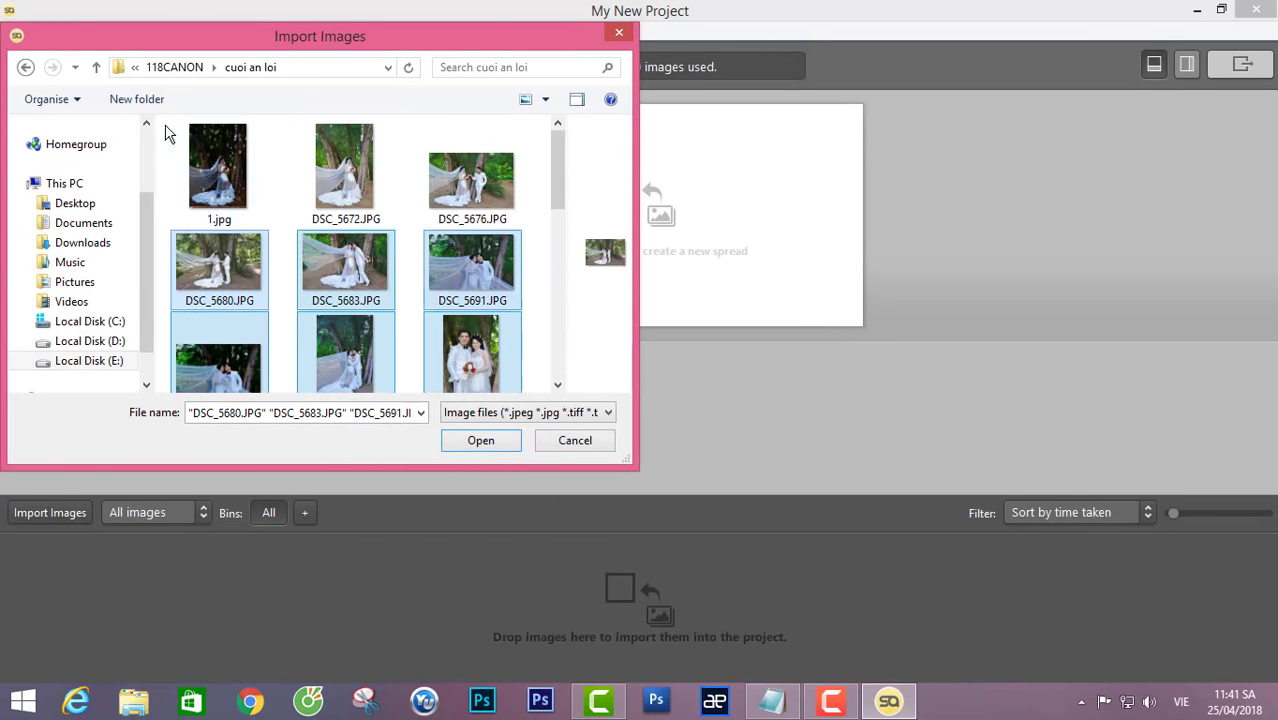
key("ctrl+a")
left_click(480, 440)
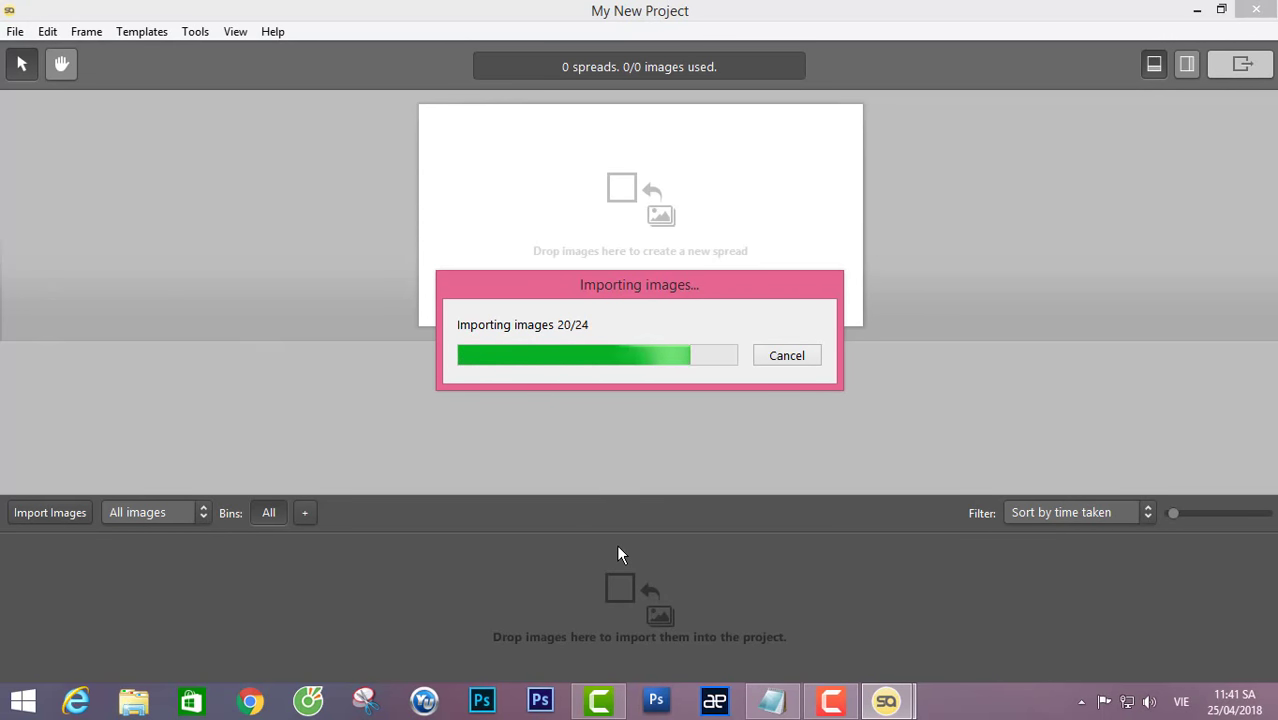
left_click_drag(1173, 512, 1197, 516)
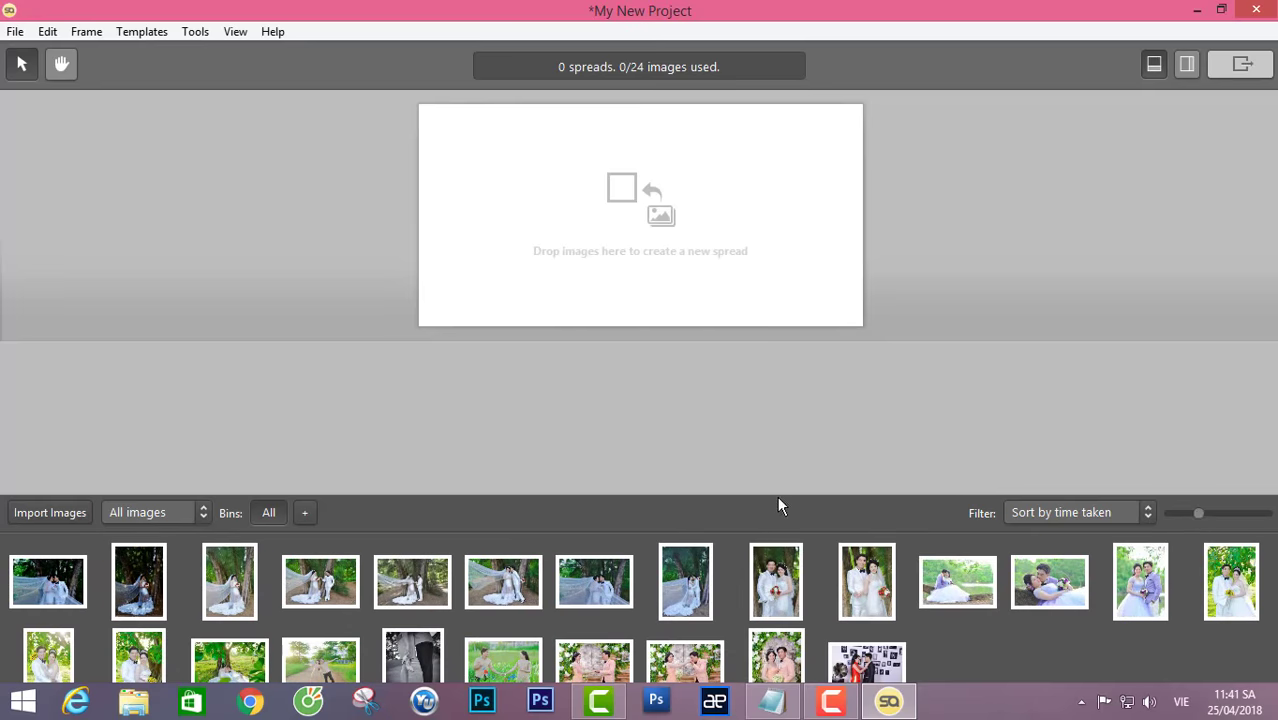
scroll(660, 620, "down", 1)
scroll(652, 640, "up", 1)
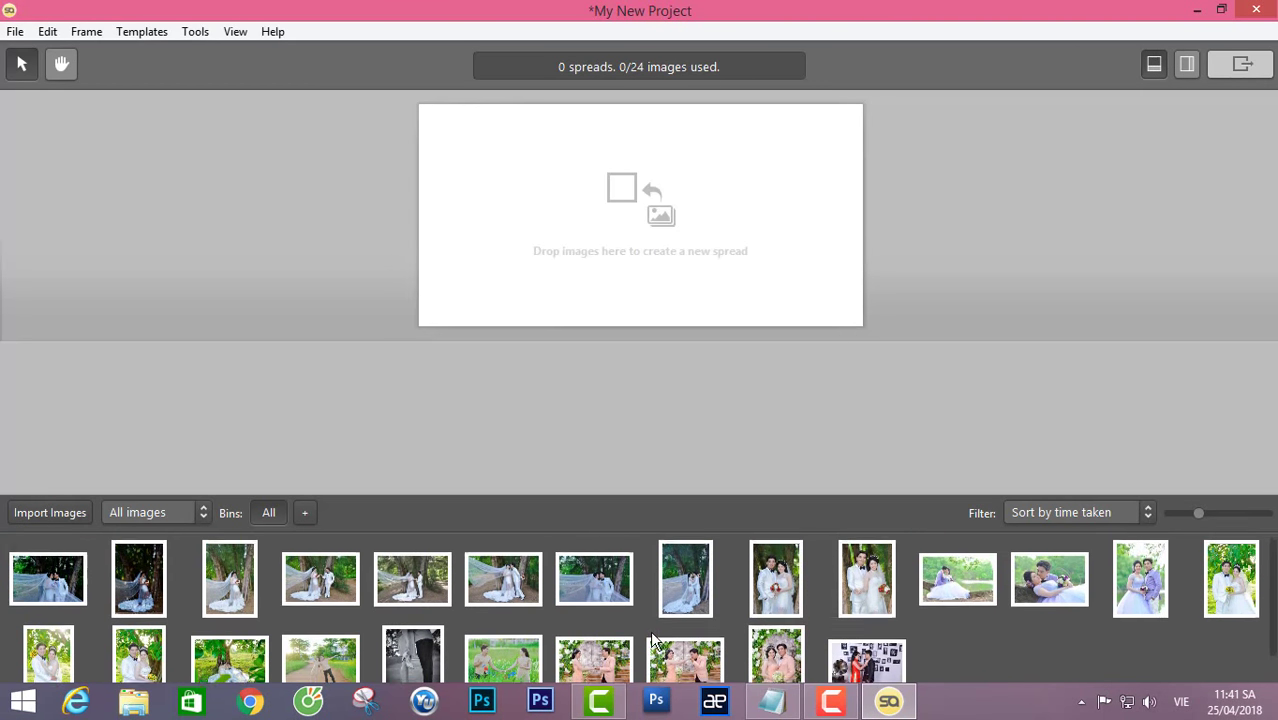
Create the first spread from the portrait of the veiled bride and the two landscape couple photos following it.
left_click(233, 596)
left_click(333, 590, "ctrl")
left_click(412, 578, "ctrl")
left_click_drag(412, 576, 718, 263)
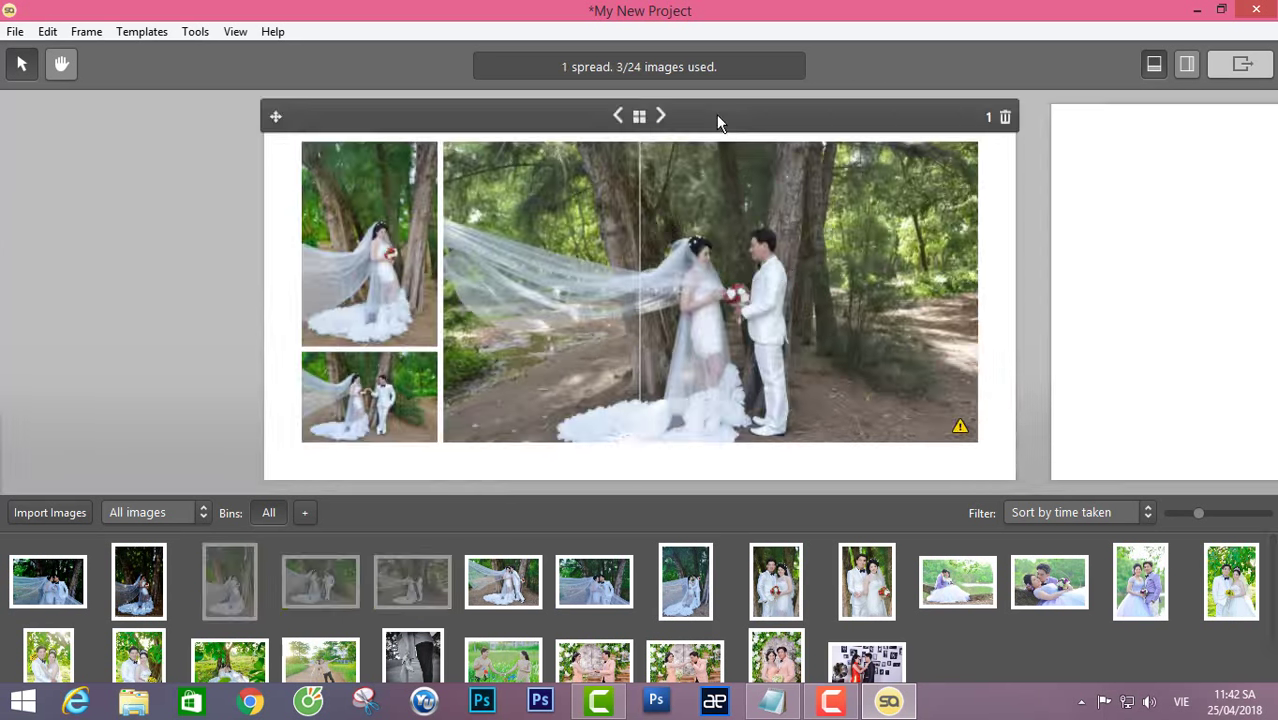
Change the first spread to an edge-to-edge layout with two stacked photos beside one large photo.
left_click(660, 118)
left_click(660, 118)
left_click(660, 118)
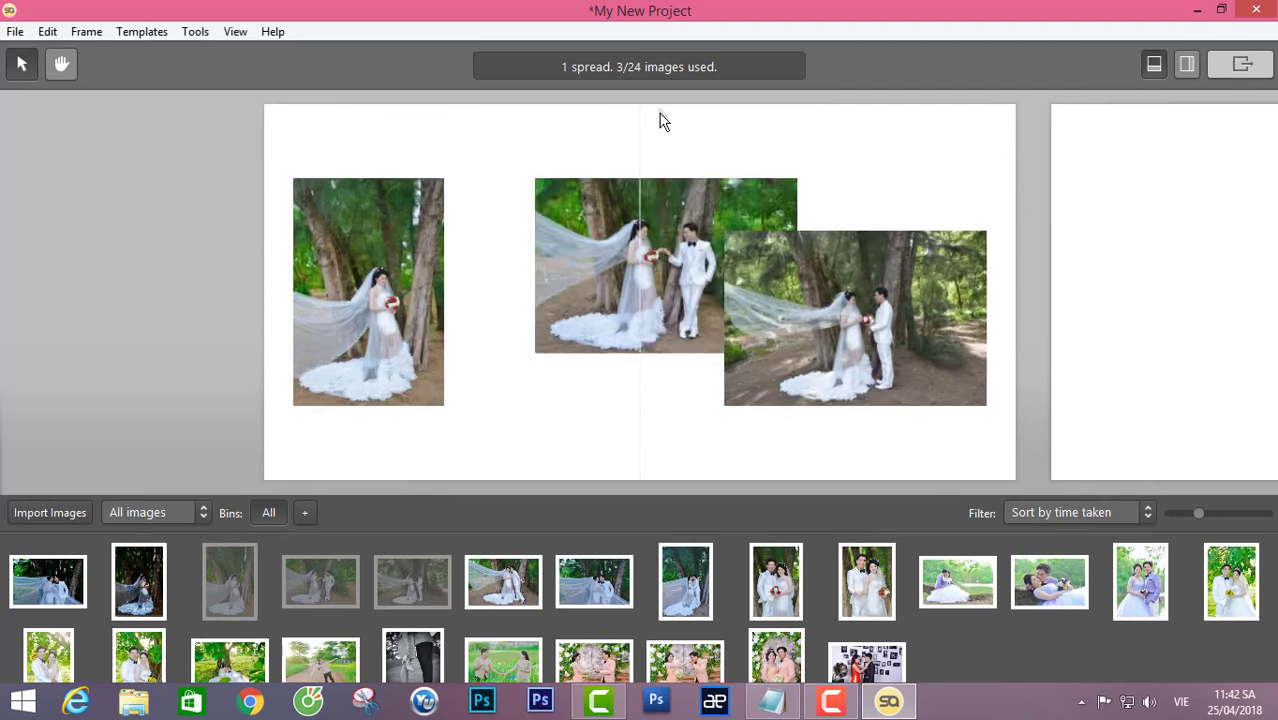
left_click(660, 118)
left_click(660, 118)
left_click(660, 118)
left_click(660, 118)
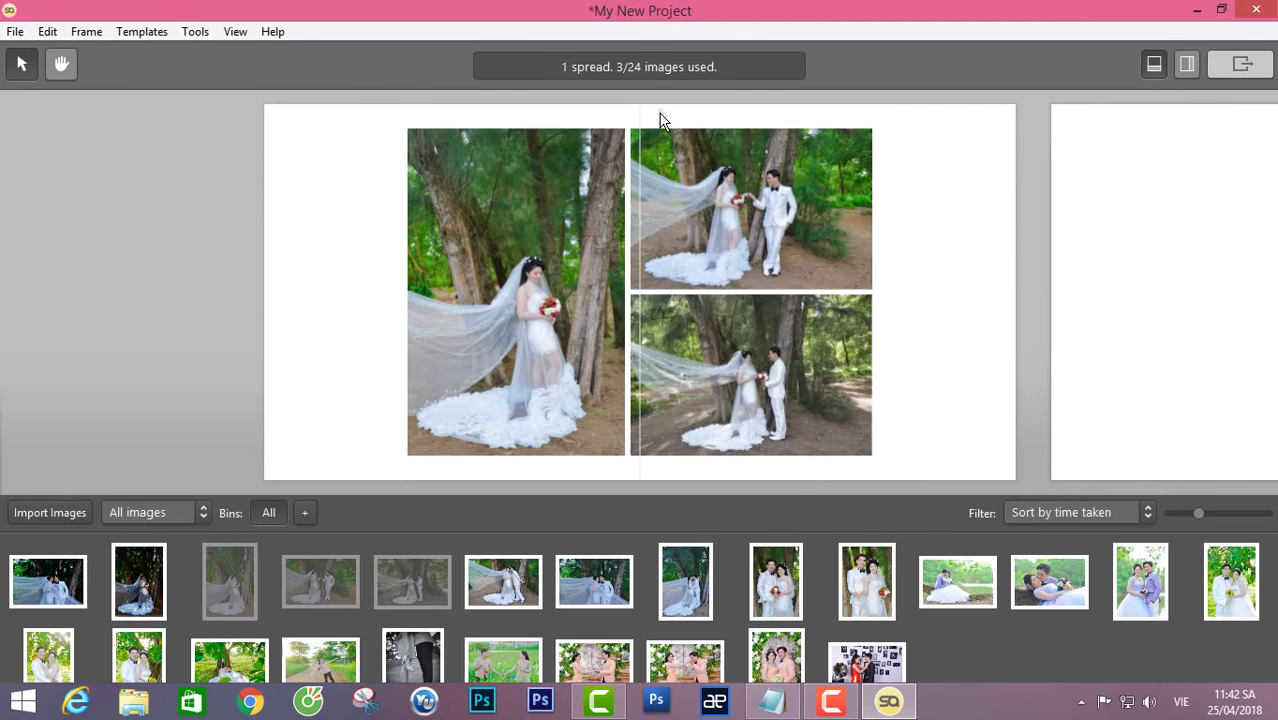
left_click(660, 118)
left_click(660, 118)
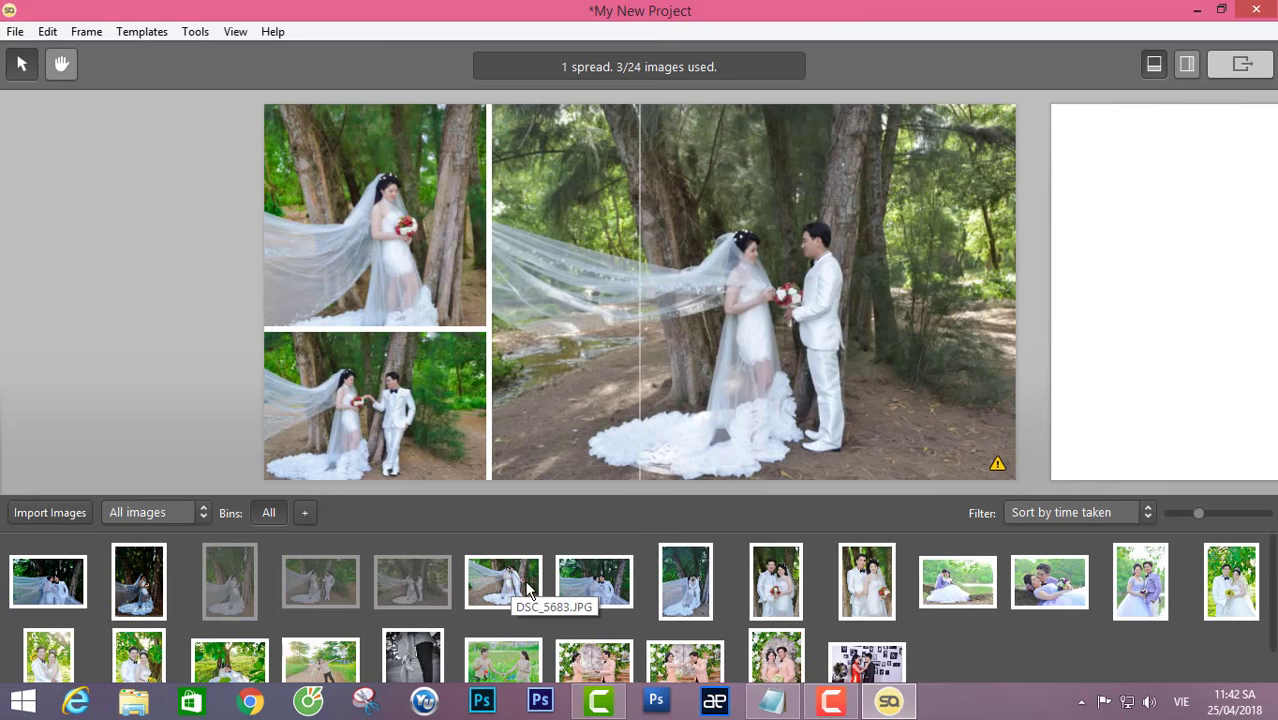
Create the second spread from the kissing portrait with the long veil and the two bouquet portraits in white.
scroll(516, 585, "down", 1)
scroll(516, 585, "up", 1)
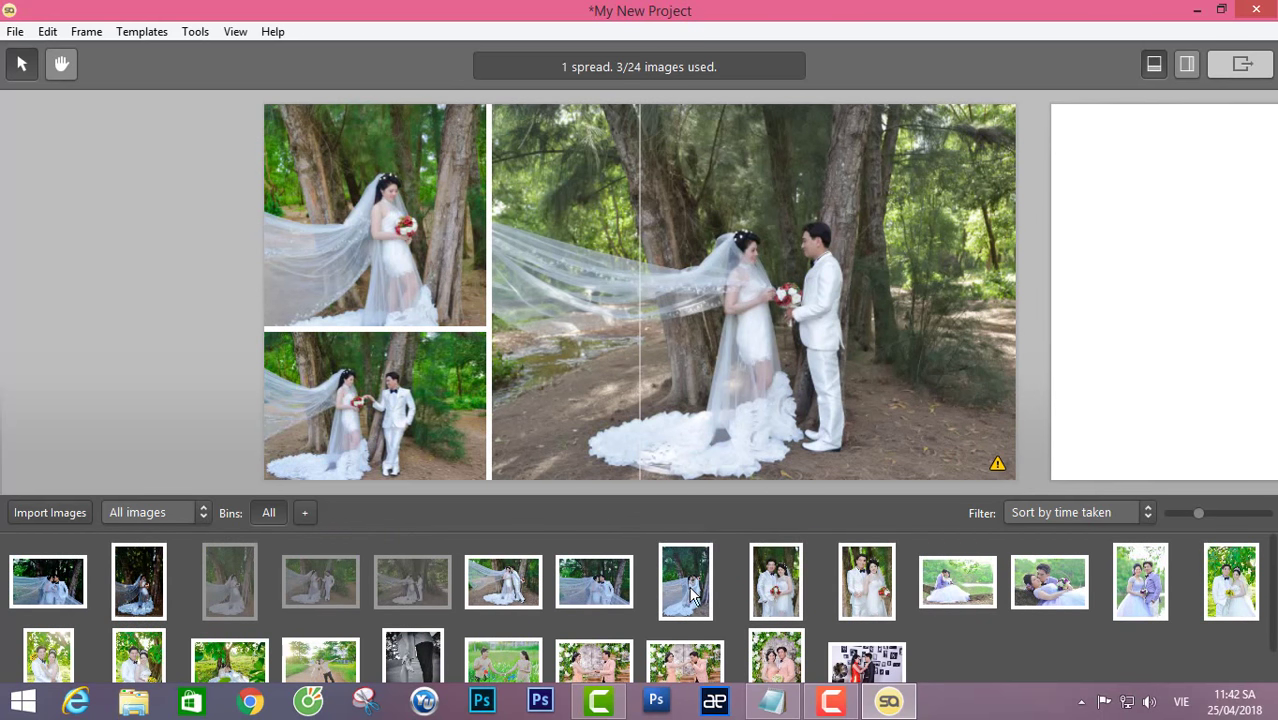
left_click(688, 587)
left_click(786, 587, "ctrl")
left_click(866, 584, "ctrl")
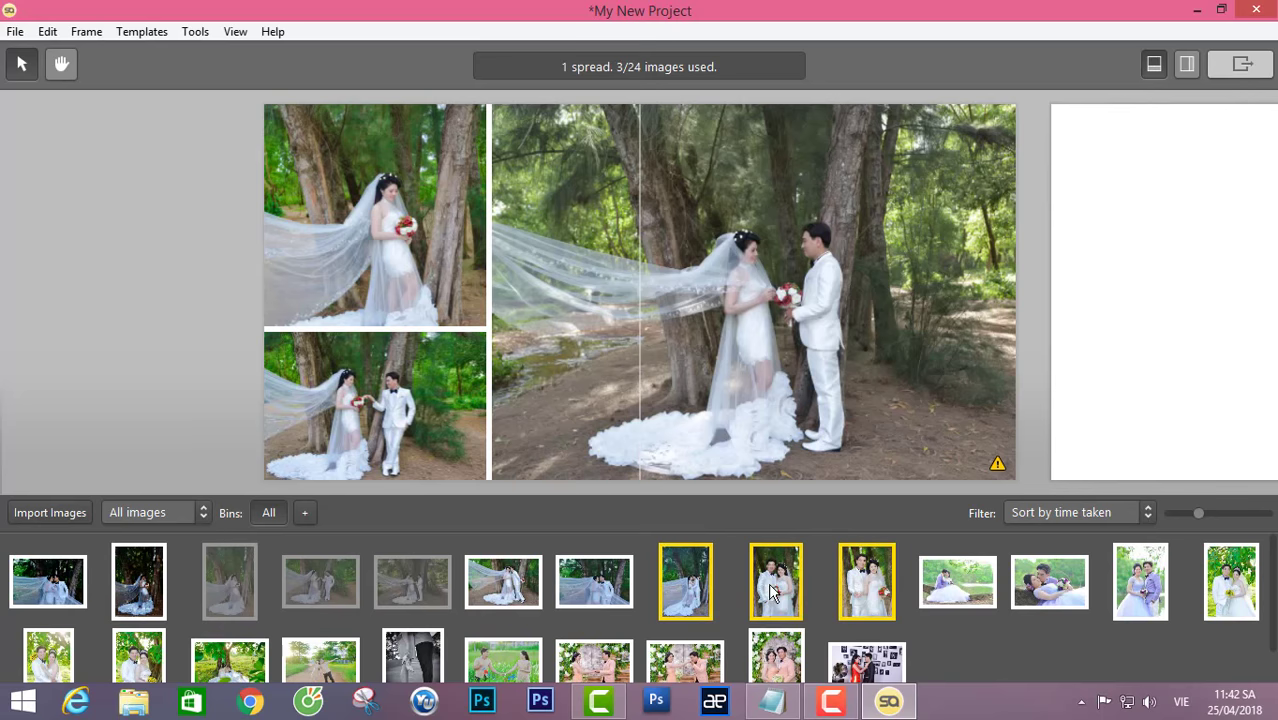
left_click_drag(776, 590, 1141, 353)
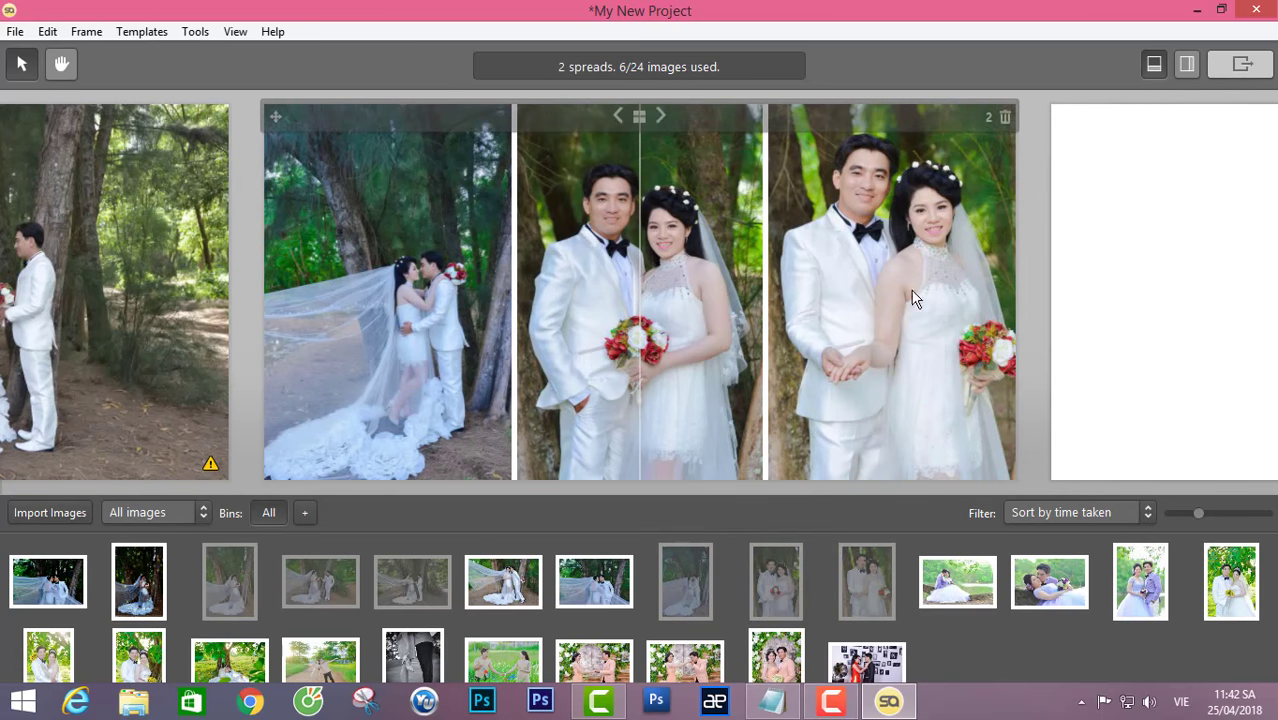
Change the second spread's layout to two side-by-side photos on the left page and one full-height photo on the right page.
left_click(660, 116)
left_click(660, 116)
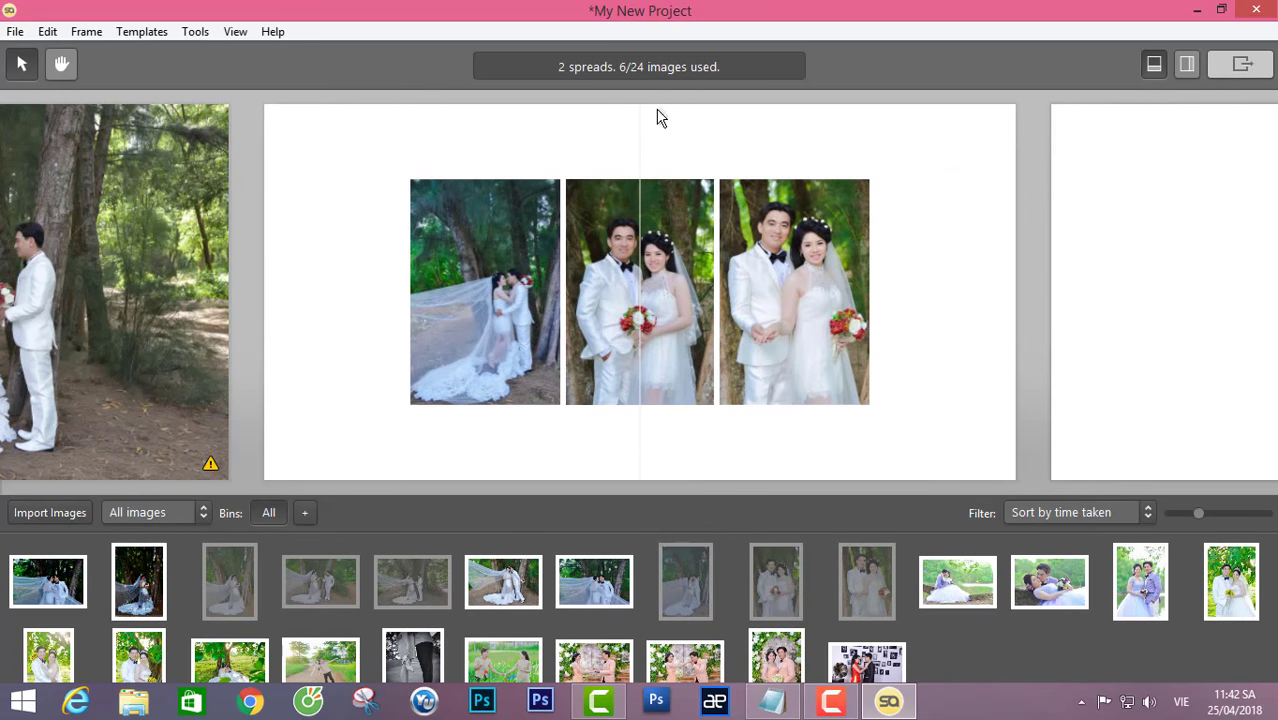
left_click(660, 116)
left_click(662, 116)
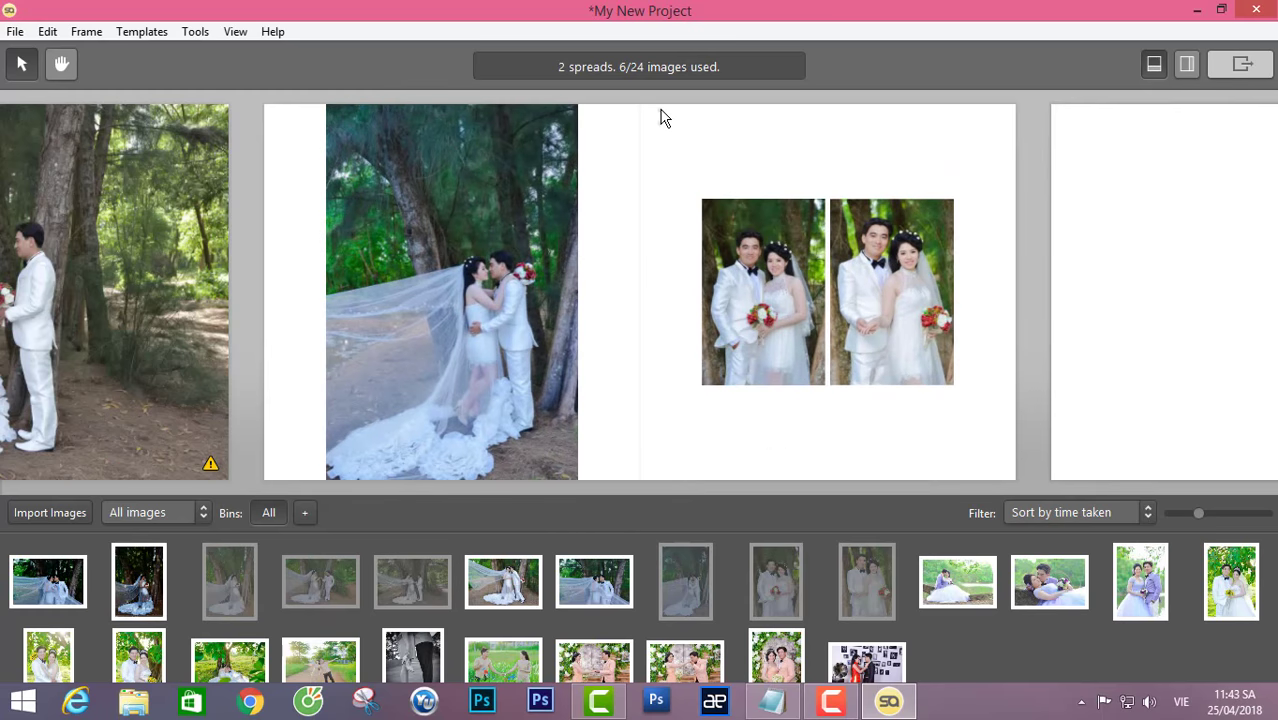
left_click(660, 116)
left_click(660, 116)
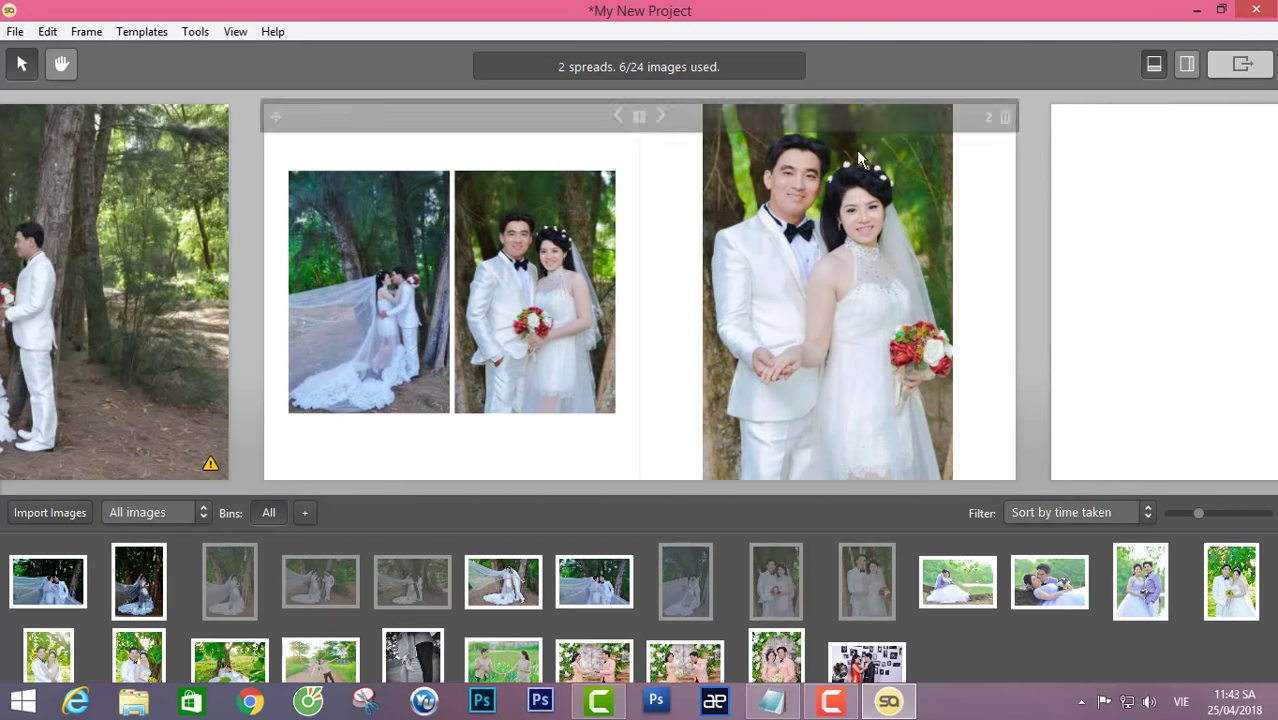
Create the third spread from the three photos of the couple in lavender outfits.
left_click(958, 581)
left_click(1049, 581, "ctrl")
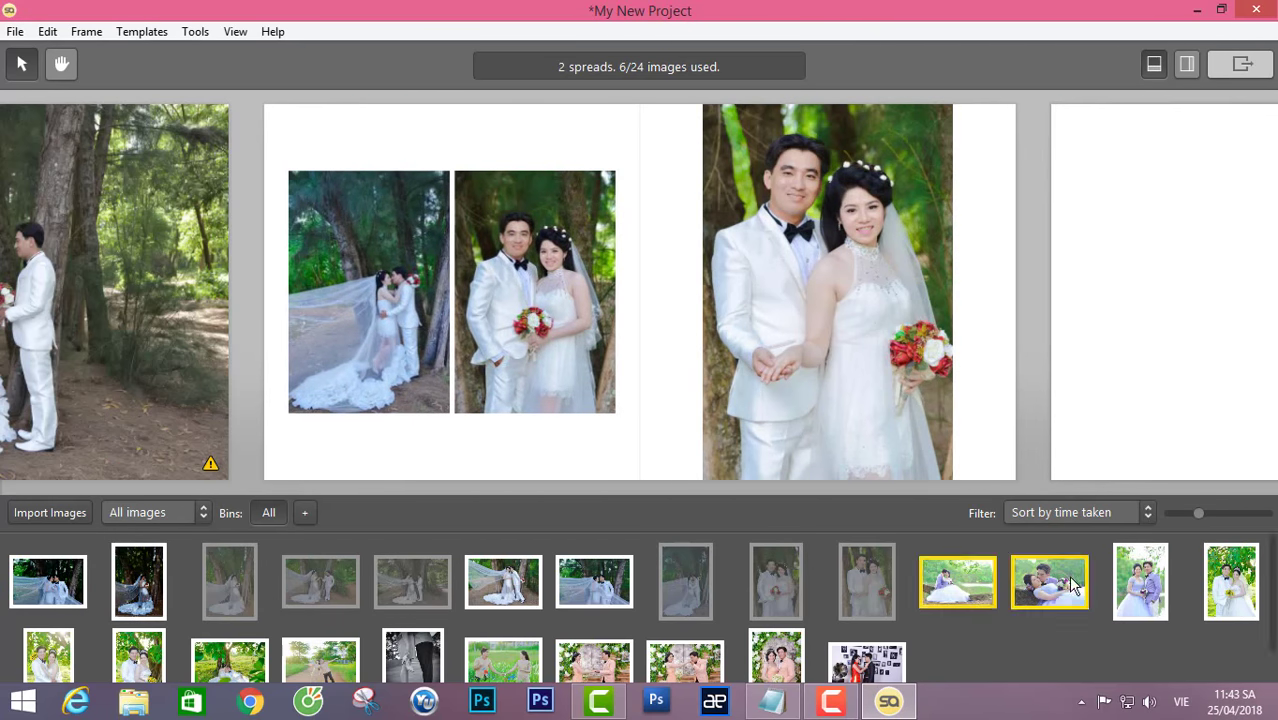
left_click(1141, 581, "ctrl")
left_click_drag(1141, 581, 1160, 297)
Make the seated lakeside photo dominant on the third spread, using a layout with the two smaller photos stacked on the right page.
left_click(542, 226)
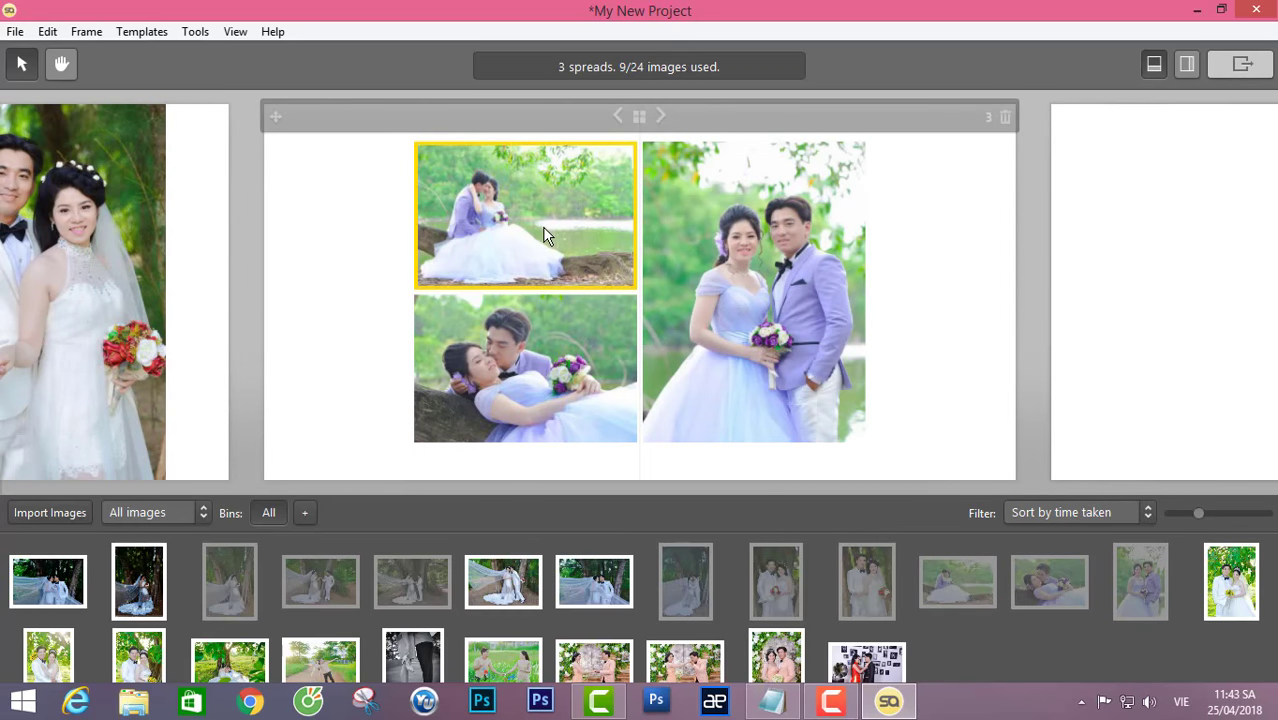
right_click(542, 226)
left_click(600, 413)
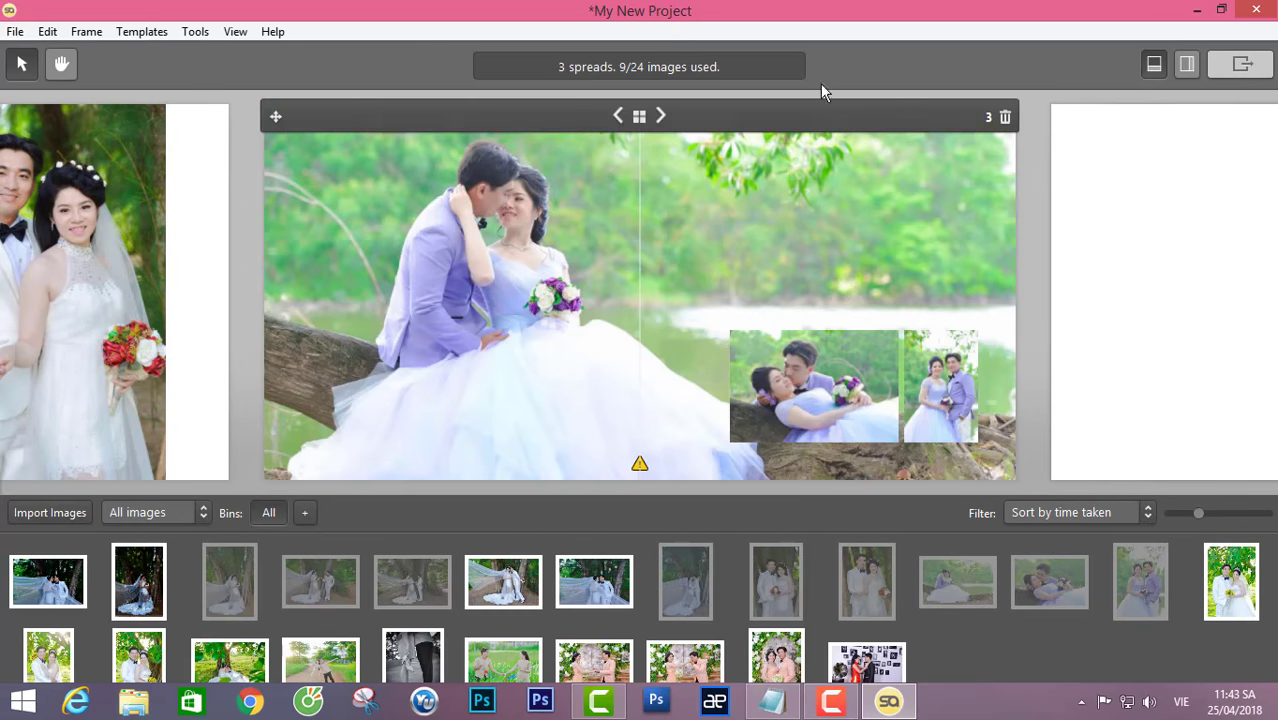
left_click(662, 118)
left_click(662, 118)
left_click(662, 118)
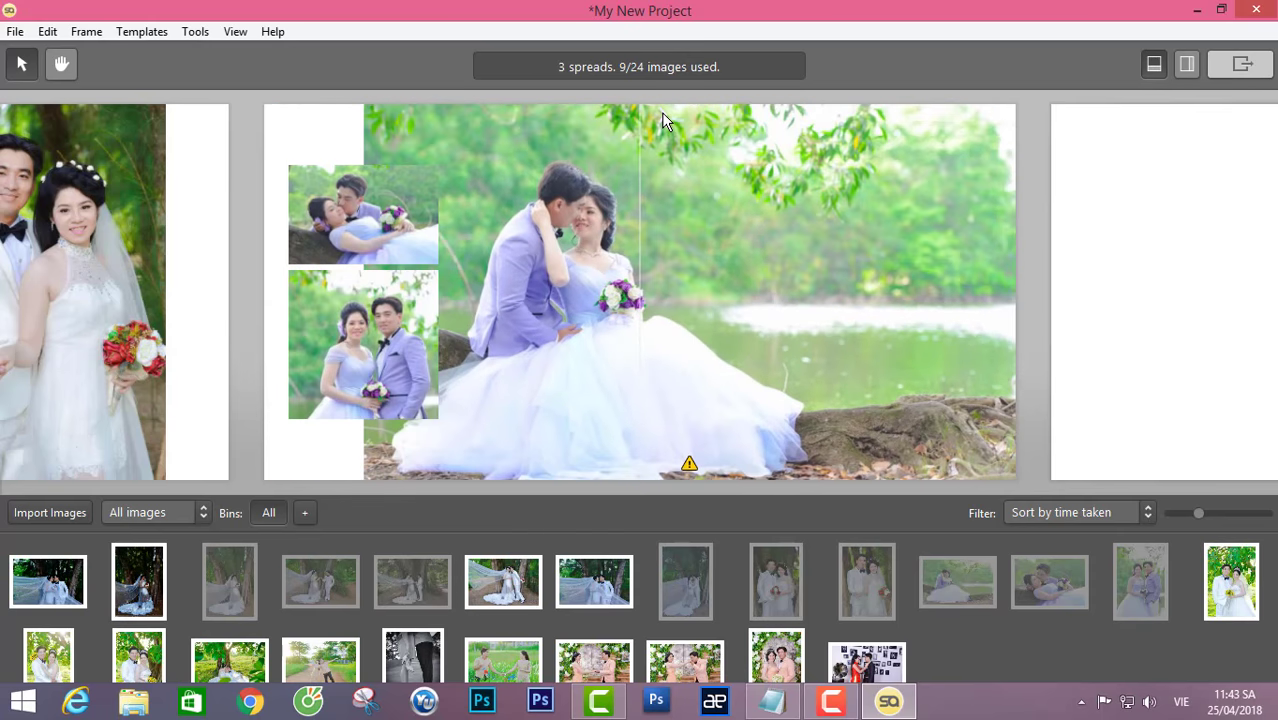
left_click(662, 118)
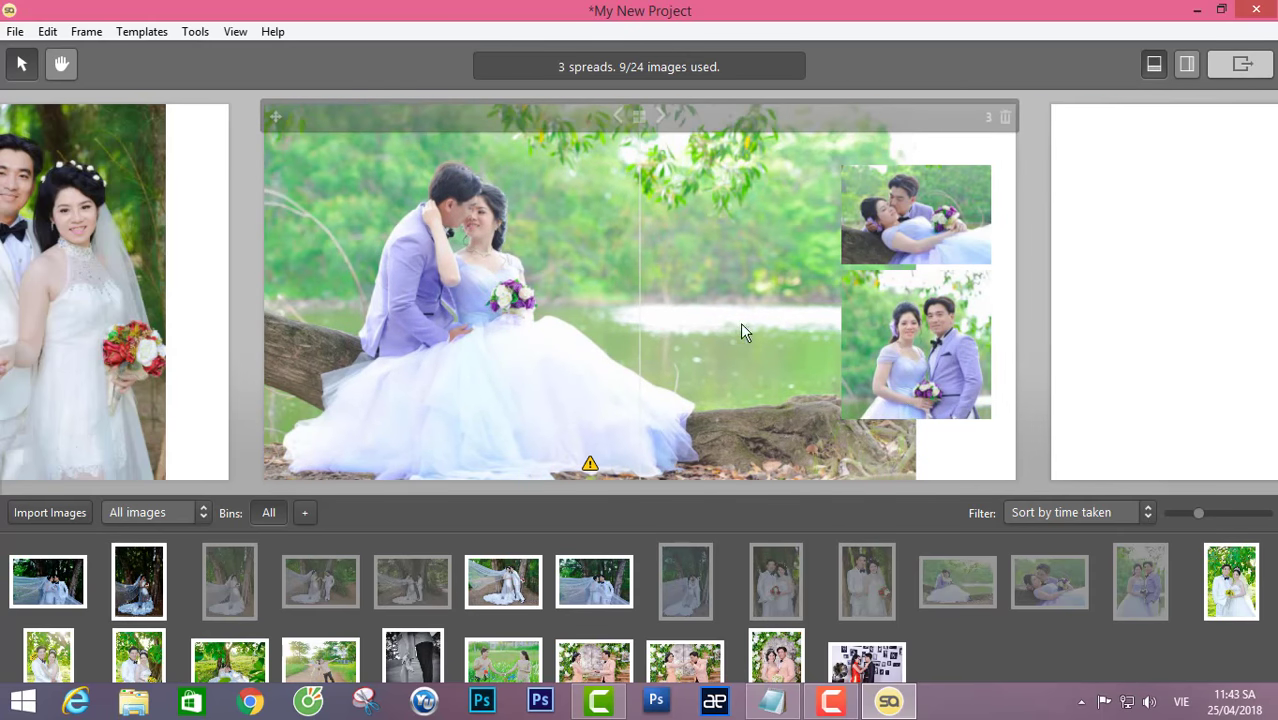
Create a fourth spread from the dark veil photo DSC_5691 alone and check it in the spread designer.
scroll(740, 322, "down", 3)
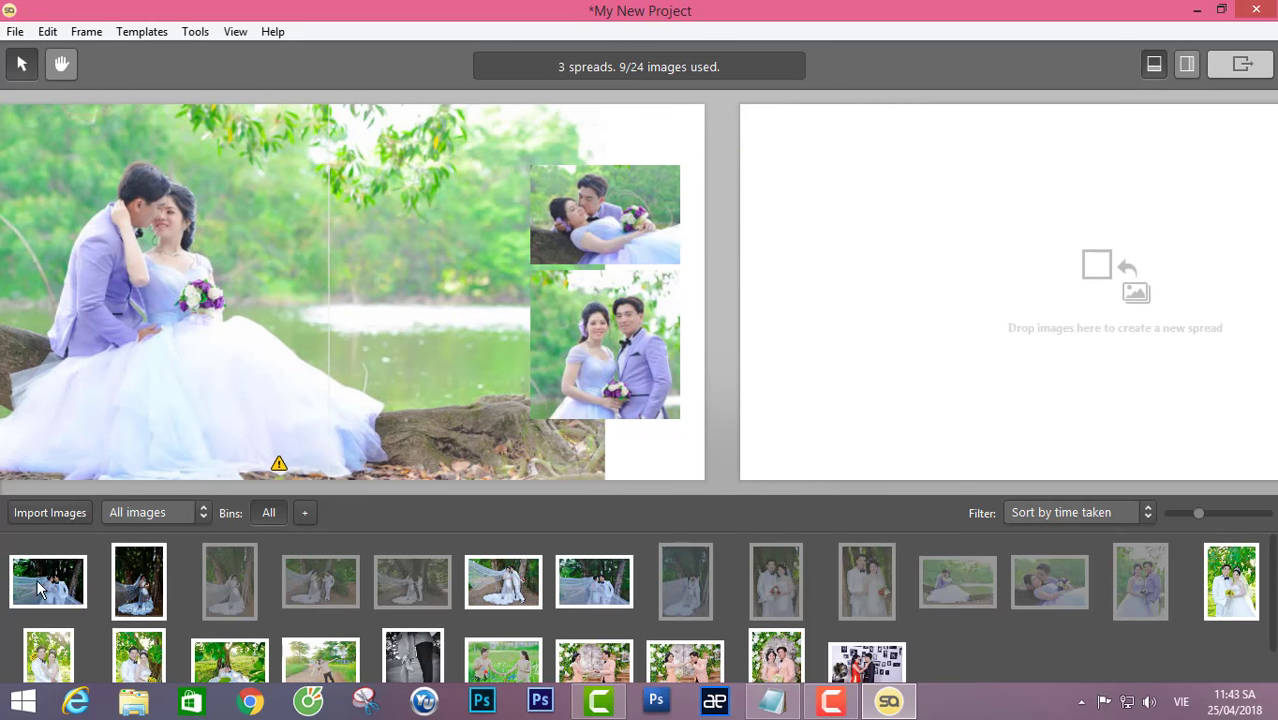
left_click_drag(40, 588, 1016, 252)
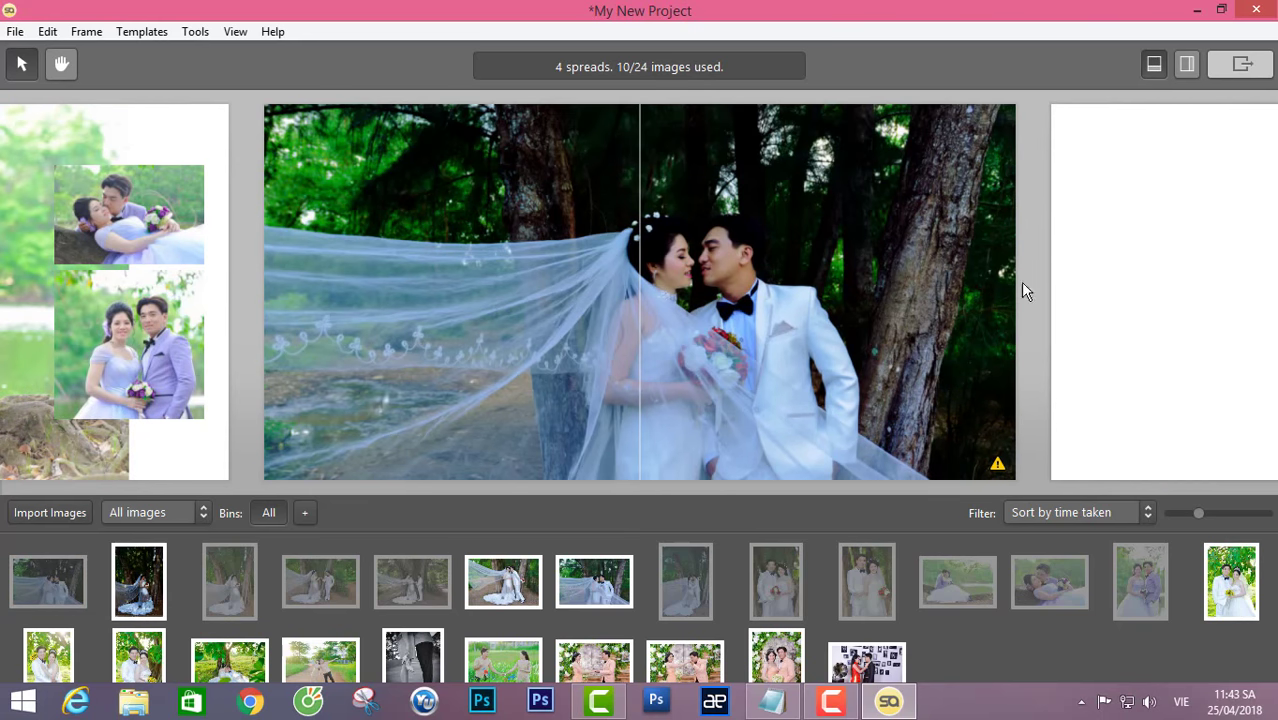
double_click(788, 282)
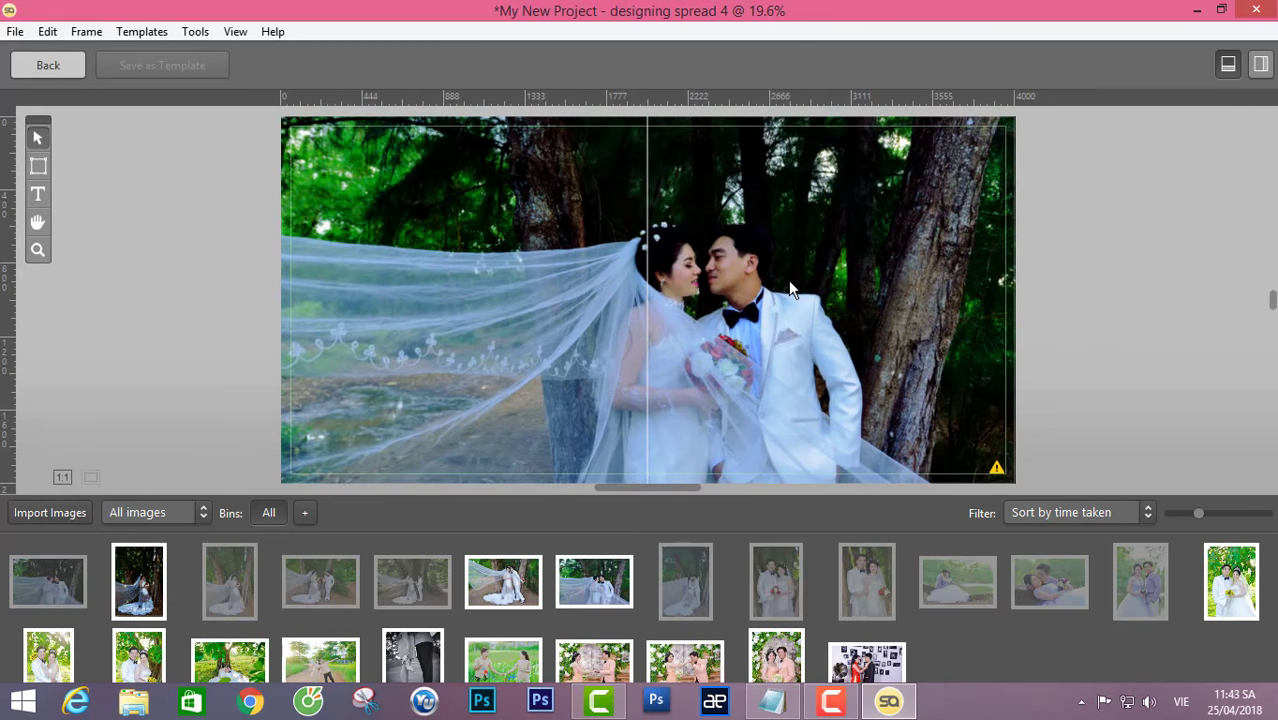
left_click(48, 65)
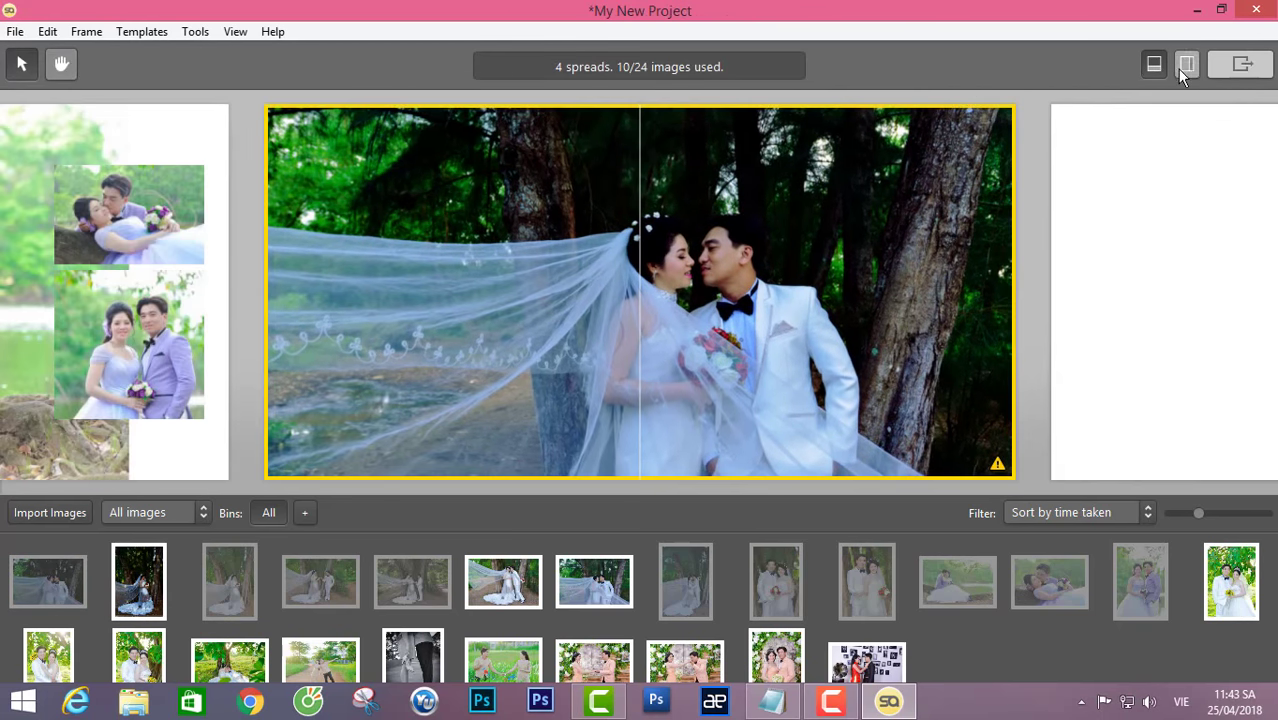
Set DSC_5691 on the fourth spread to 51% opacity, 112,18% scale and an angle of 3,03°.
left_click(1179, 67)
left_click_drag(1176, 412, 1122, 418)
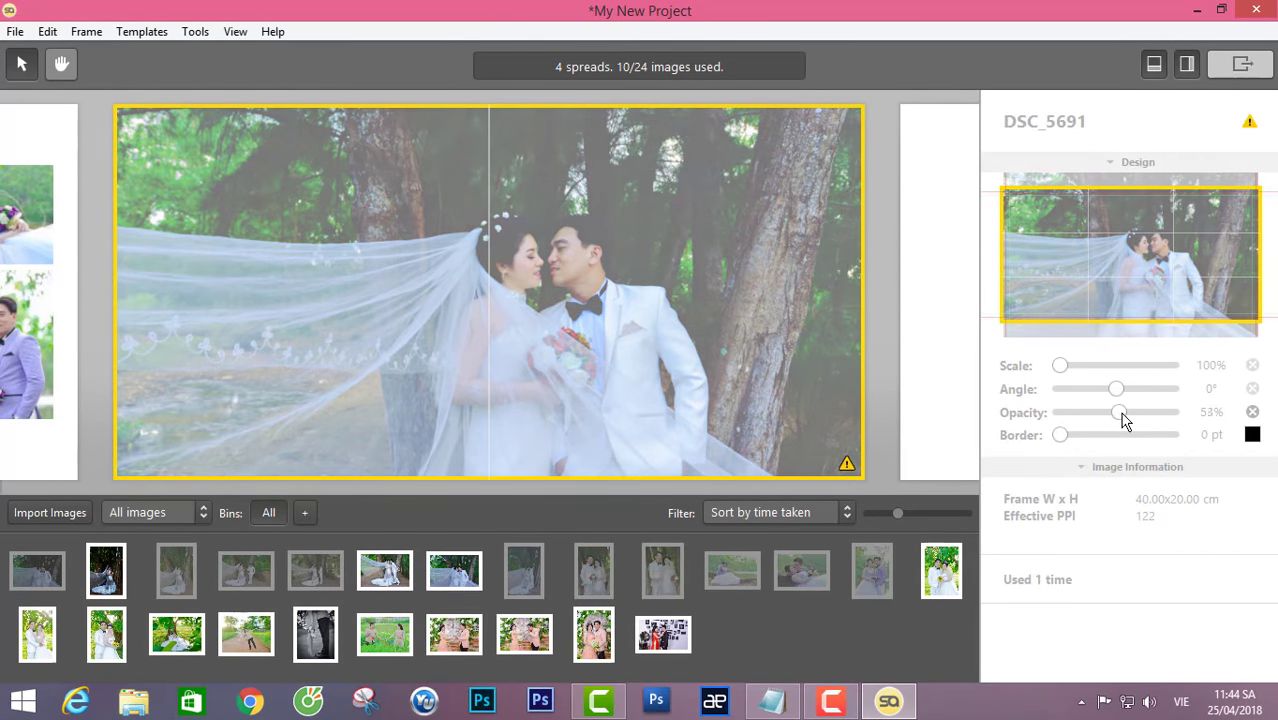
left_click_drag(1060, 366, 1121, 394)
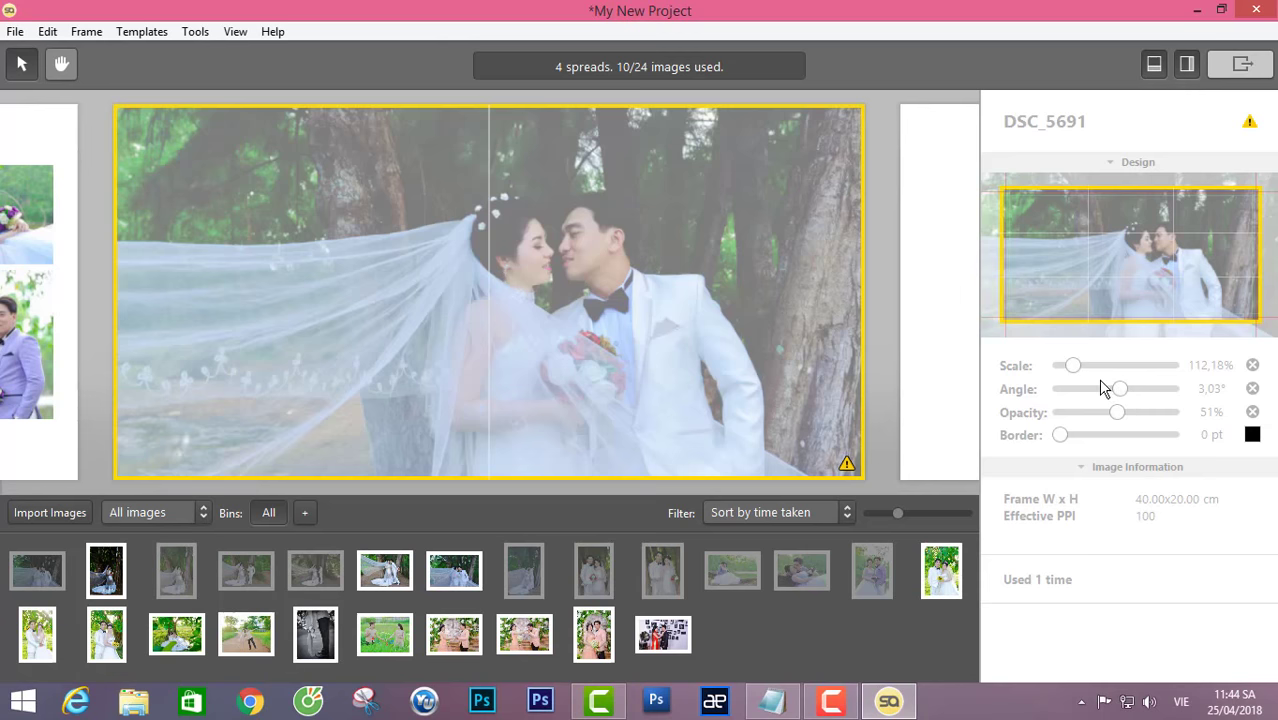
left_click(1186, 64)
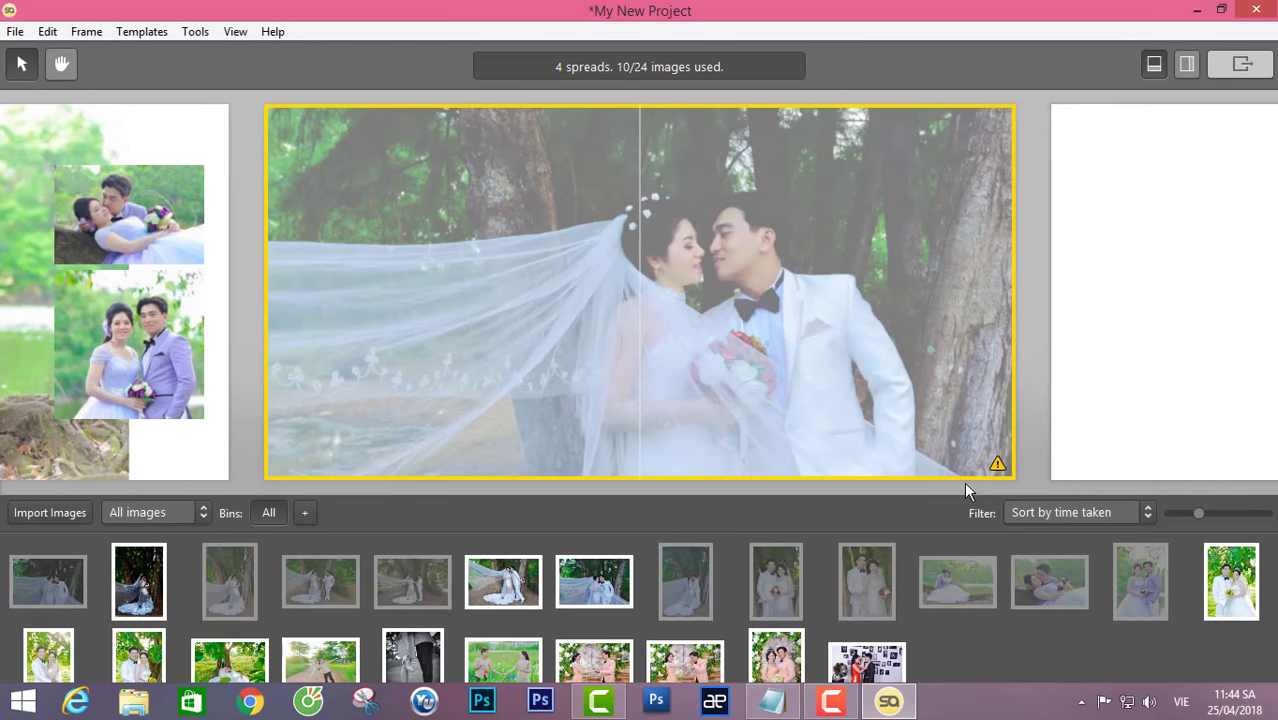
Create the fifth spread from the three photos of the couple in peach outfits before the floral wall.
left_click(500, 594)
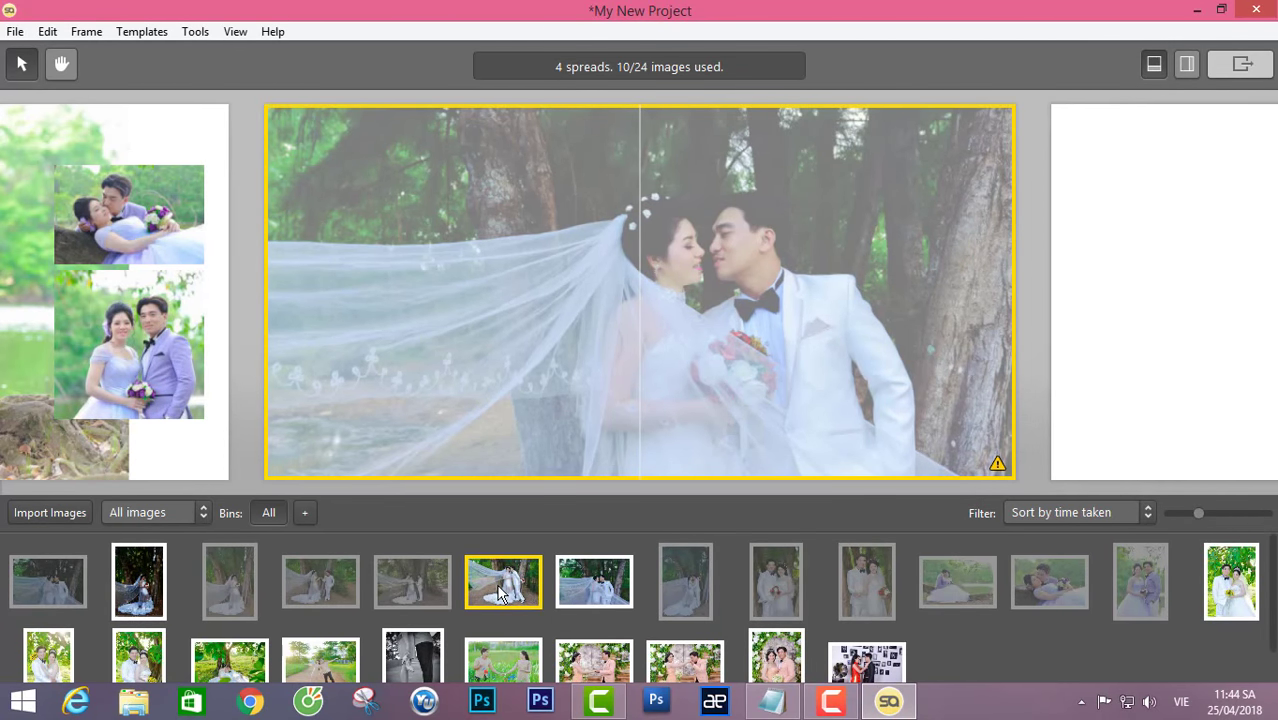
scroll(500, 594, "down", 2)
left_click(594, 634)
left_click(681, 637, "ctrl")
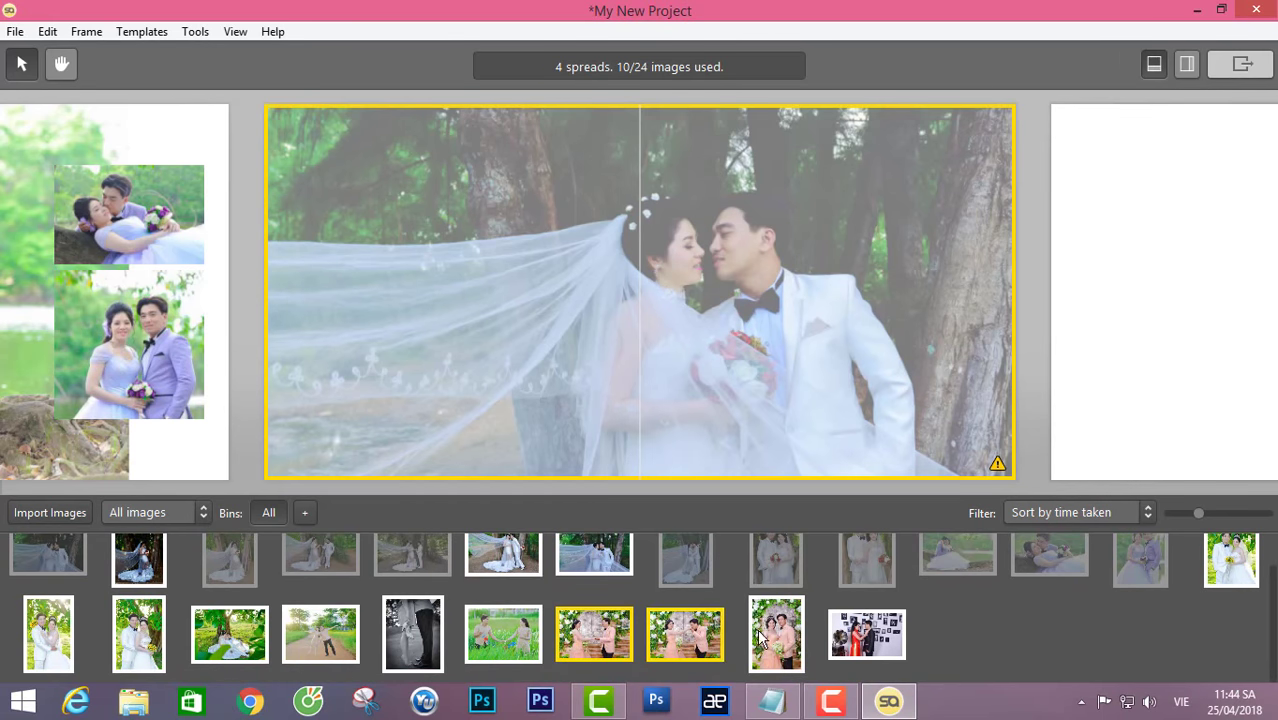
left_click(760, 640, "ctrl")
left_click_drag(760, 640, 1143, 388)
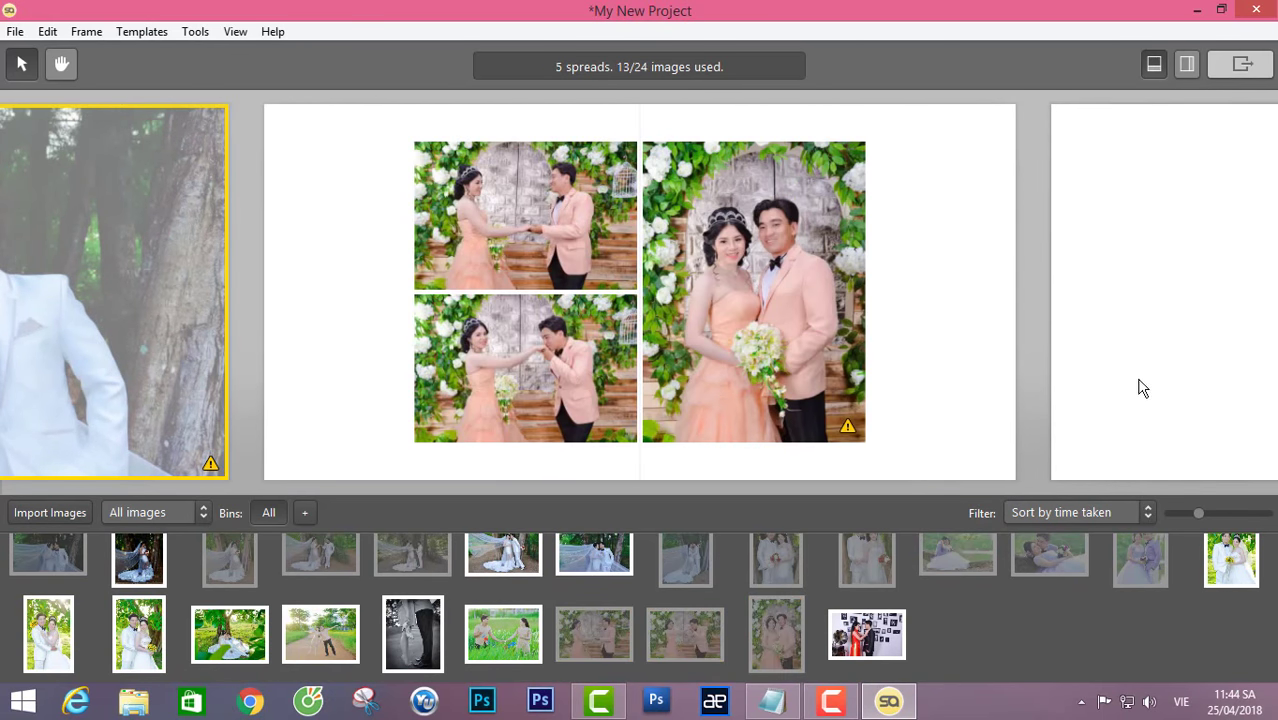
Change the fifth spread's layout to two stacked photos on the left page and the portrait on the right page.
mouse_move(828, 123)
left_click(664, 113)
left_click(663, 118)
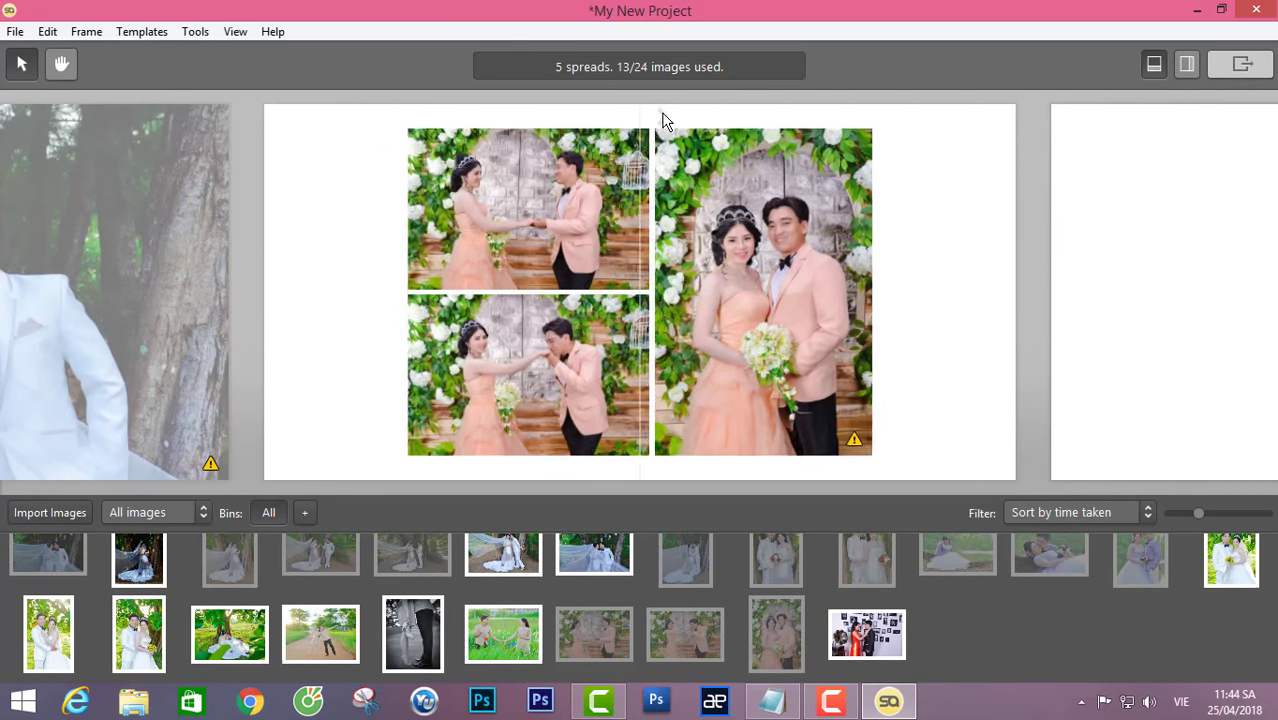
left_click(663, 118)
mouse_move(986, 212)
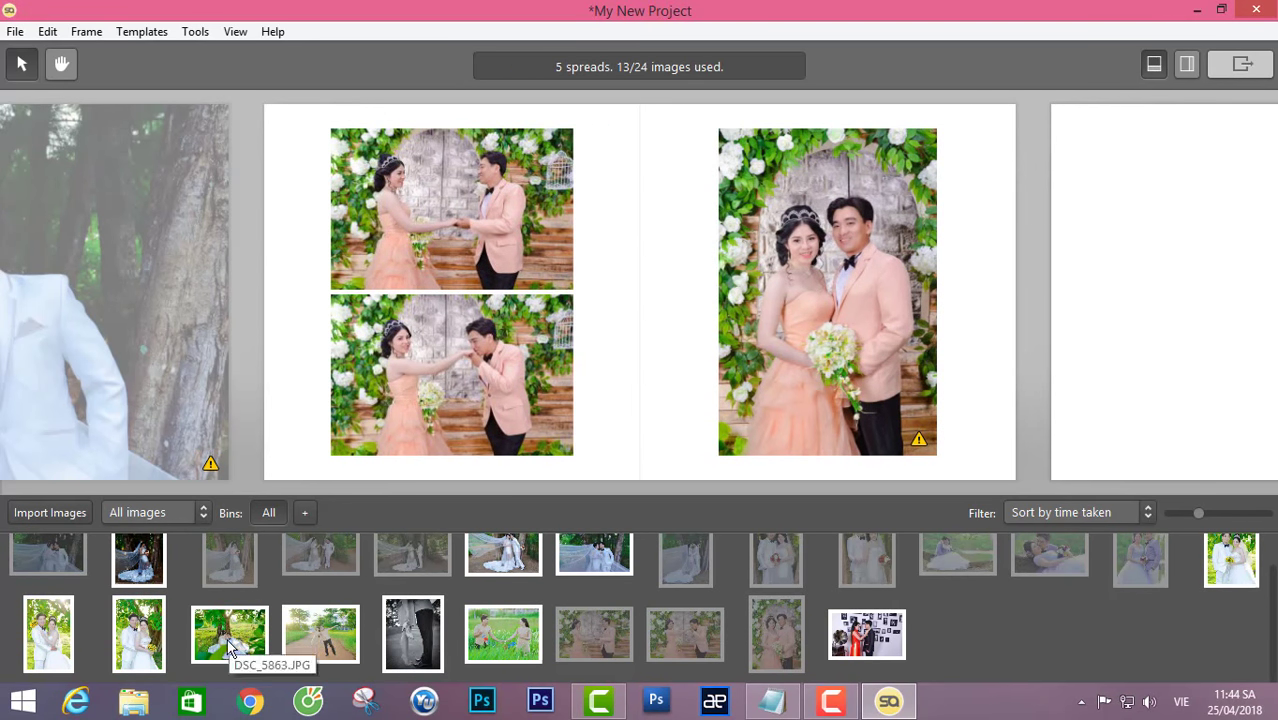
Create the sixth spread from the embracing couple portrait, DSC_5863 and the open-armed country road photo.
left_click(49, 634)
left_click(229, 634, "ctrl")
left_click(320, 634, "ctrl")
left_click_drag(320, 634, 1183, 352)
Examine the sixth spread in the spread designer and return to the album overview.
left_click(847, 300)
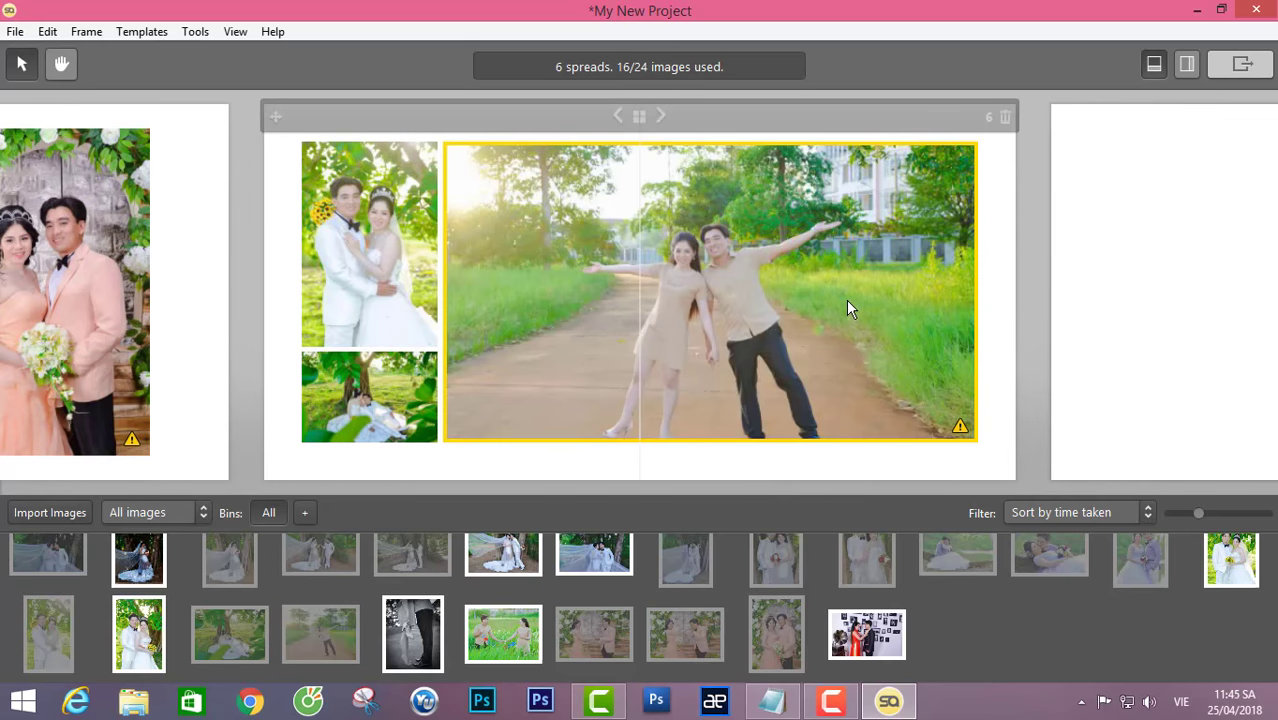
double_click(846, 300)
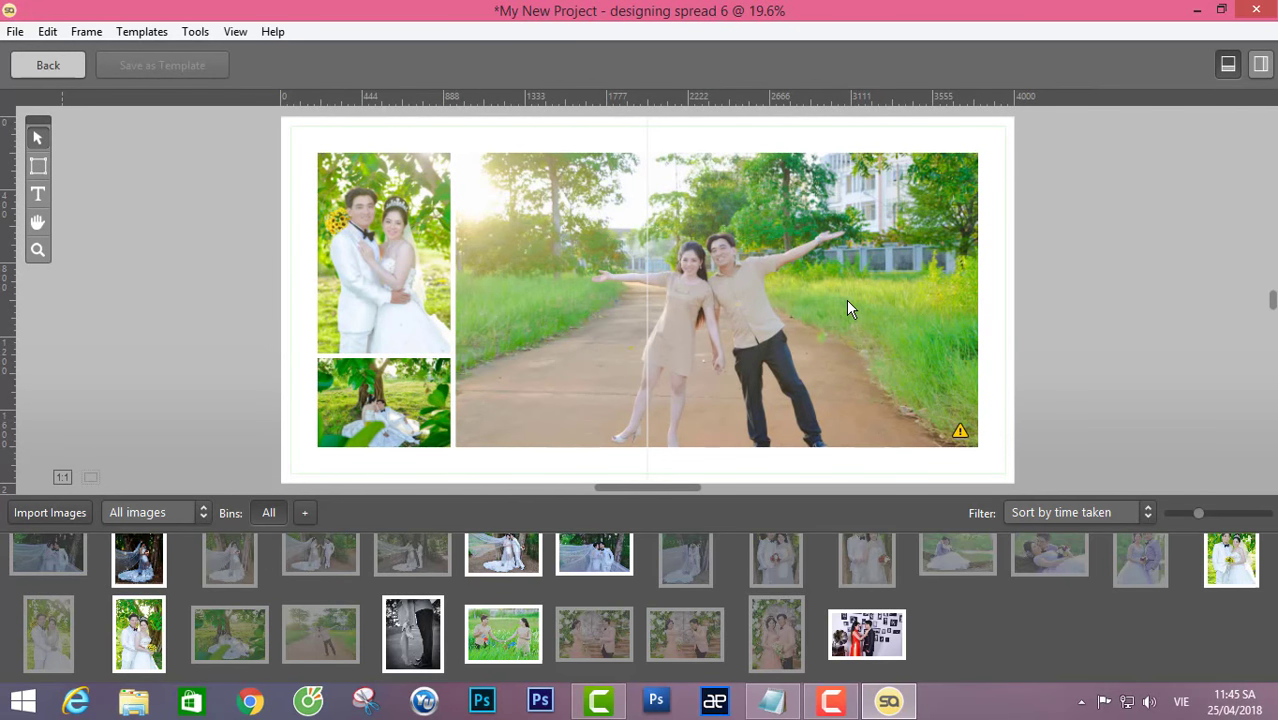
scroll(828, 307, "down", 1)
scroll(828, 307, "up", 2)
scroll(828, 307, "down", 1)
left_click(42, 62)
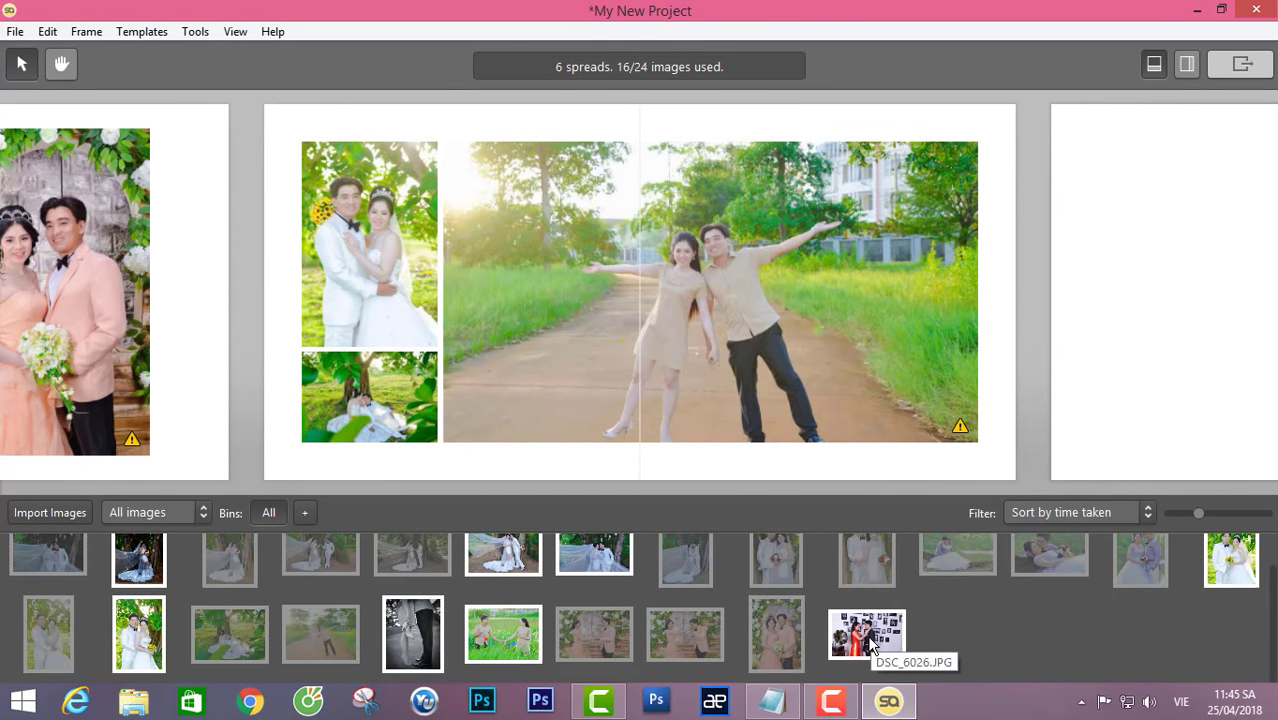
scroll(243, 620, "up", 1)
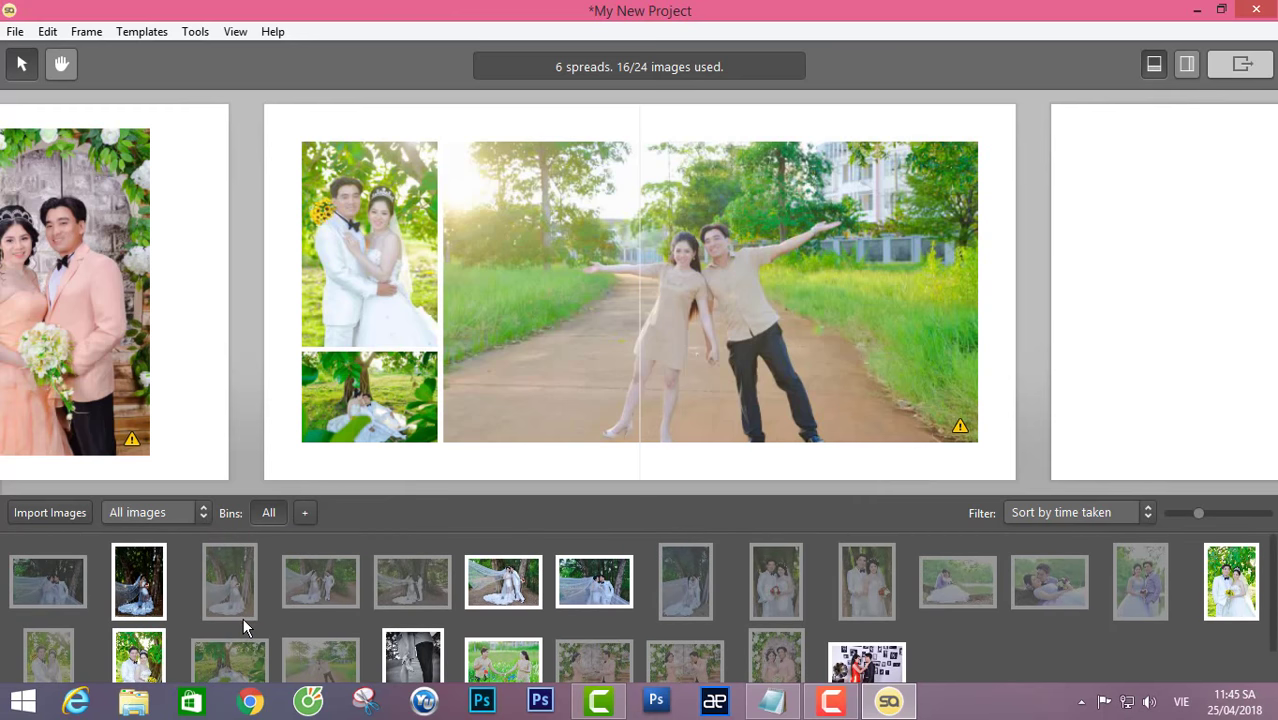
Create the seventh spread from the flowing-veil kiss photo and change its layout to a single photo on the right page.
left_click_drag(503, 581, 880, 430)
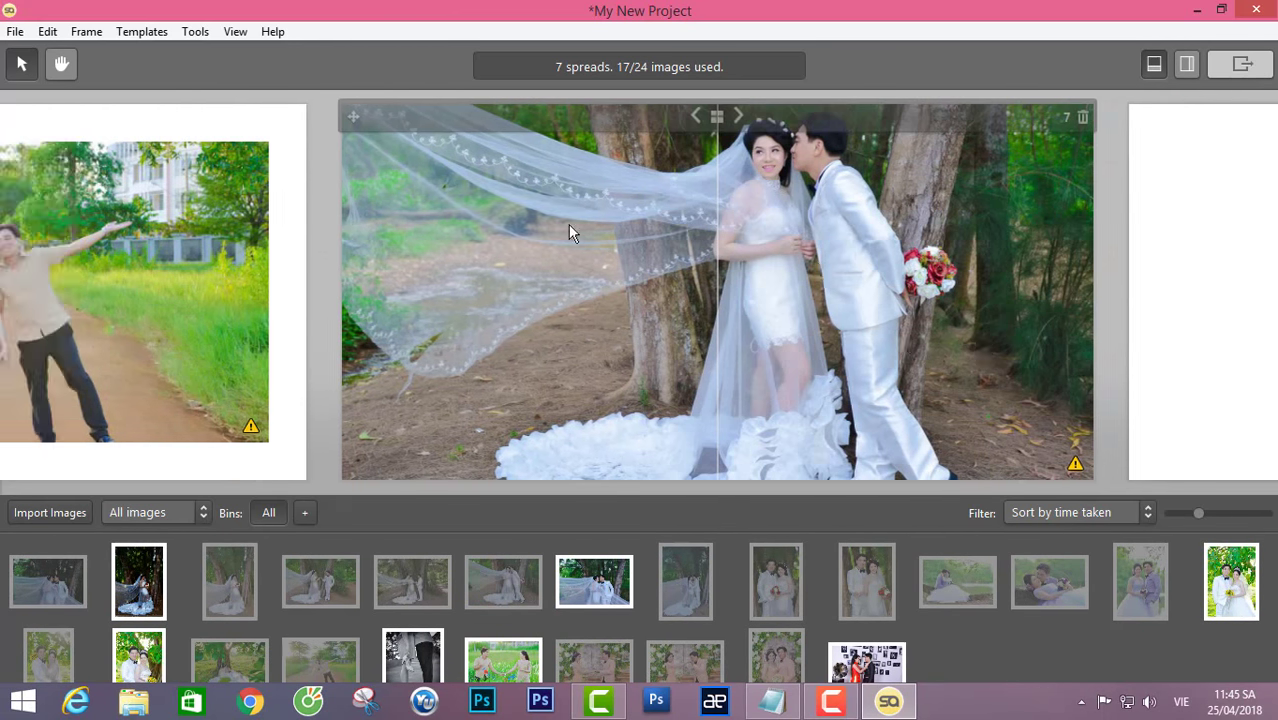
scroll(568, 224, "down", 2)
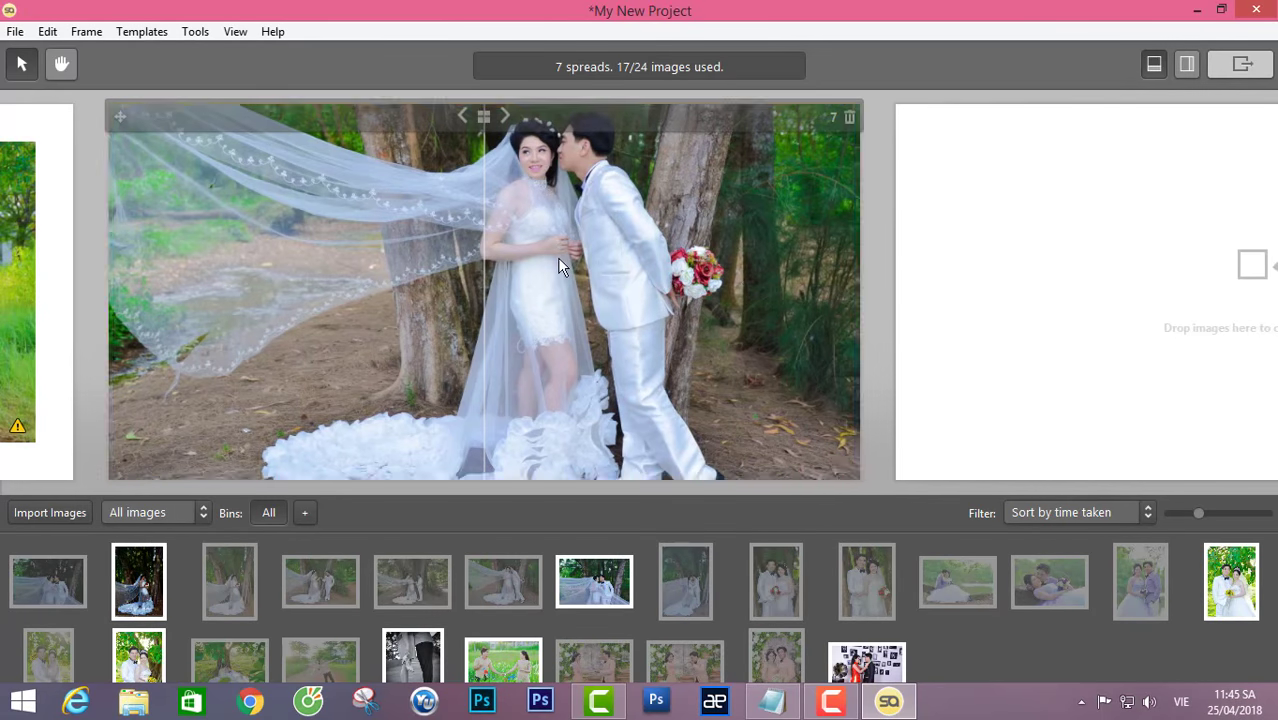
double_click(557, 257)
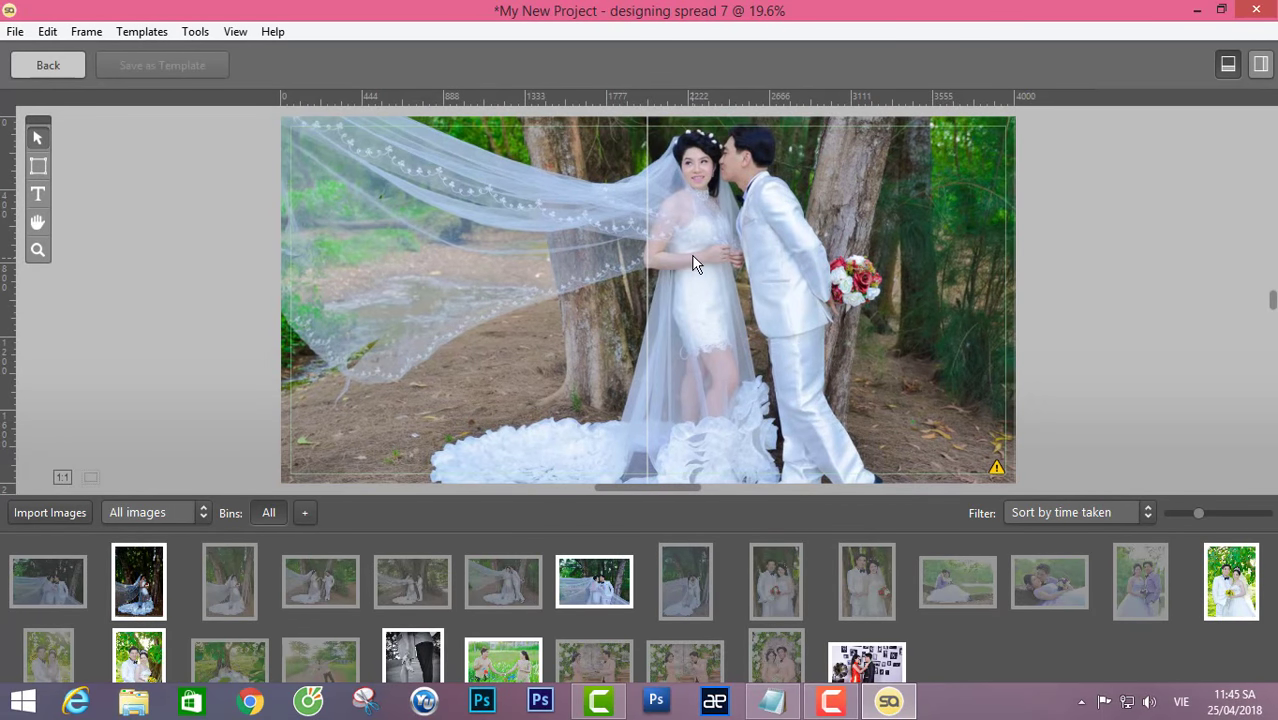
left_click(56, 64)
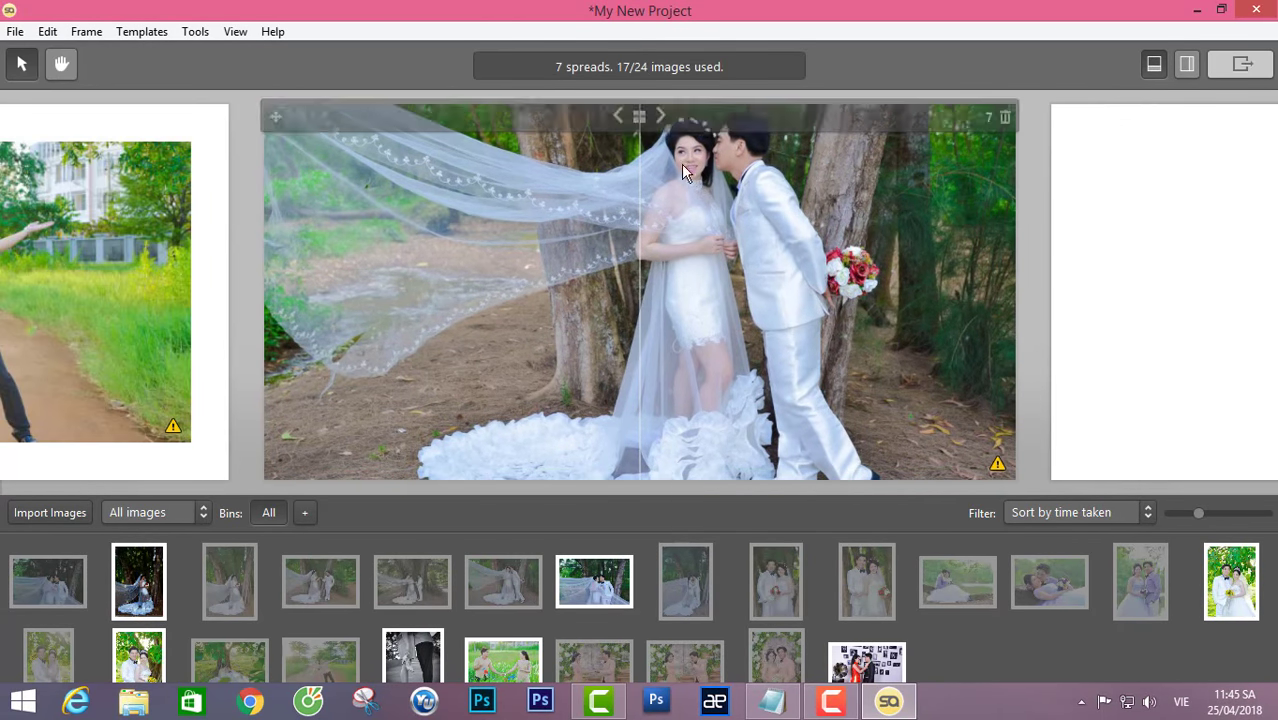
left_click(662, 115)
left_click(662, 116)
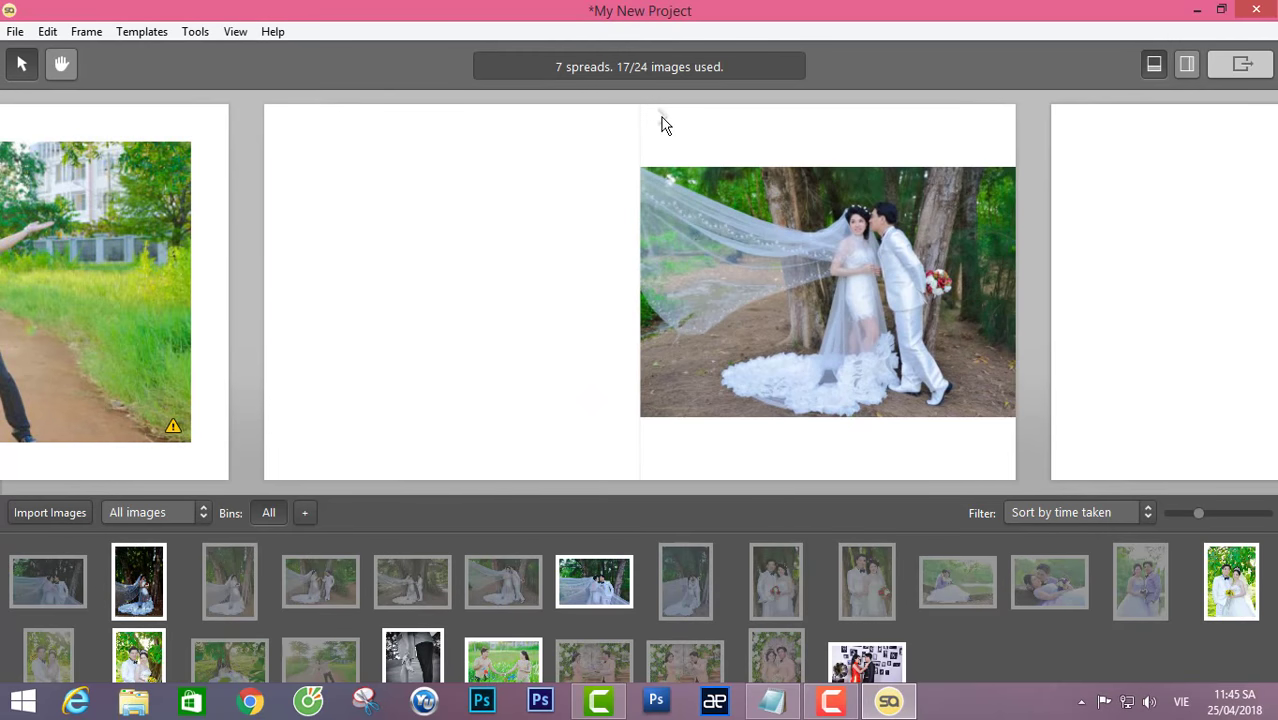
In spread 7's designer, draw a frame about 857 × 1306 px beside the veil photo and fill it with the portrait with yellow flowers.
double_click(813, 258)
left_click(38, 168)
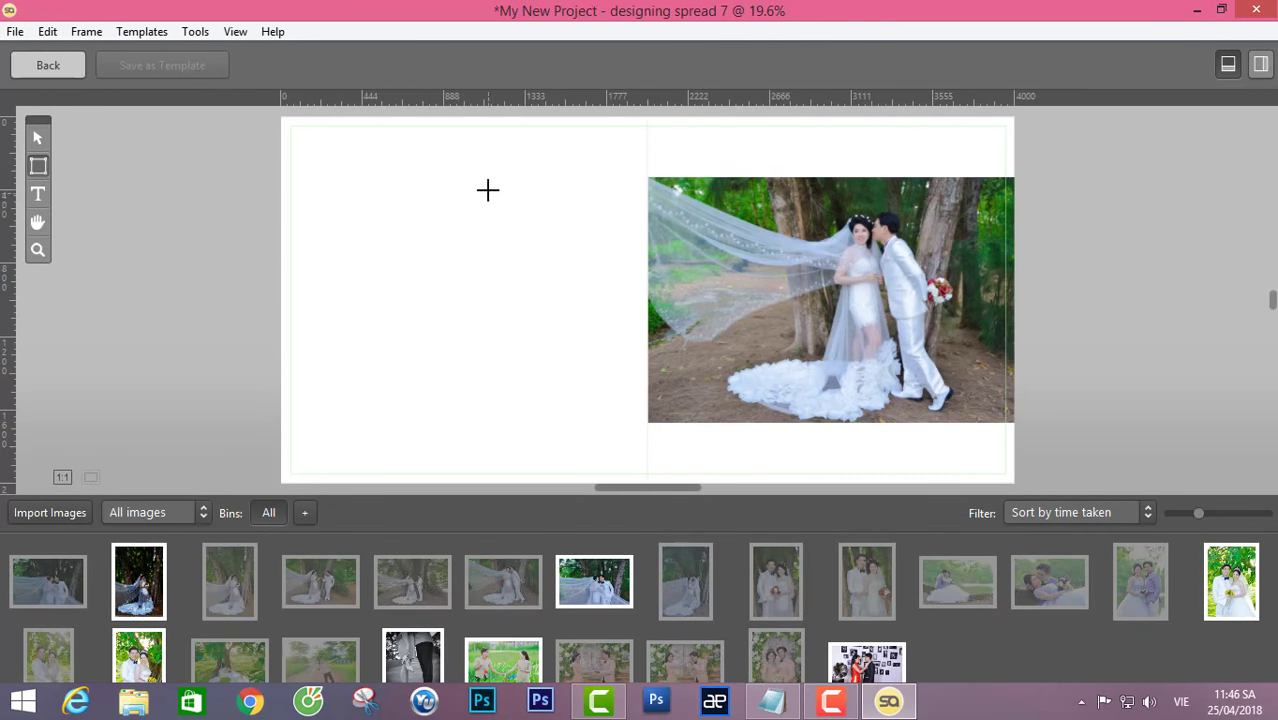
mouse_move(500, 182)
left_mouse_down()
mouse_move(621, 351)
mouse_move(628, 419)
mouse_move(655, 420)
left_mouse_up()
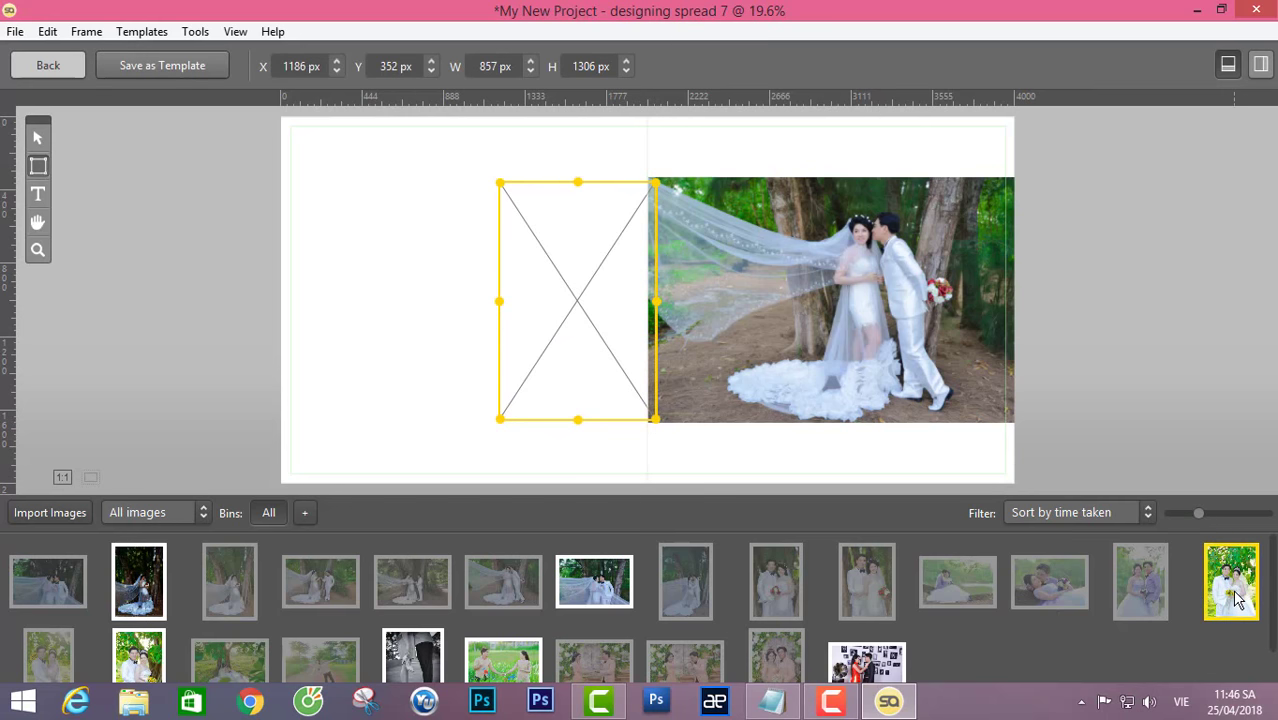
left_click_drag(1231, 581, 597, 313)
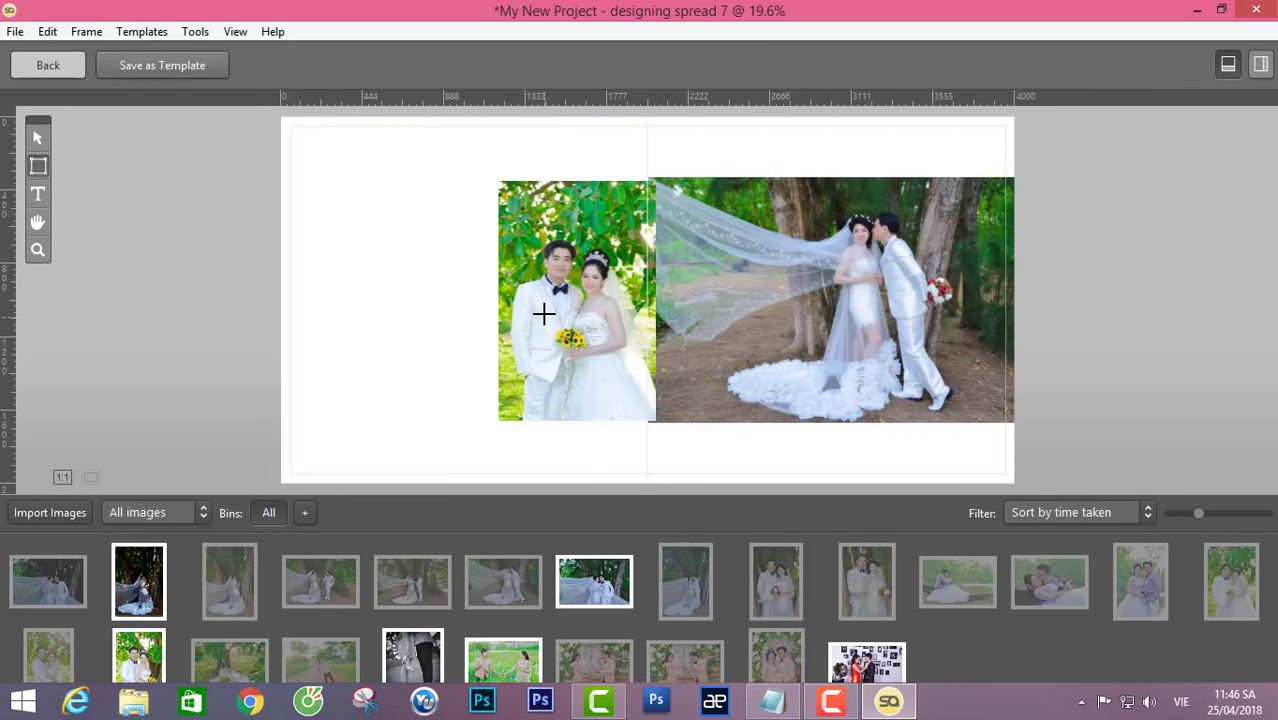
Move the yellow-flower portrait to about X 143, Y 333 px and place a duplicate beside it at about X 1071, Y 333 px.
left_click(37, 138)
left_click_drag(544, 259, 359, 256)
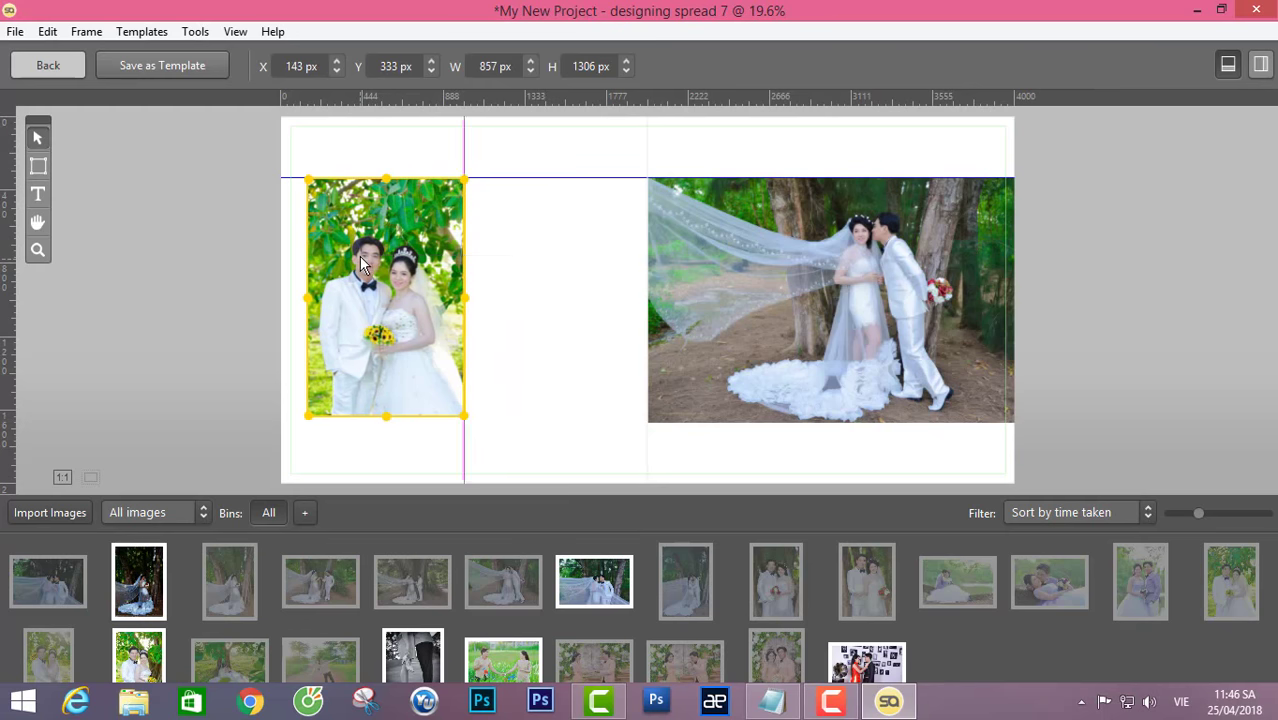
right_click(359, 256)
left_click(415, 291)
right_click(428, 269)
left_click(432, 341)
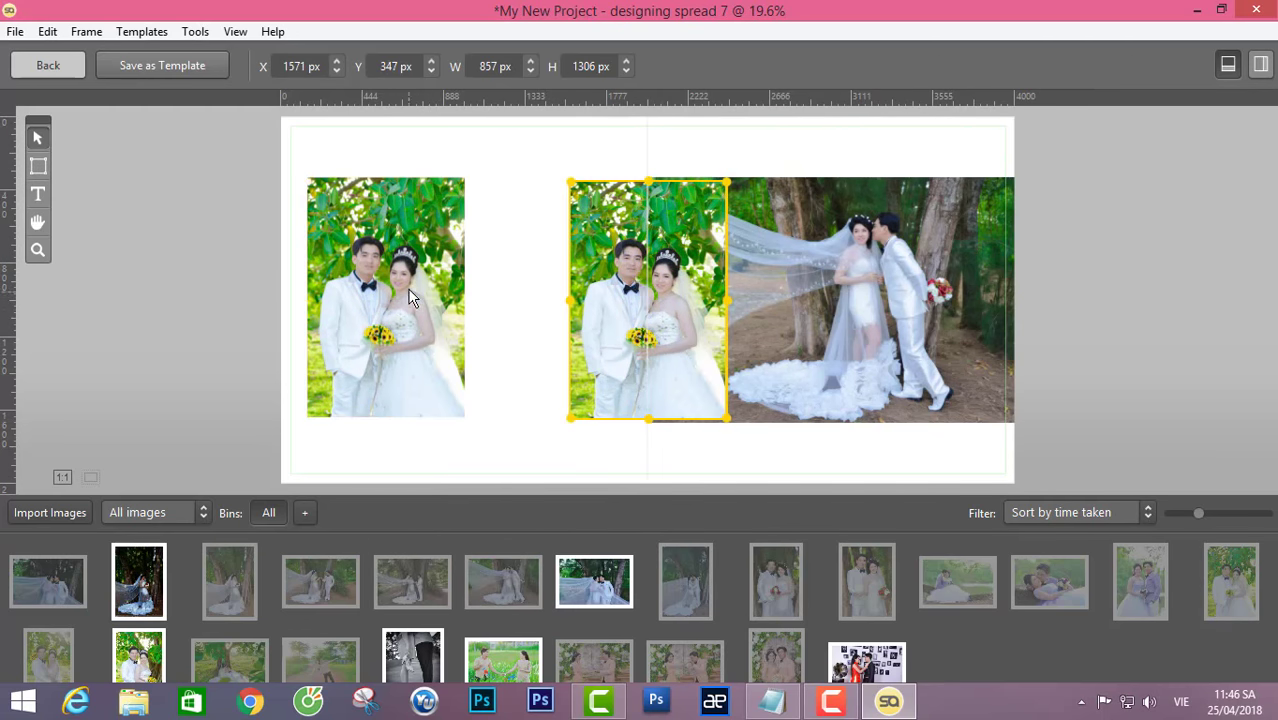
left_click_drag(626, 293, 533, 290)
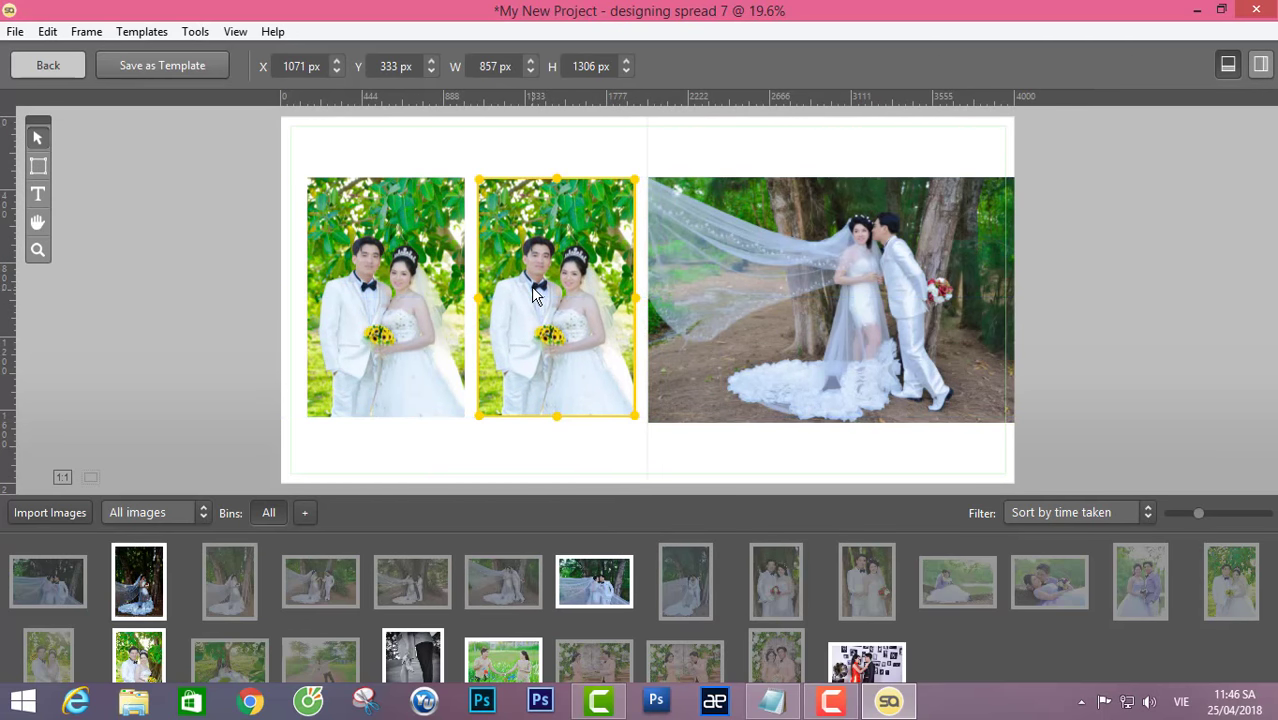
Replace the photo in the duplicated frame with the black-and-white shot of the couple's legs.
scroll(518, 586, "down", 1)
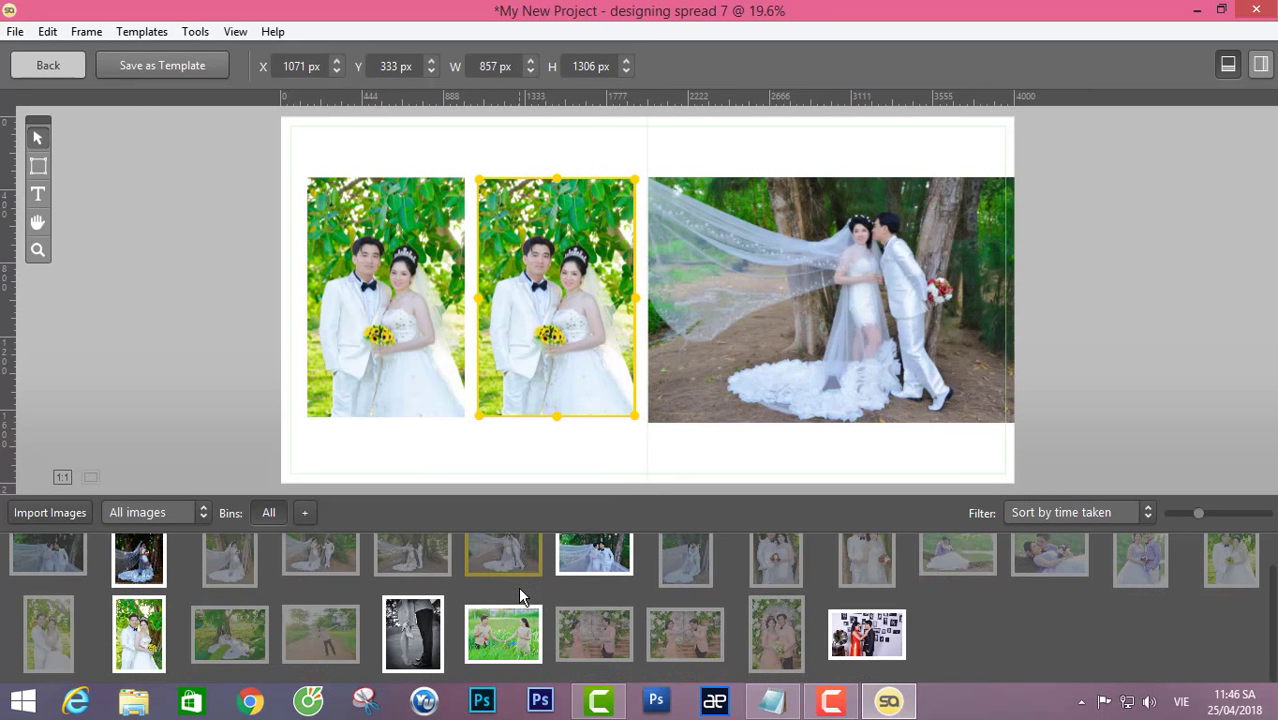
scroll(131, 640, "up", 1)
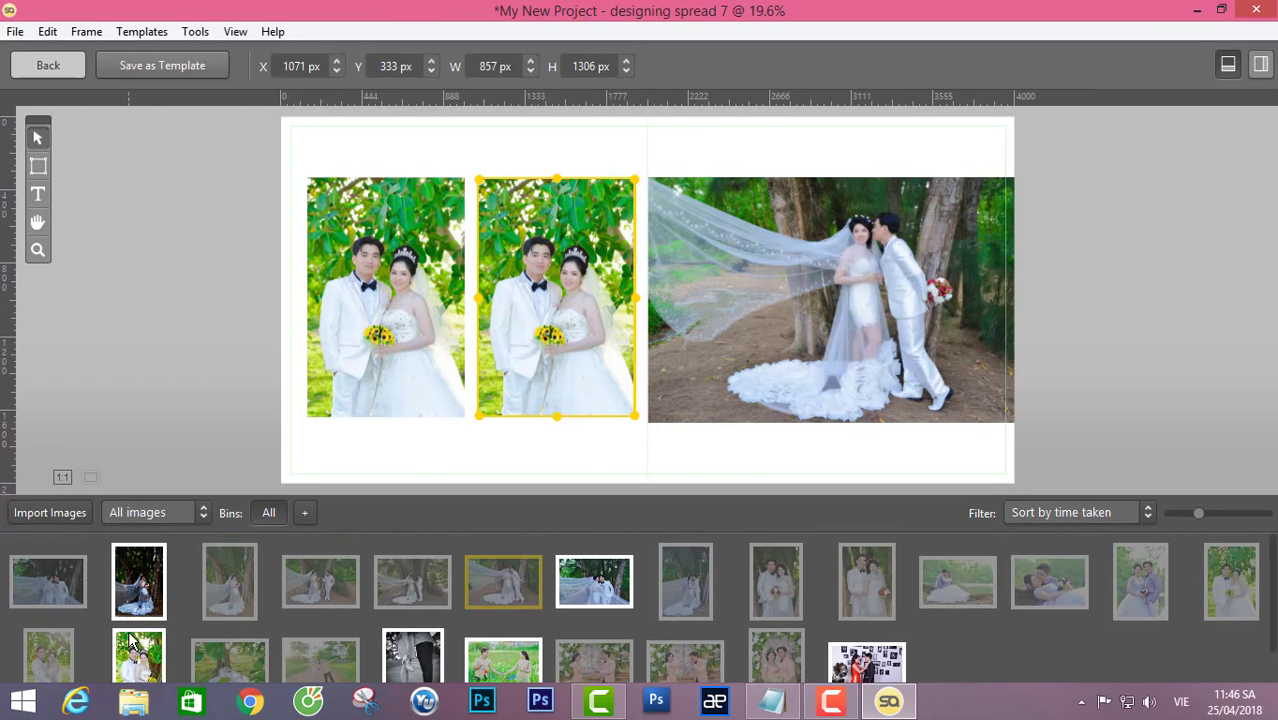
scroll(131, 640, "down", 1)
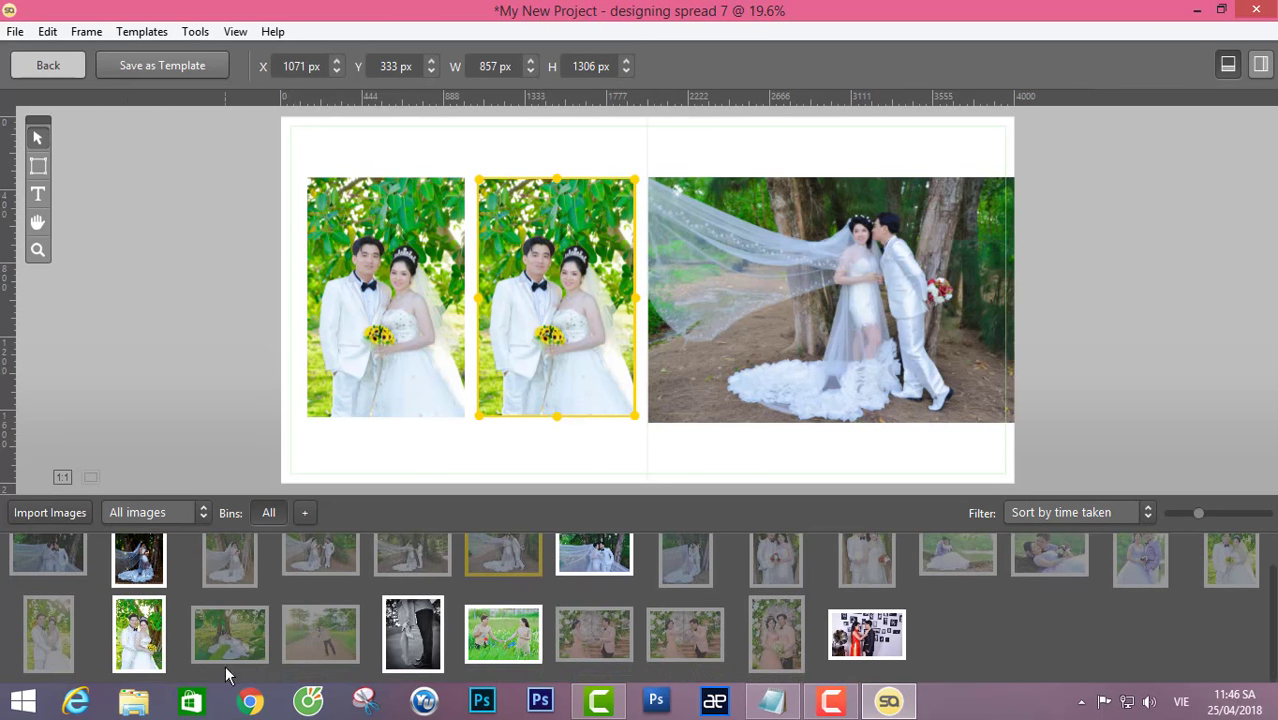
left_click_drag(413, 633, 577, 312)
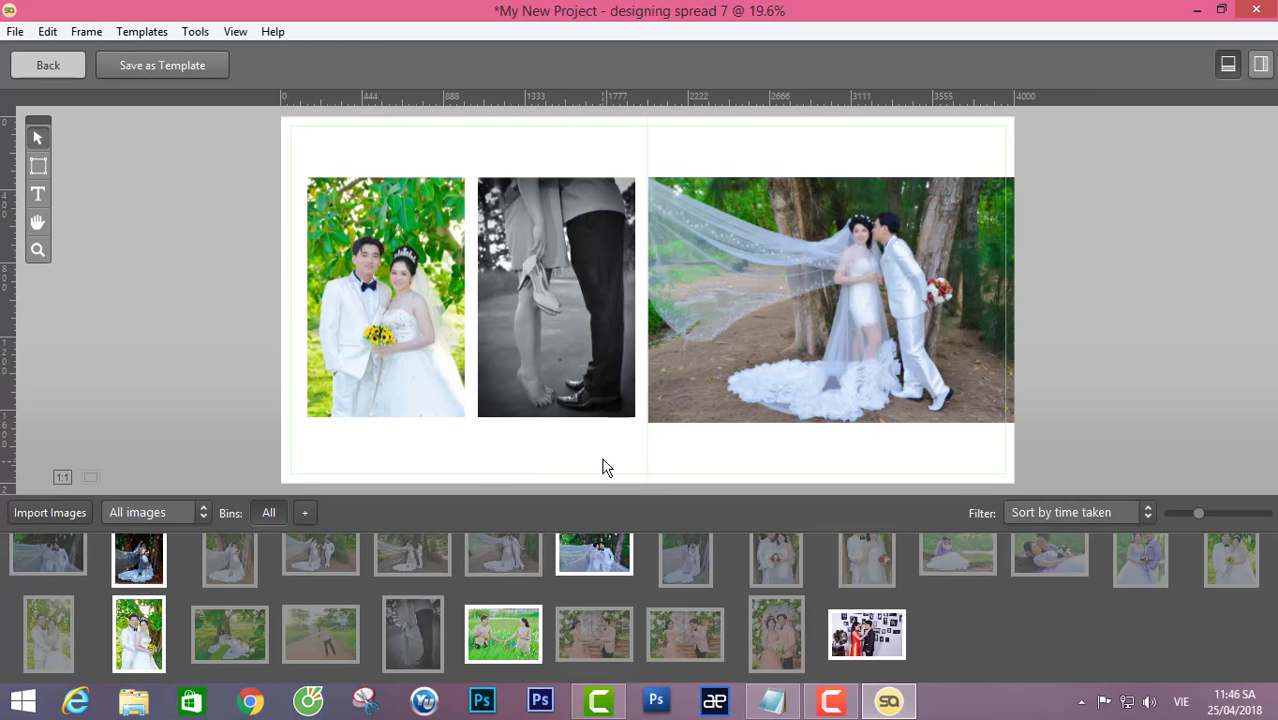
Add the text "Happy Wedding" to the left page of spread 7 and set its font to AngsanaUPC.
left_click(37, 193)
left_click(376, 445)
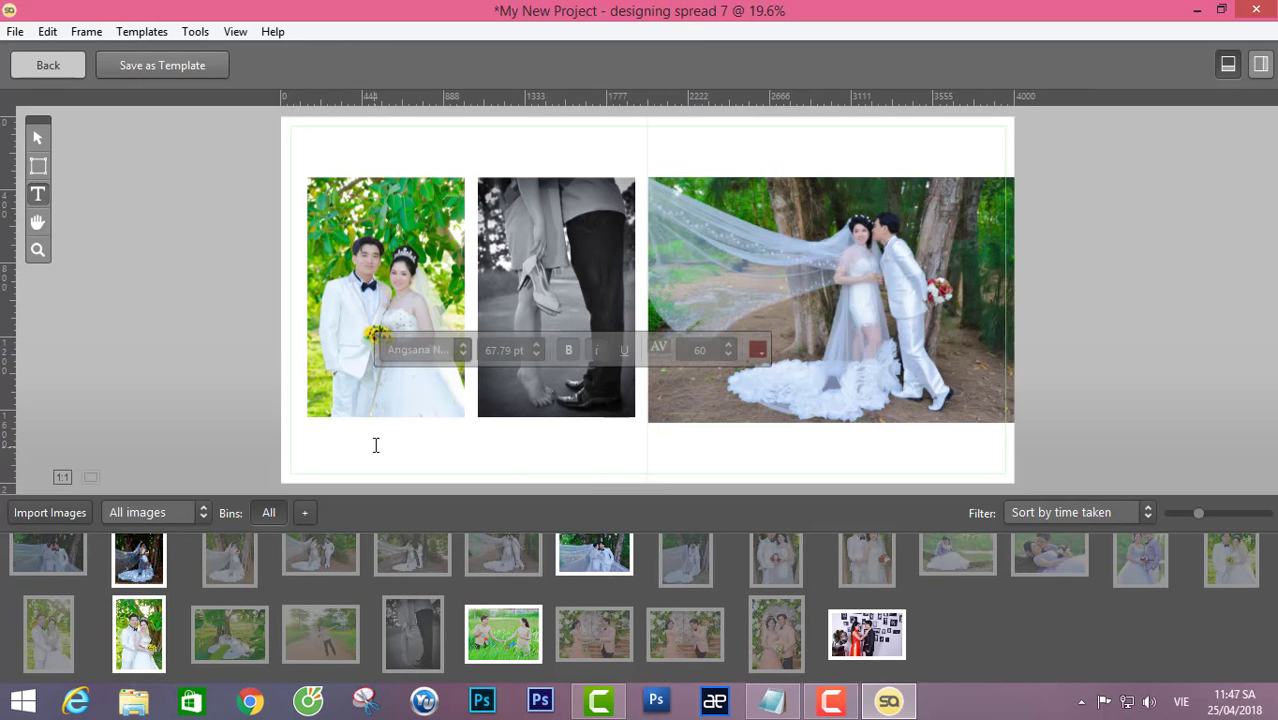
type("Happy W")
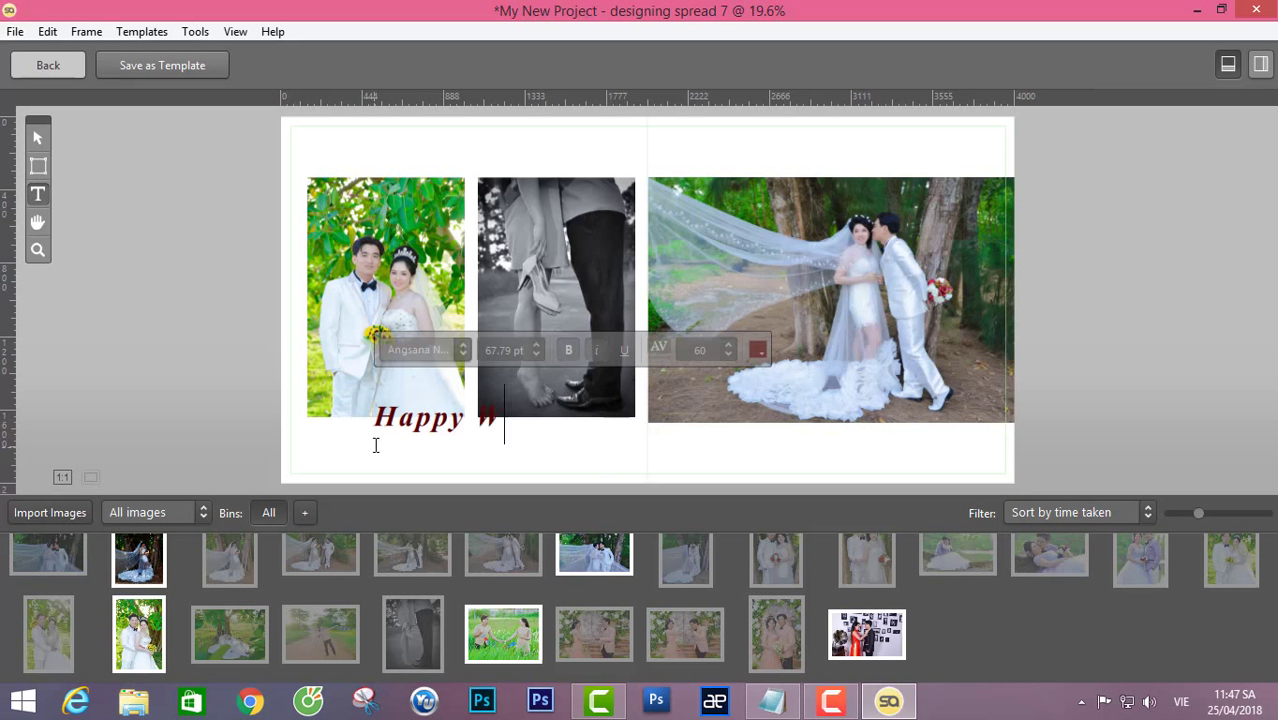
type("edding")
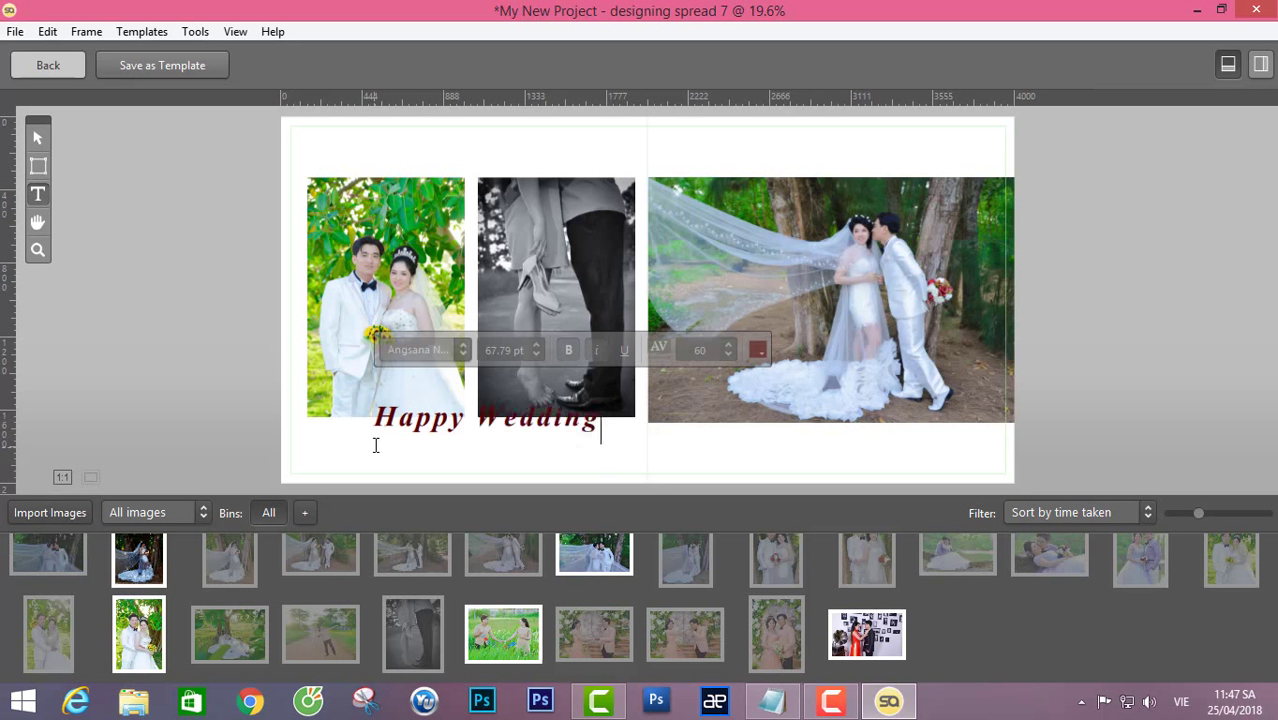
left_click(462, 349)
left_click(397, 187)
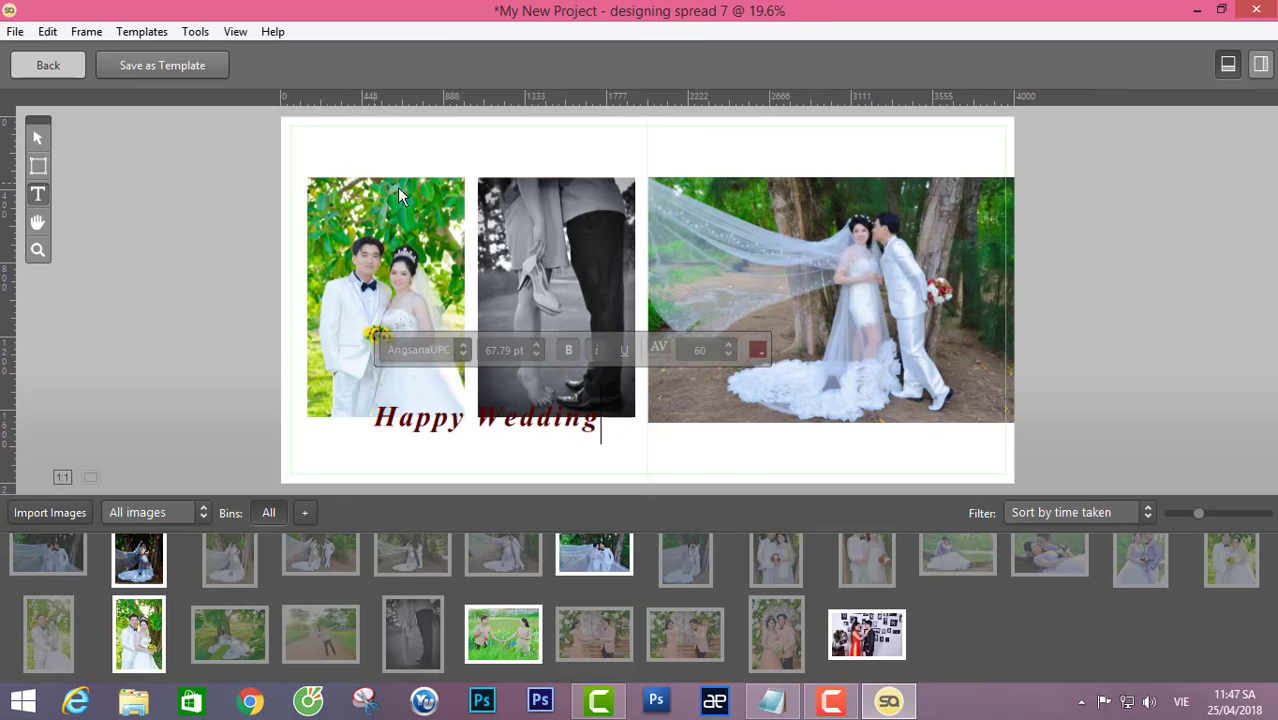
Colour the "Happy Wedding" text #aaaaff, move it below the two portraits and return to the album overview.
left_click(757, 350)
left_click(546, 239)
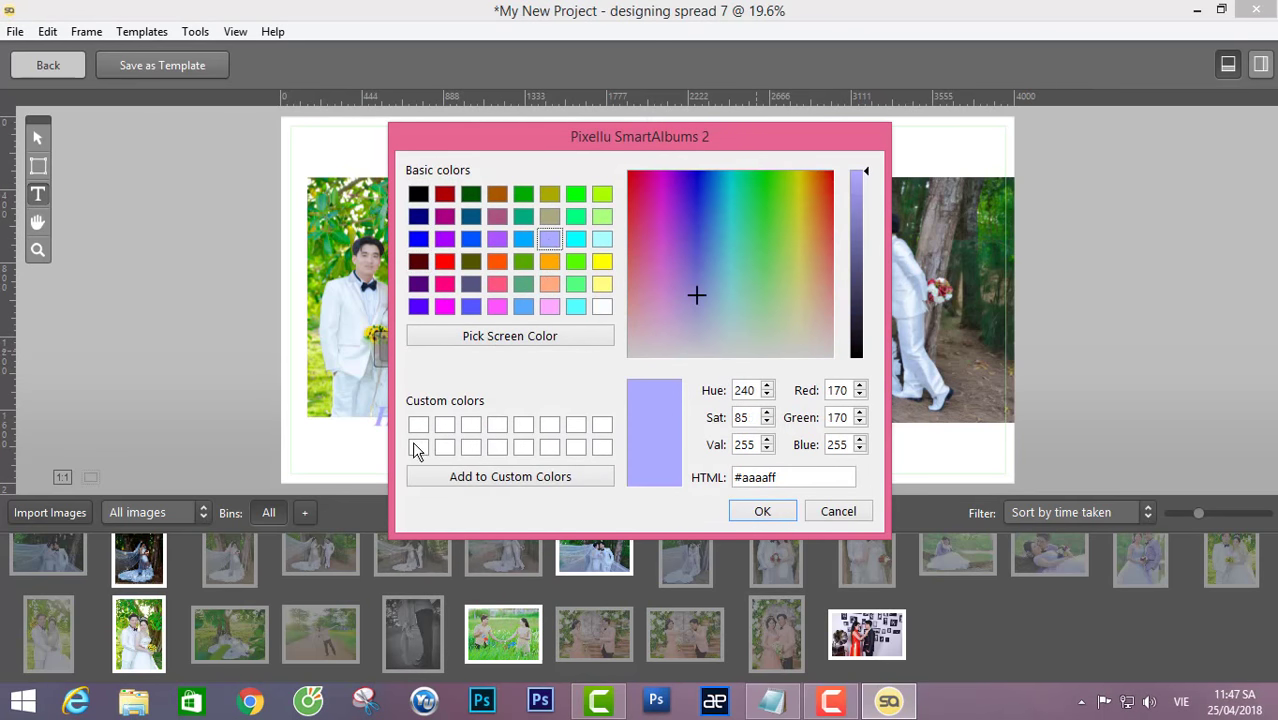
left_click(758, 511)
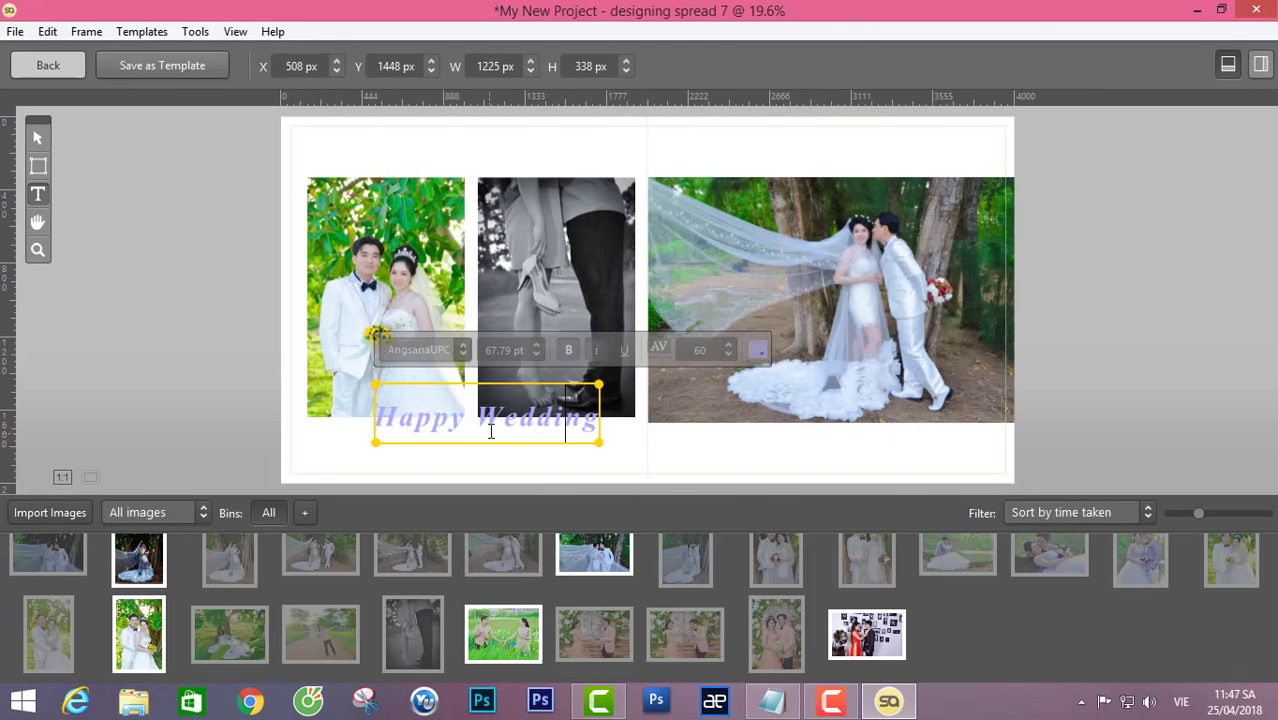
left_click(40, 137)
left_click_drag(469, 435, 452, 465)
left_click(950, 481)
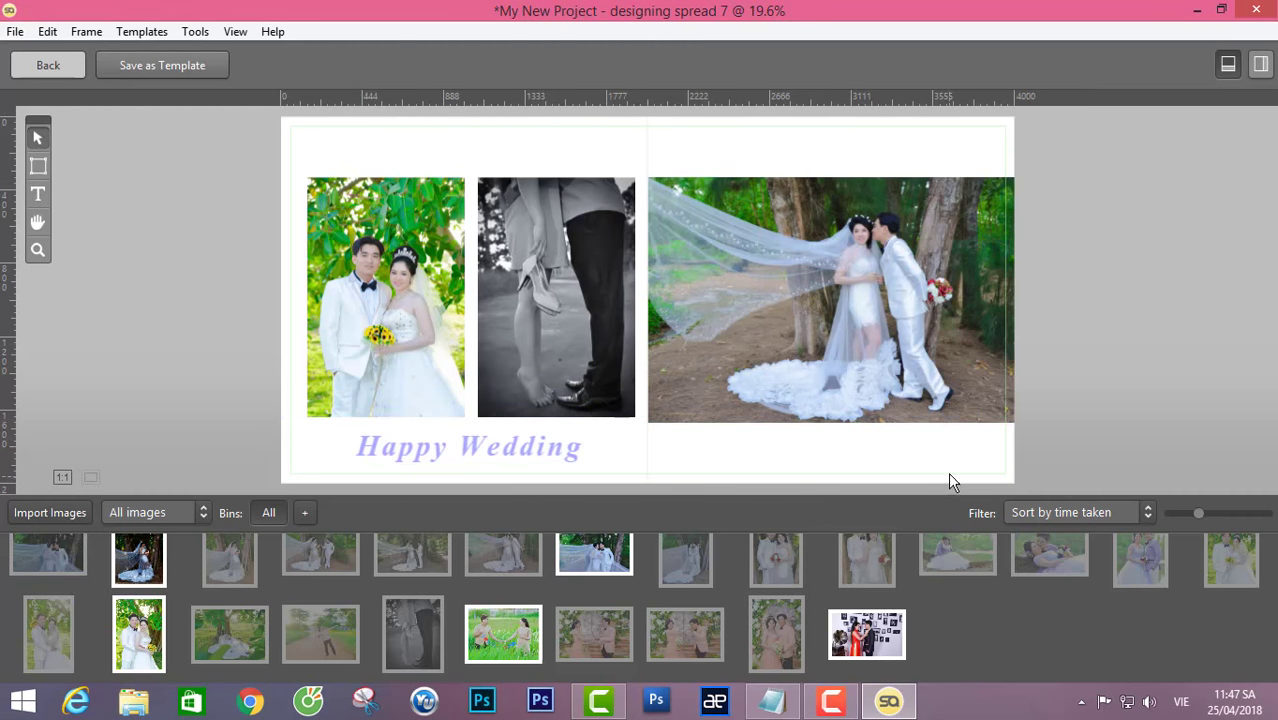
left_click(44, 65)
Review the available photos and the earlier spreads in the album overview.
scroll(435, 595, "up", 1)
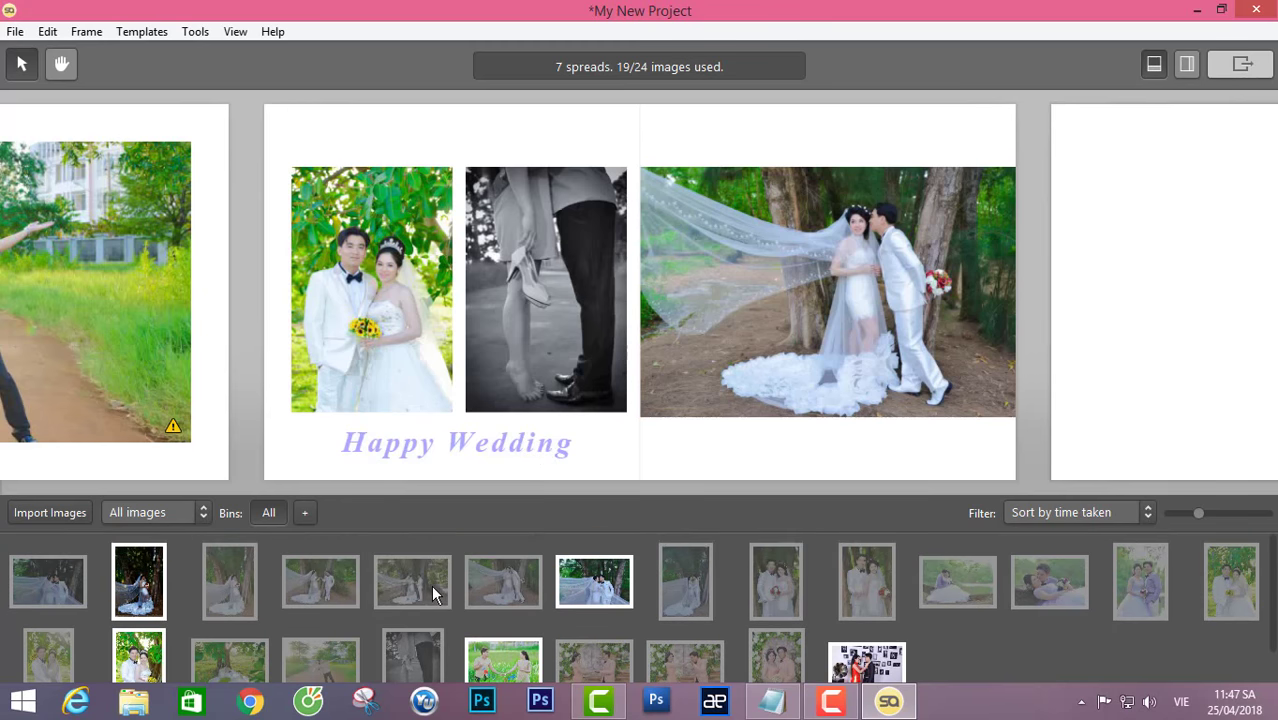
scroll(433, 592, "down", 1)
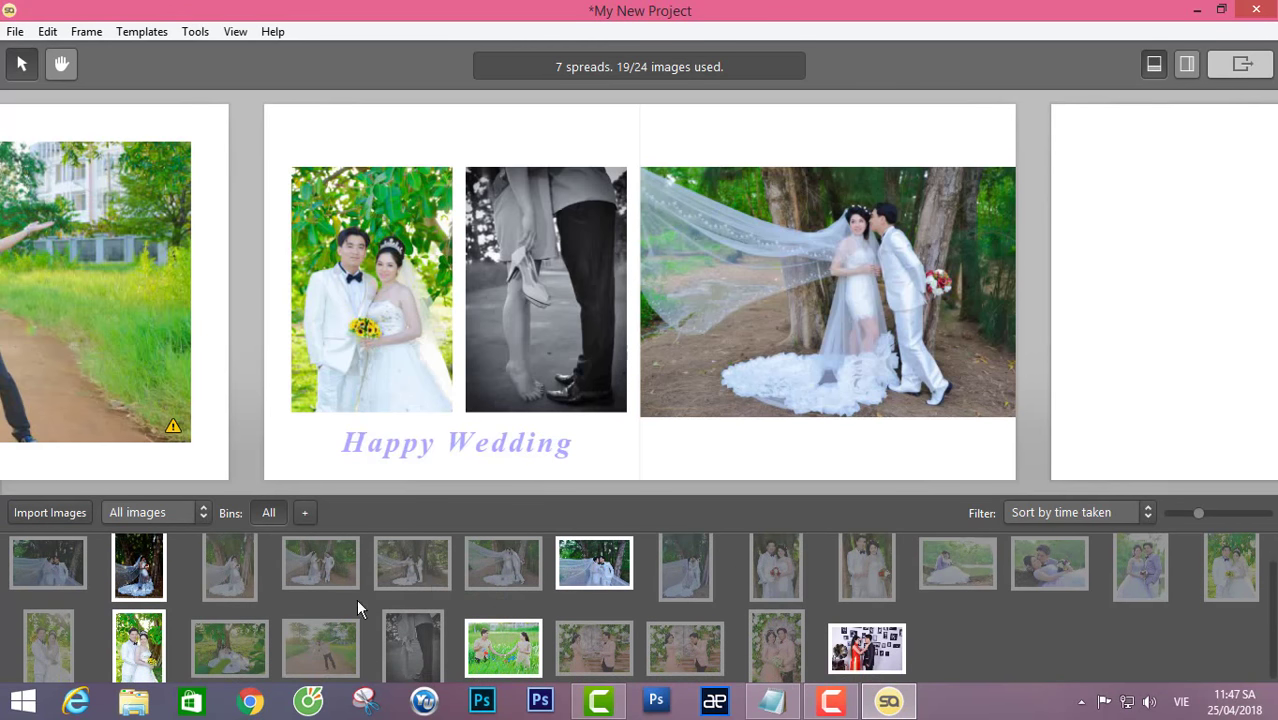
scroll(574, 650, "up", 1)
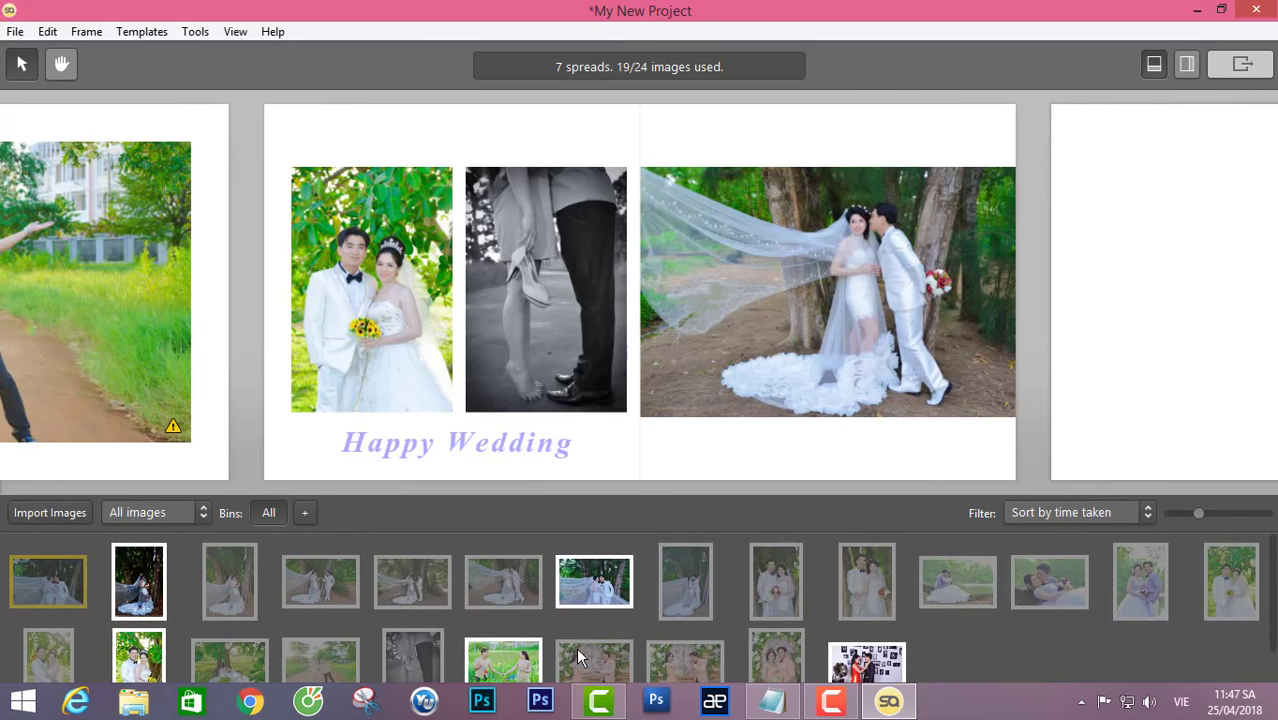
left_click(61, 64)
left_click_drag(177, 228, 600, 250)
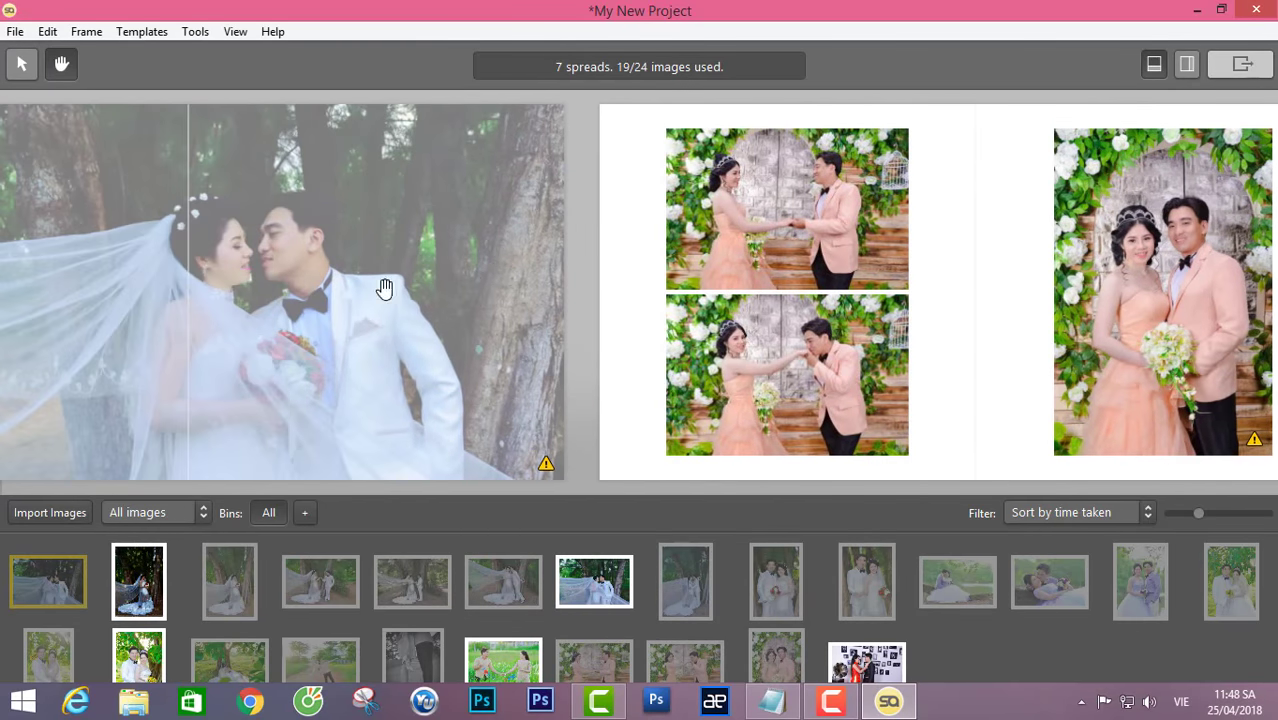
left_click_drag(384, 288, 779, 262)
scroll(738, 309, "down", 3)
scroll(738, 309, "down", 5)
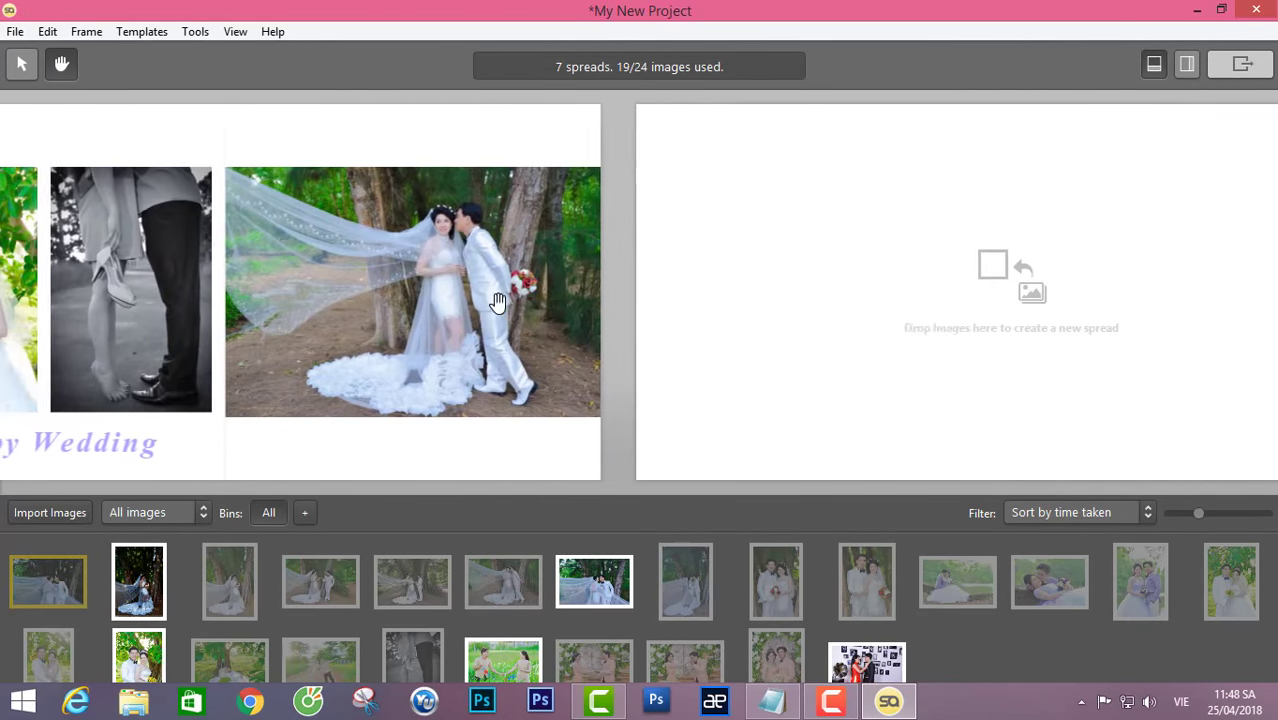
left_click_drag(499, 297, 732, 273)
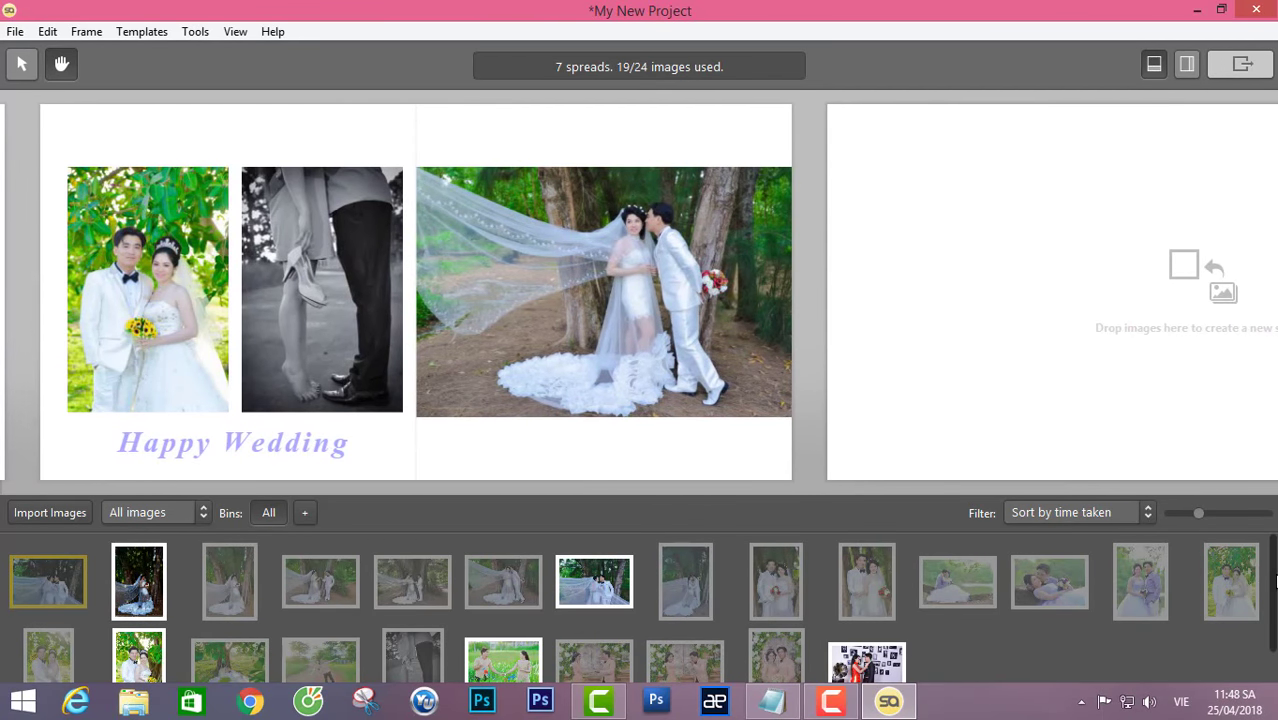
Create the eighth spread from the remaining flowing-veil photo of the couple and open that photo, DSC_5691.JPG, in Photoshop.
mouse_move(1272, 570)
left_mouse_down()
mouse_move(1272, 587)
mouse_move(1272, 570)
left_mouse_up()
left_click_drag(612, 585, 1186, 296)
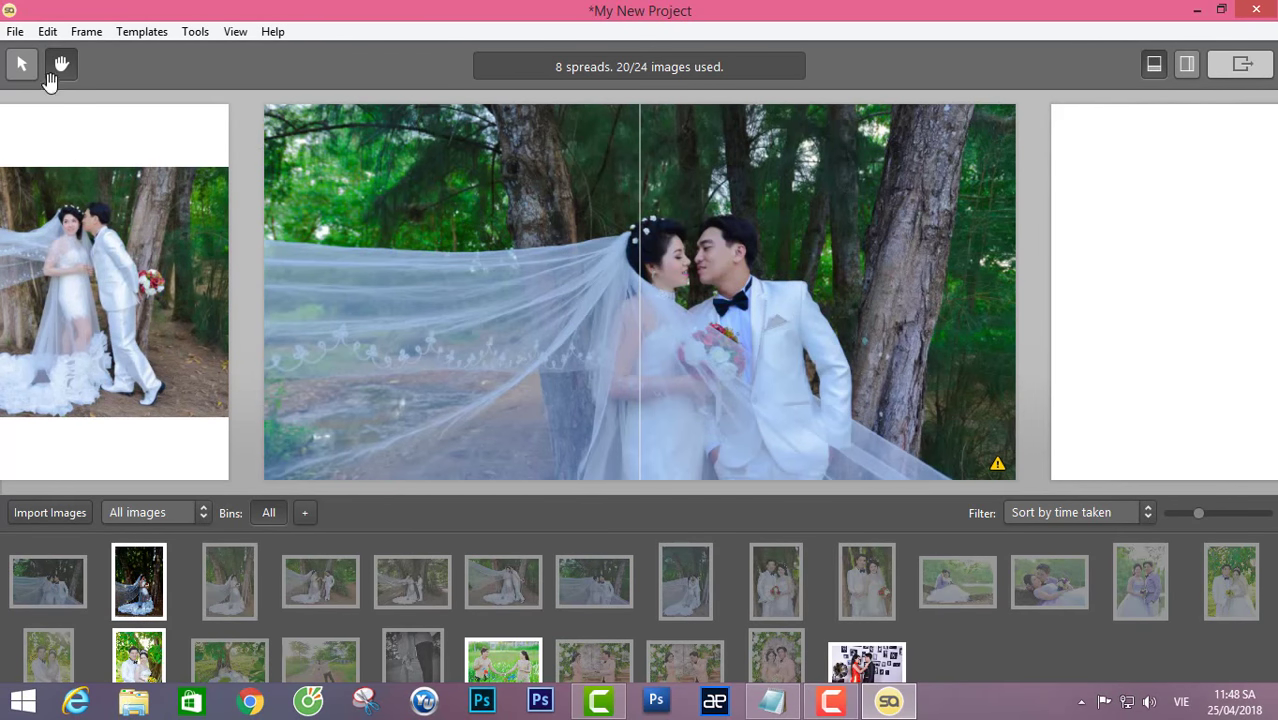
right_click(685, 288)
left_click(768, 573)
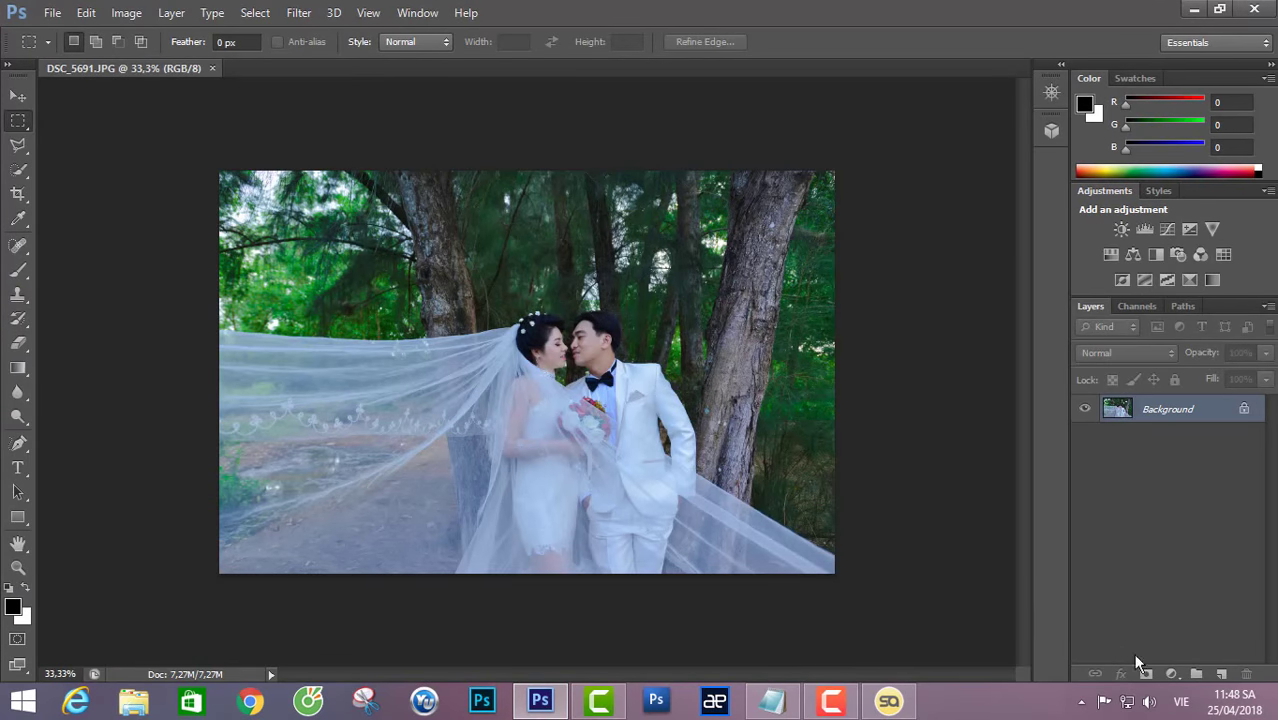
Add a Channel Mixer layer with the red output at Red -48, Green +200, Blue -38, and set its blend mode to Lighten.
left_click(1172, 674)
left_click(1145, 522)
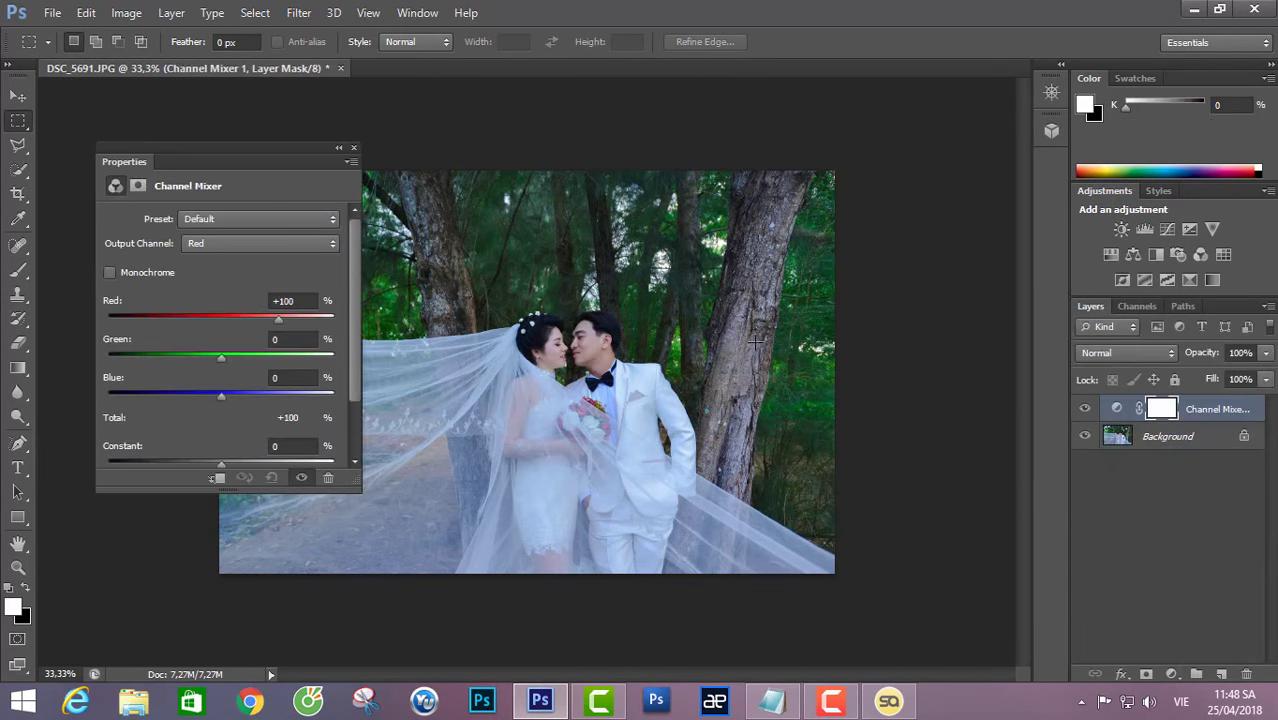
left_click_drag(277, 318, 388, 366)
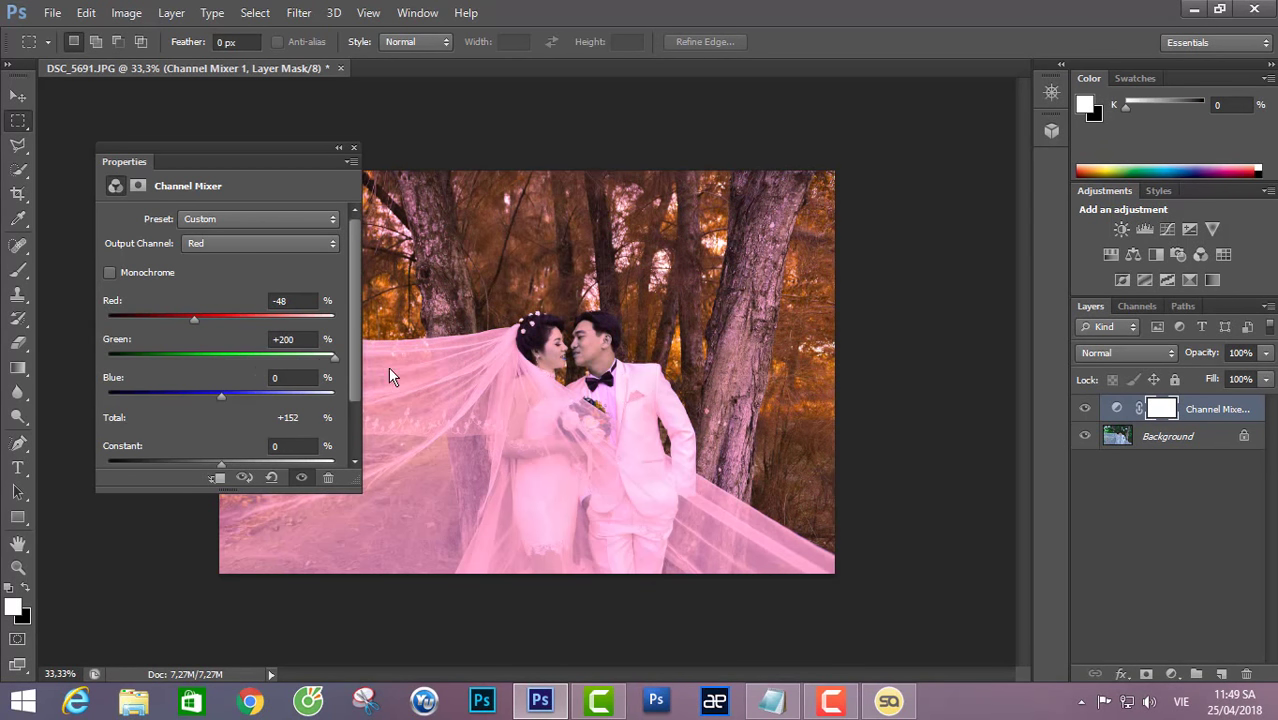
left_click_drag(219, 393, 200, 395)
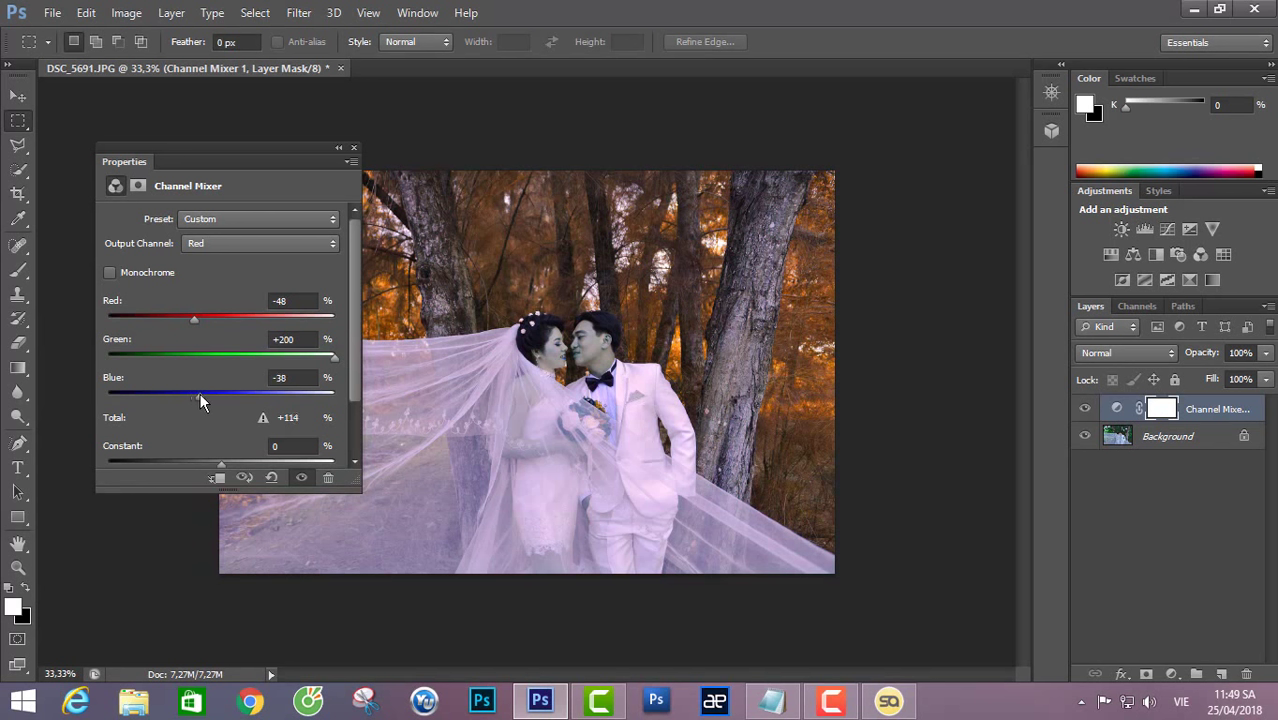
left_click(353, 147)
left_click(1127, 352)
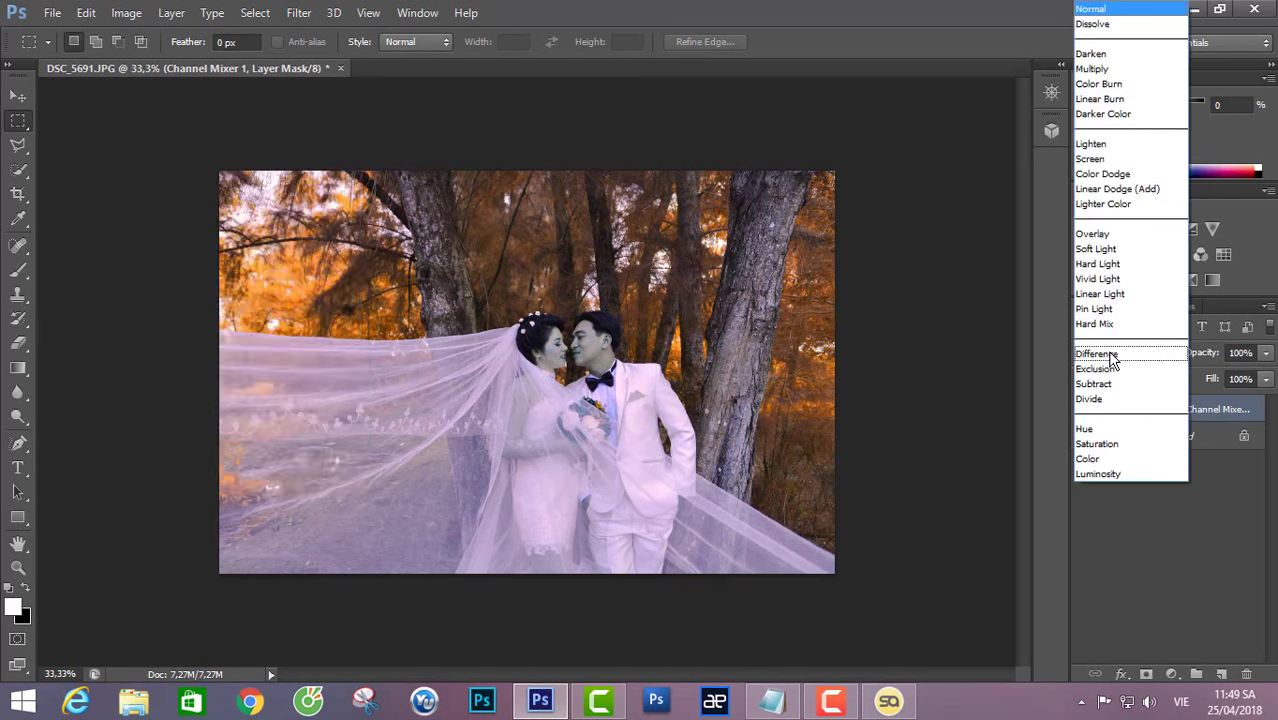
left_click(1082, 139)
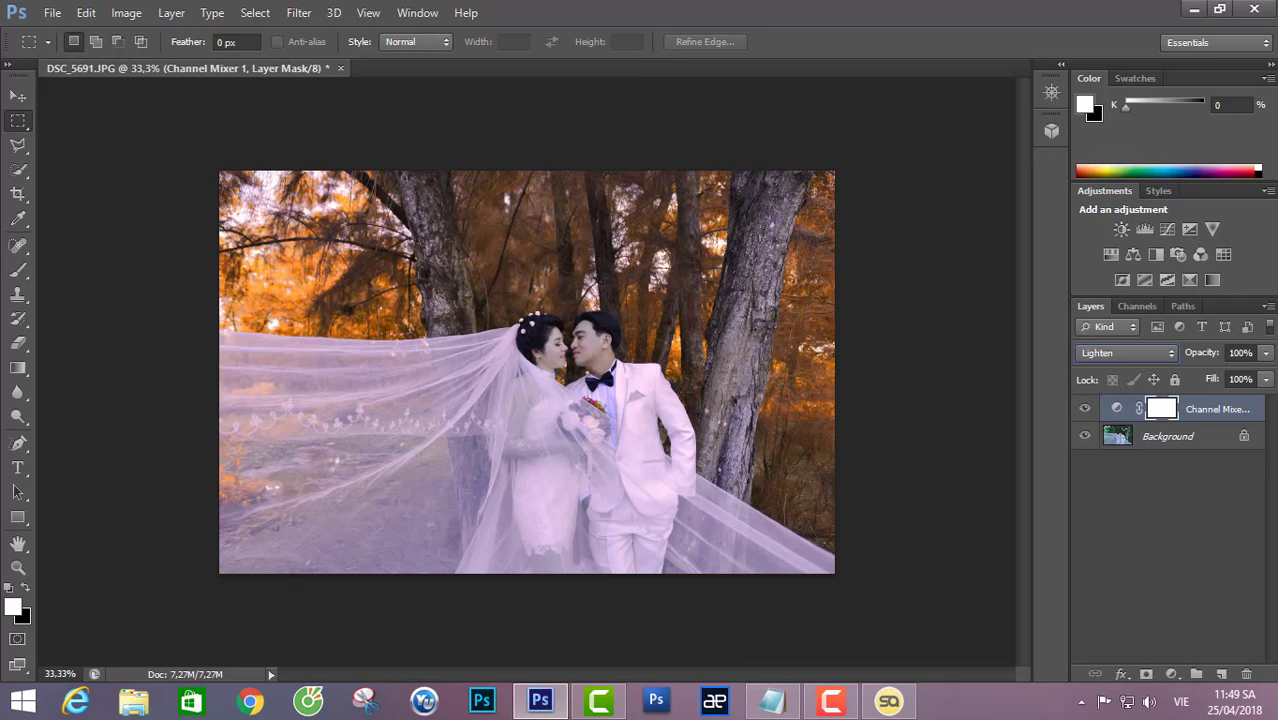
Flatten the image and add a Selective Color layer that adjusts the Yellows.
left_click(1266, 305)
left_click(1084, 583)
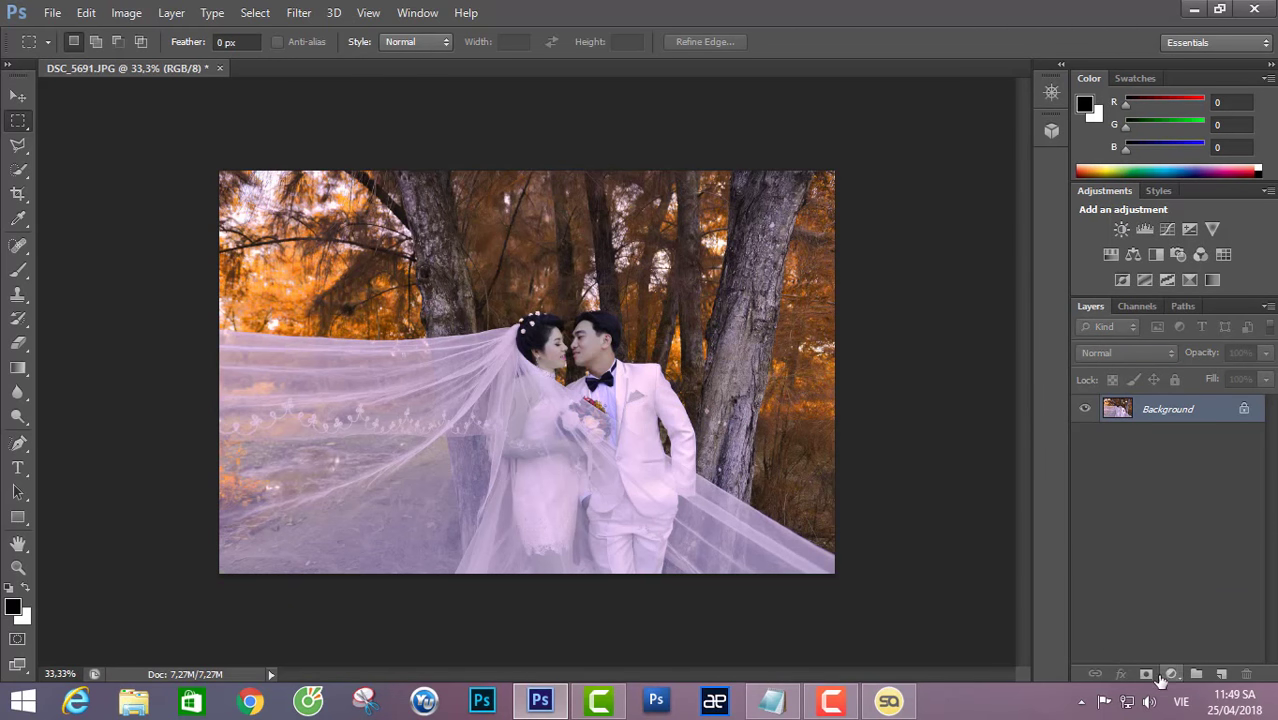
left_click(1172, 676)
left_click(1146, 672)
left_click(210, 245)
left_click(191, 281)
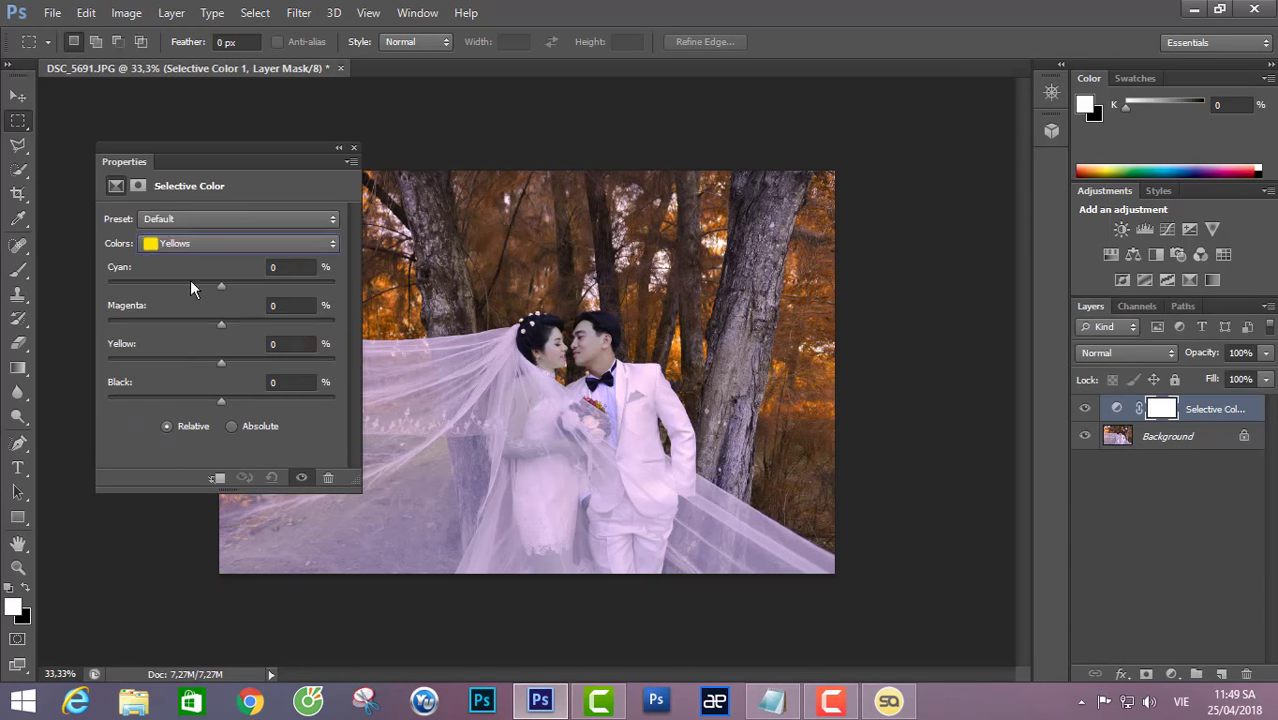
left_click_drag(218, 322, 189, 284)
left_click(353, 147)
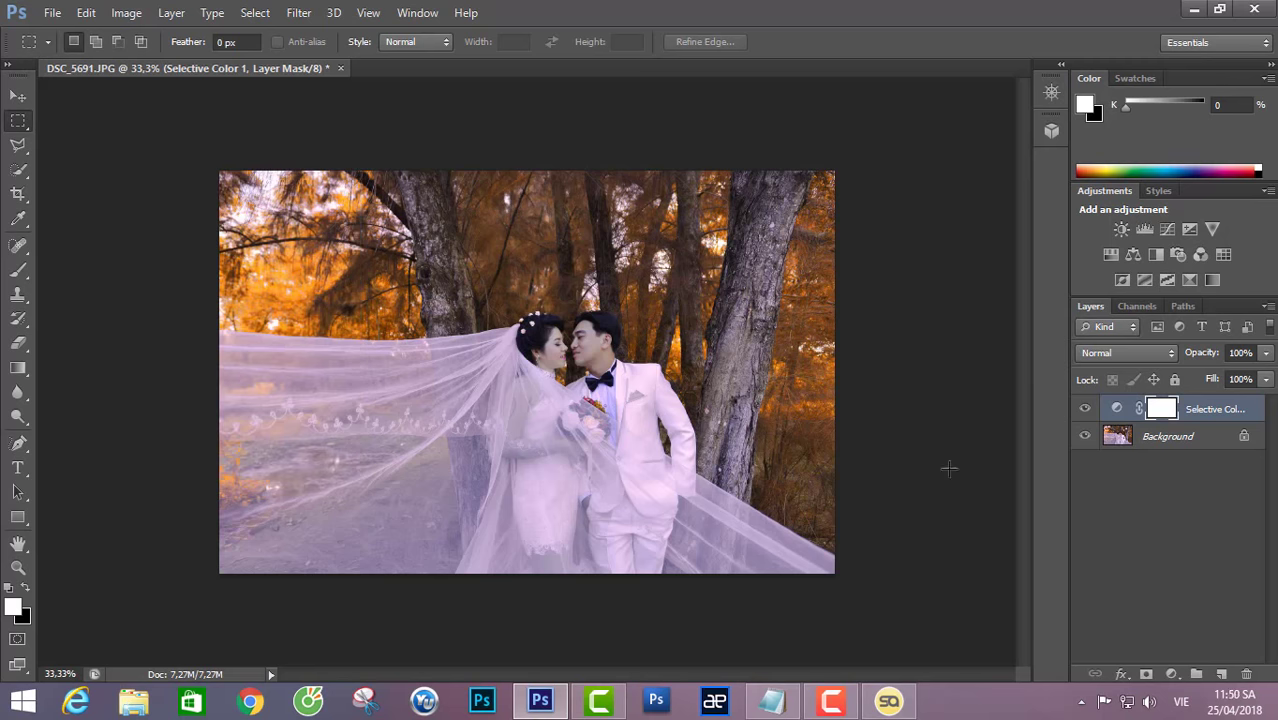
Compare the photo with and without the Selective Color layer, and flatten the image.
left_click(1085, 408)
left_click(1086, 409)
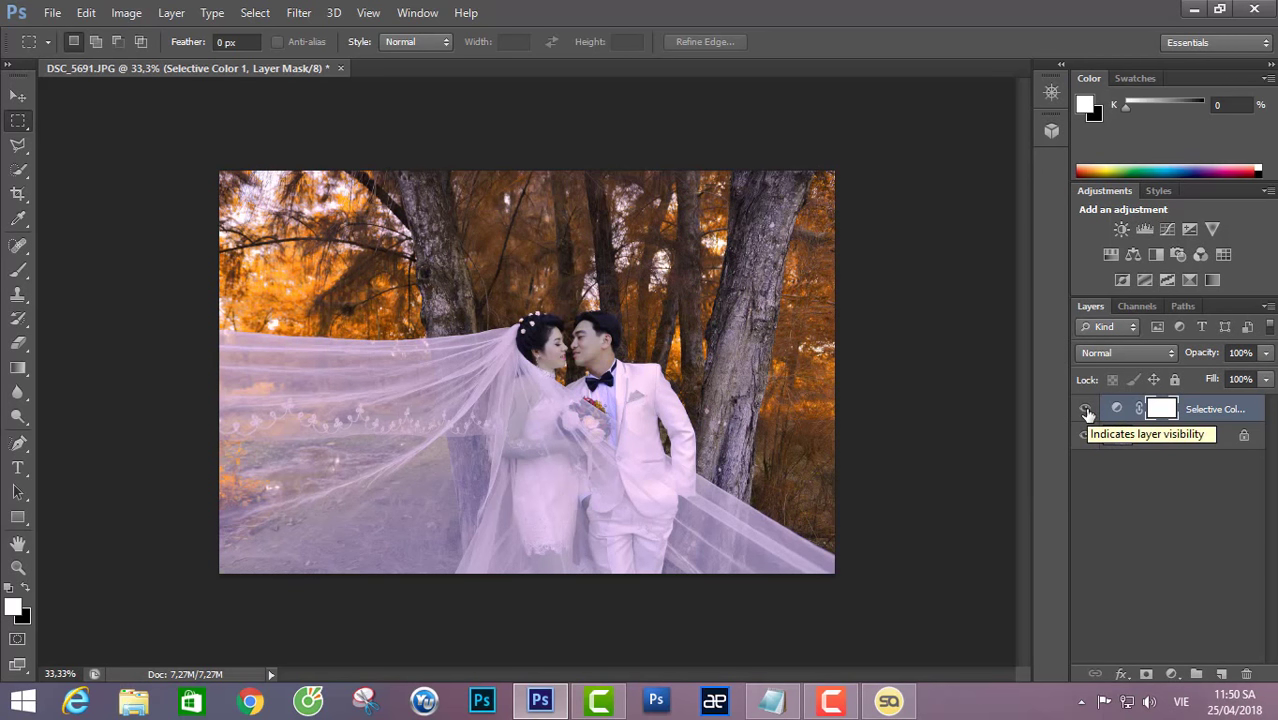
left_click(1267, 305)
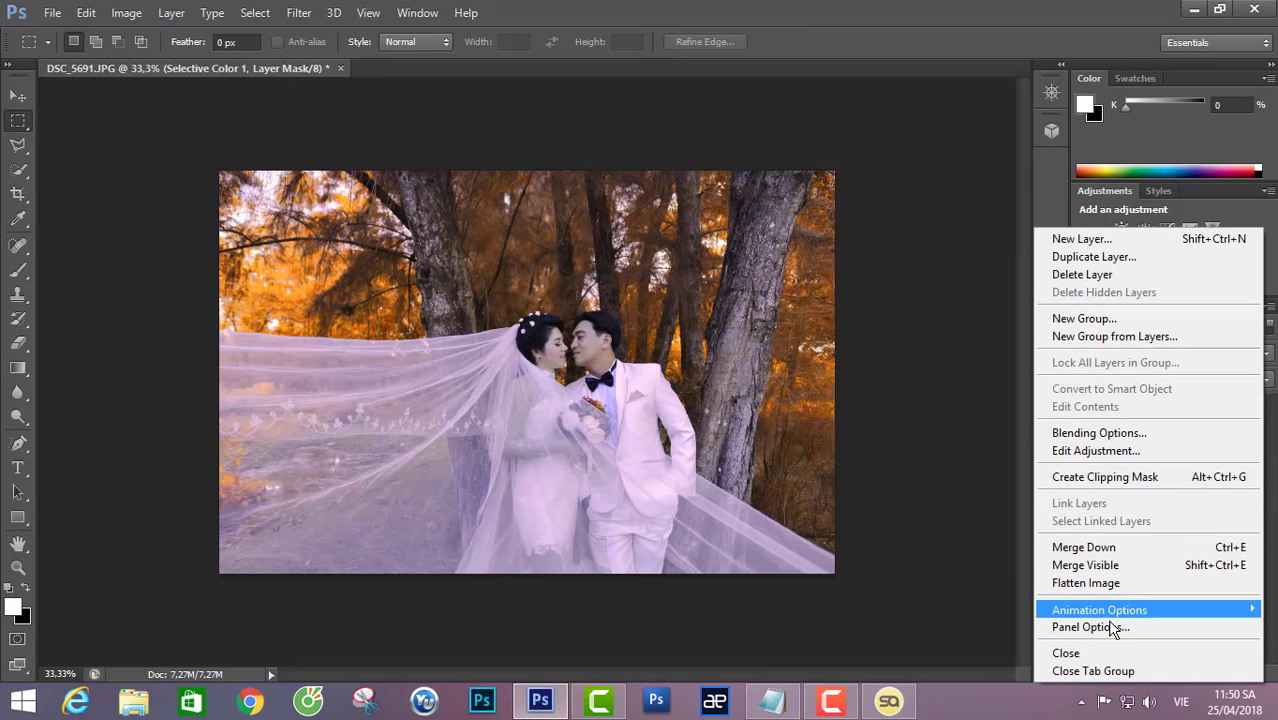
left_click(1090, 583)
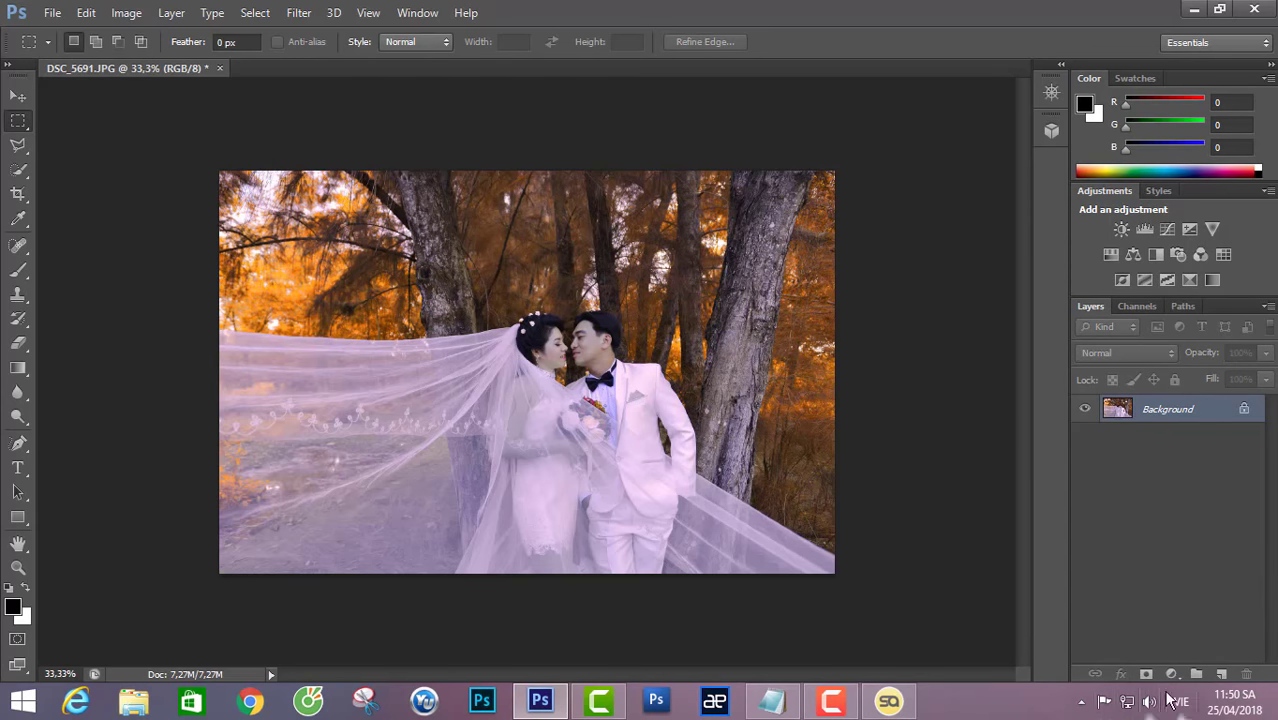
Add a Gradient Map layer with its white stop changed to black (#000000), and set its blend mode to Soft Light.
left_click(1172, 674)
left_click(1134, 637)
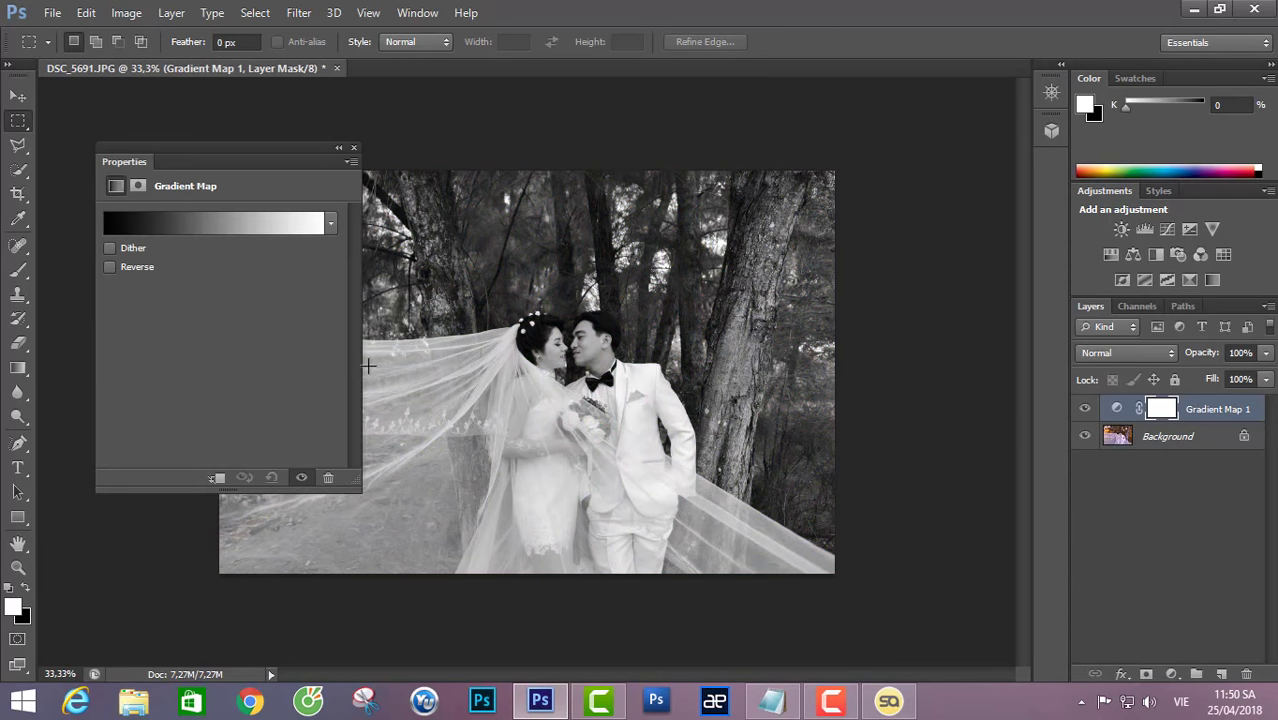
left_click(329, 224)
left_click(312, 224)
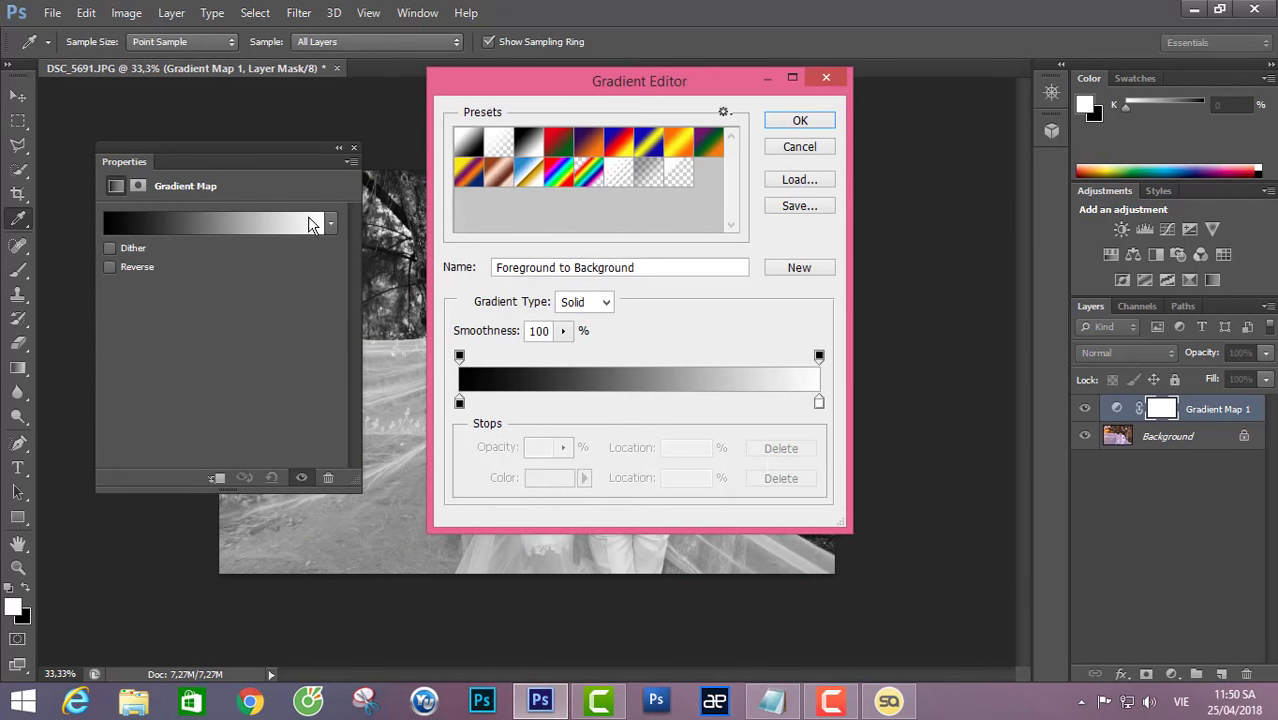
left_click(819, 403)
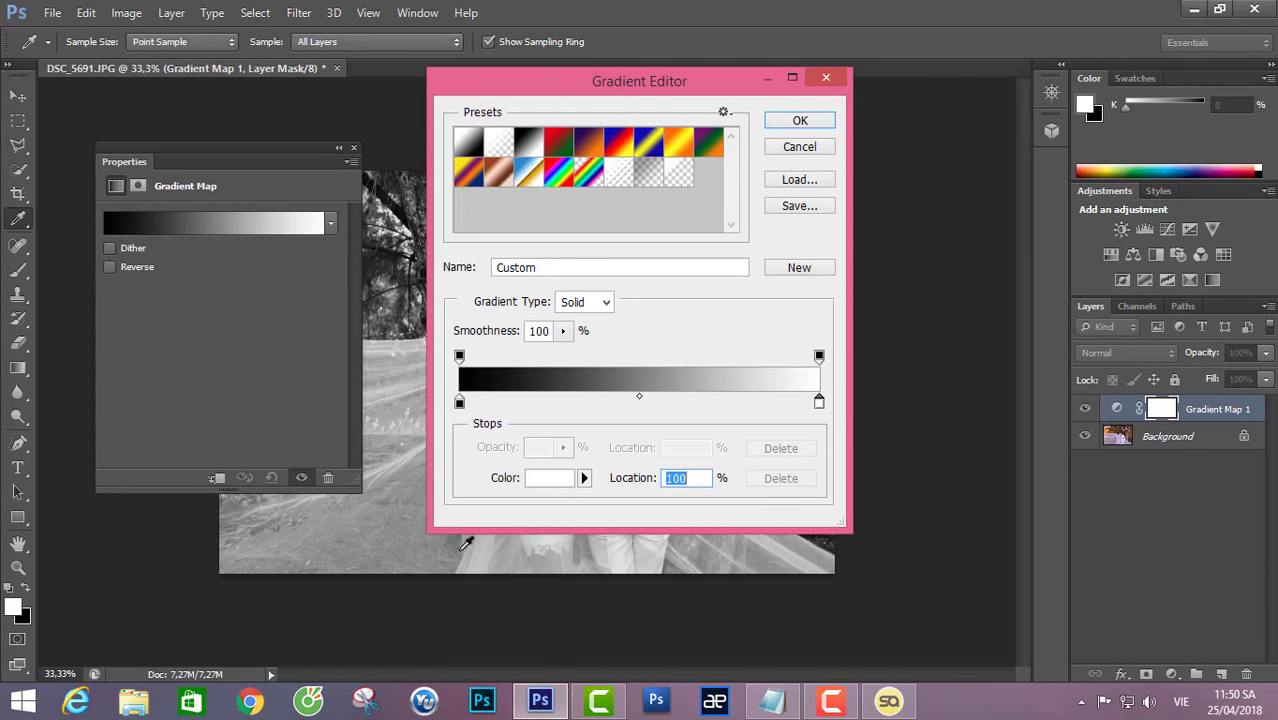
left_click(552, 478)
left_click(886, 324)
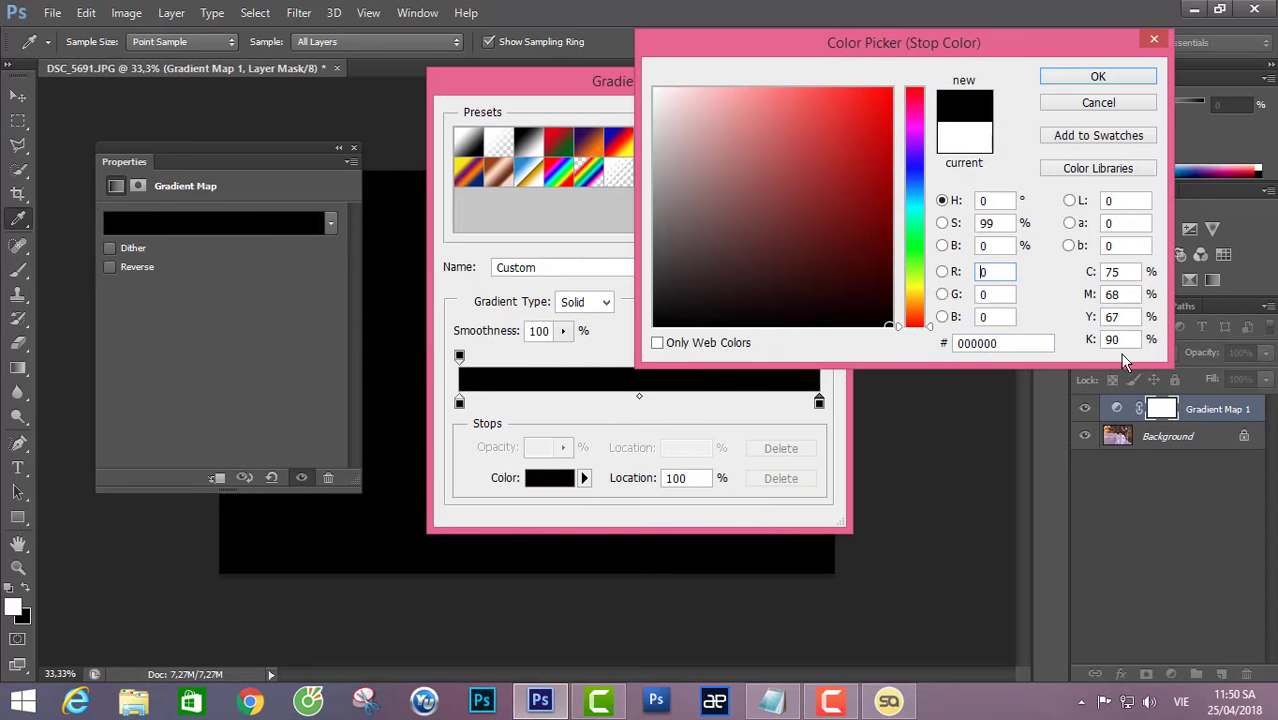
left_click(1098, 77)
left_click(812, 123)
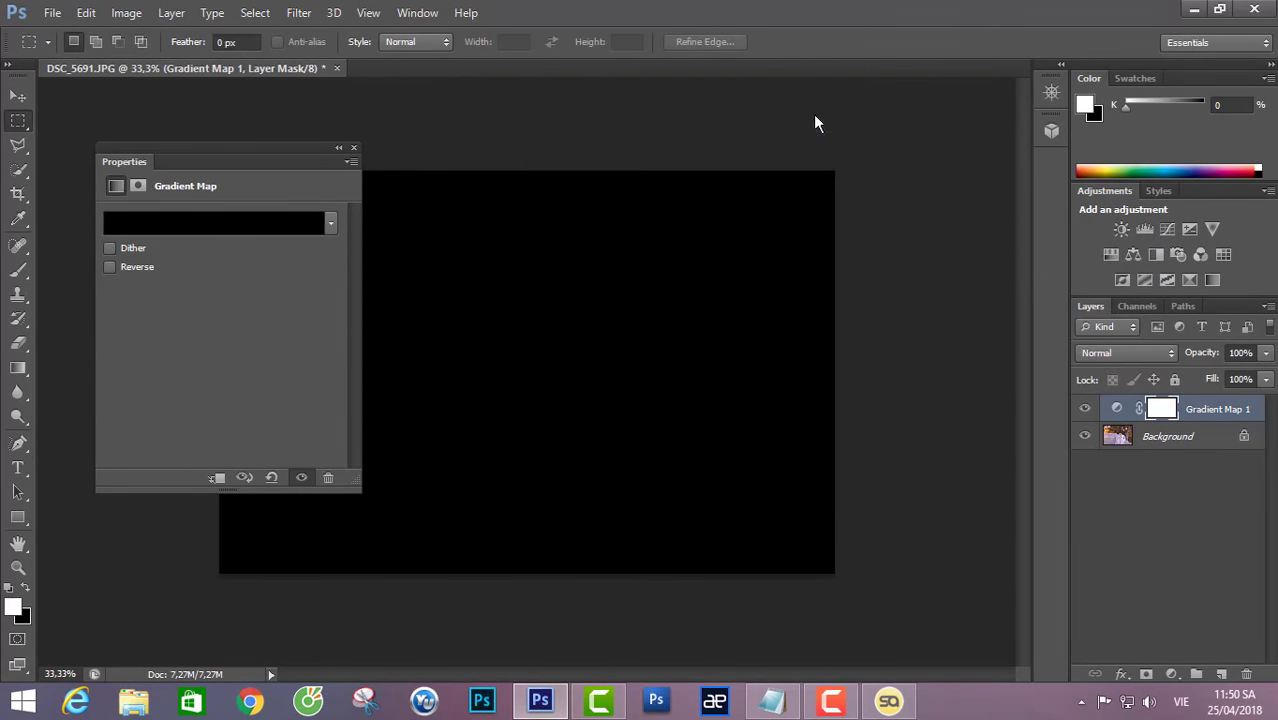
left_click(353, 150)
left_click(1111, 352)
left_click(1108, 246)
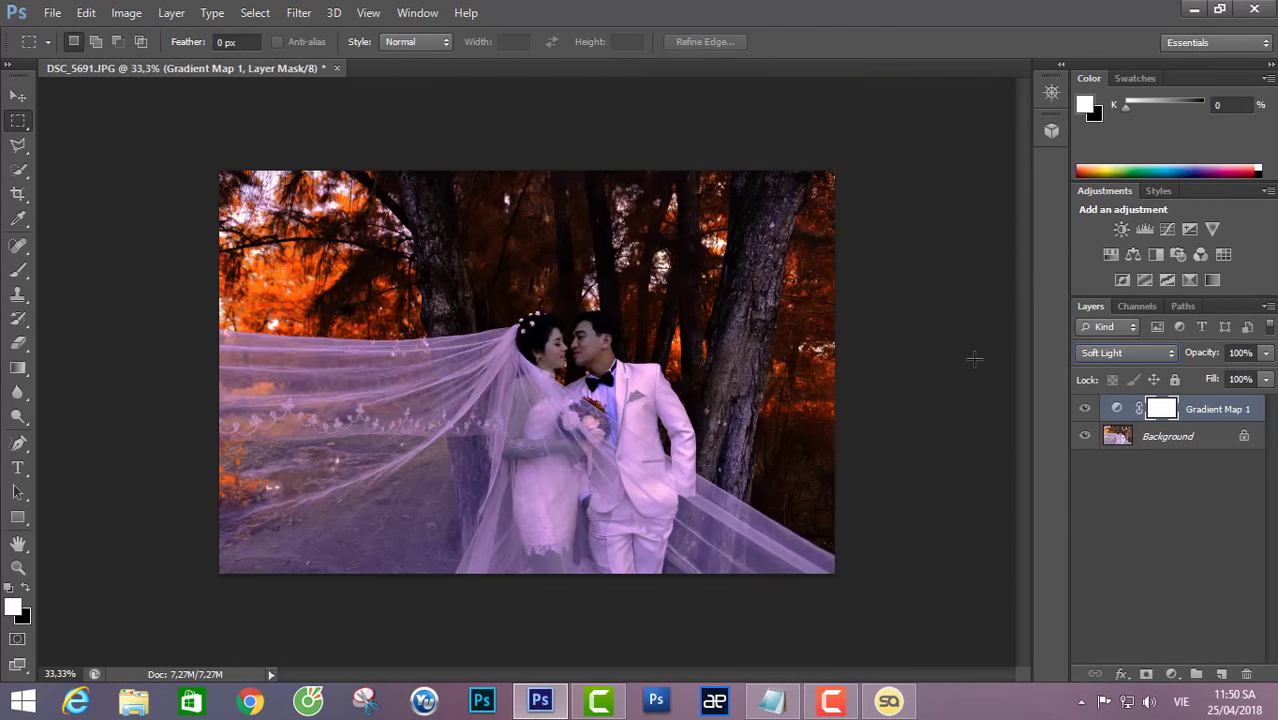
Mask the Gradient Map off the couple with a soft black 1521 px brush, and merge the layer down at 75% opacity.
left_click(18, 270)
right_click(447, 340)
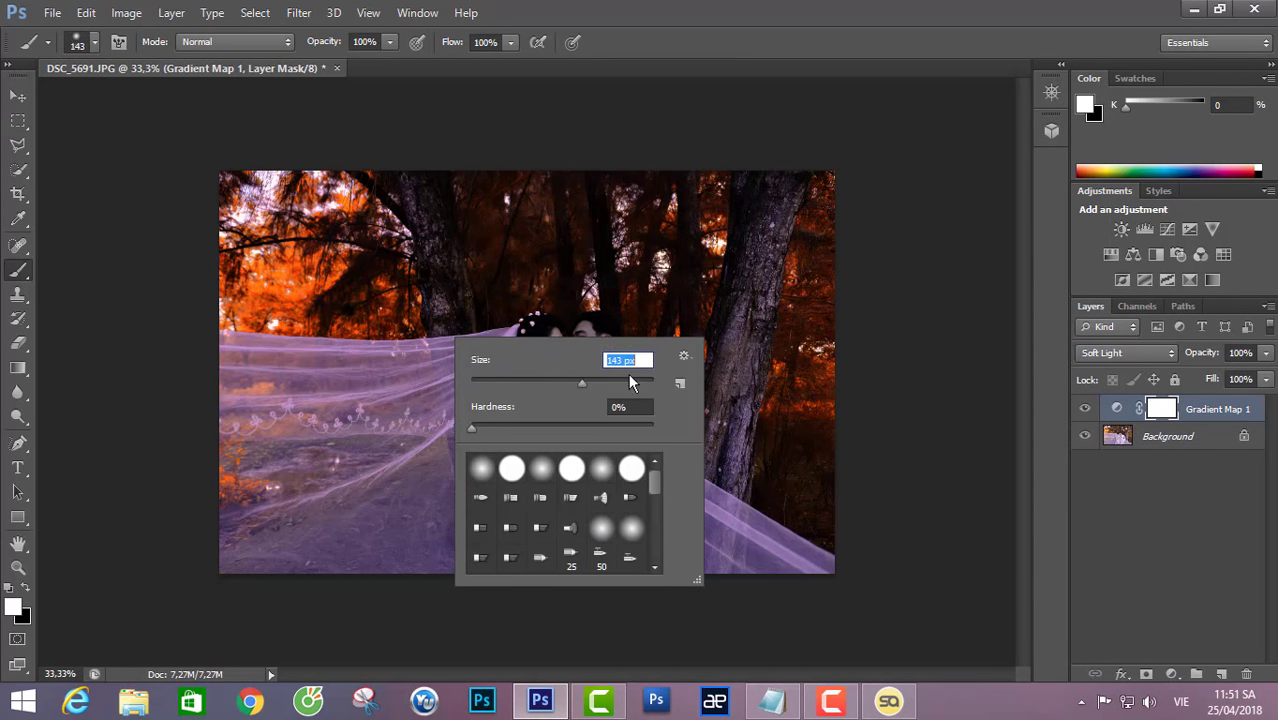
left_click_drag(630, 381, 639, 387)
left_click(549, 327)
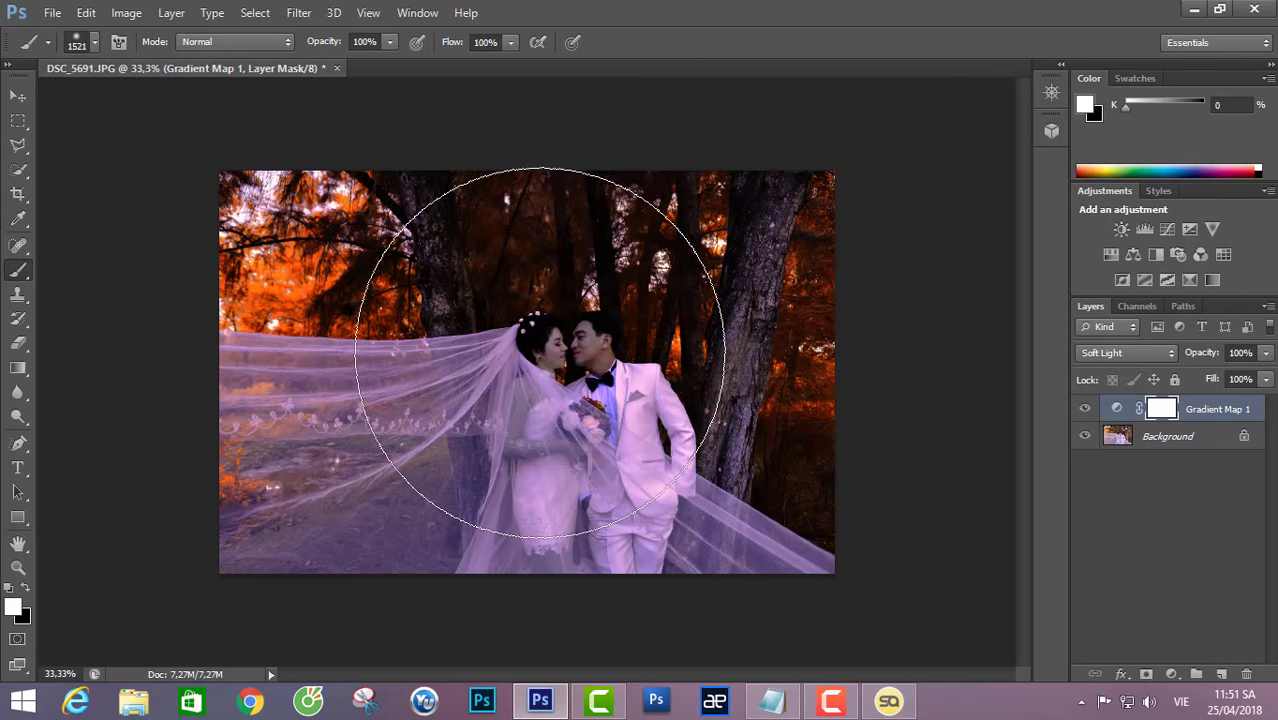
left_click(26, 589)
left_click(555, 392)
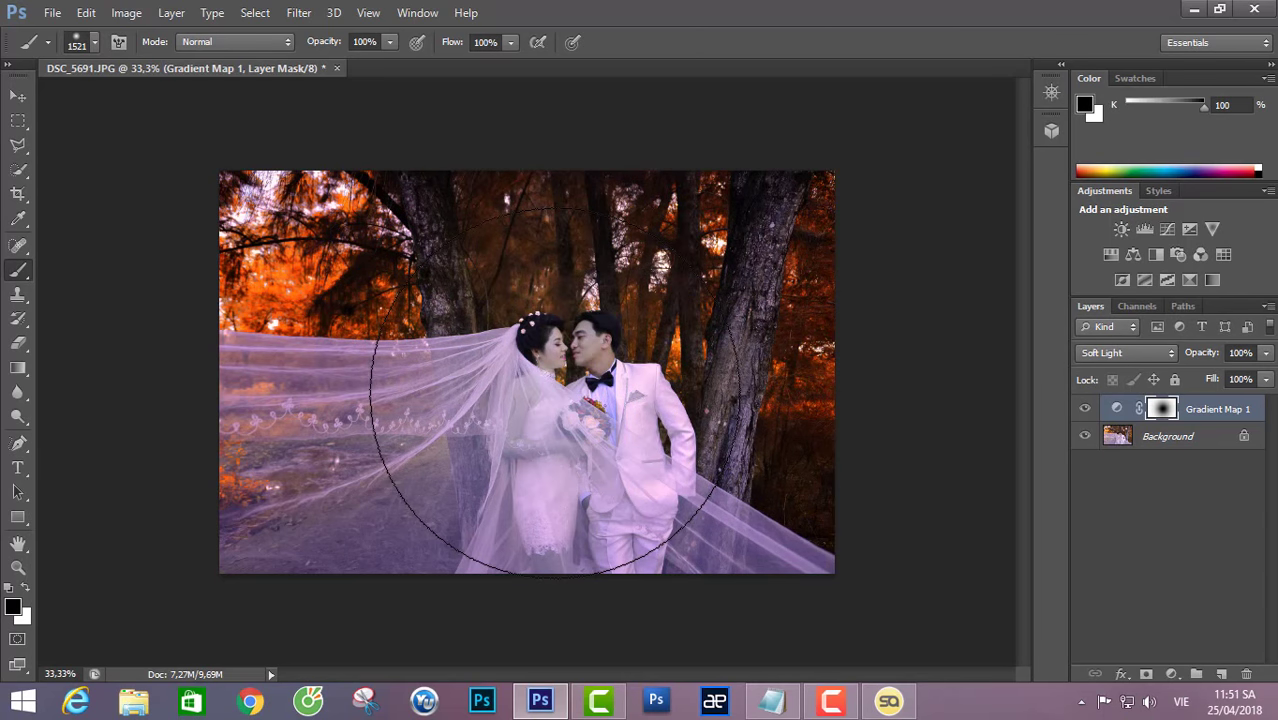
left_click_drag(1203, 353, 1184, 358)
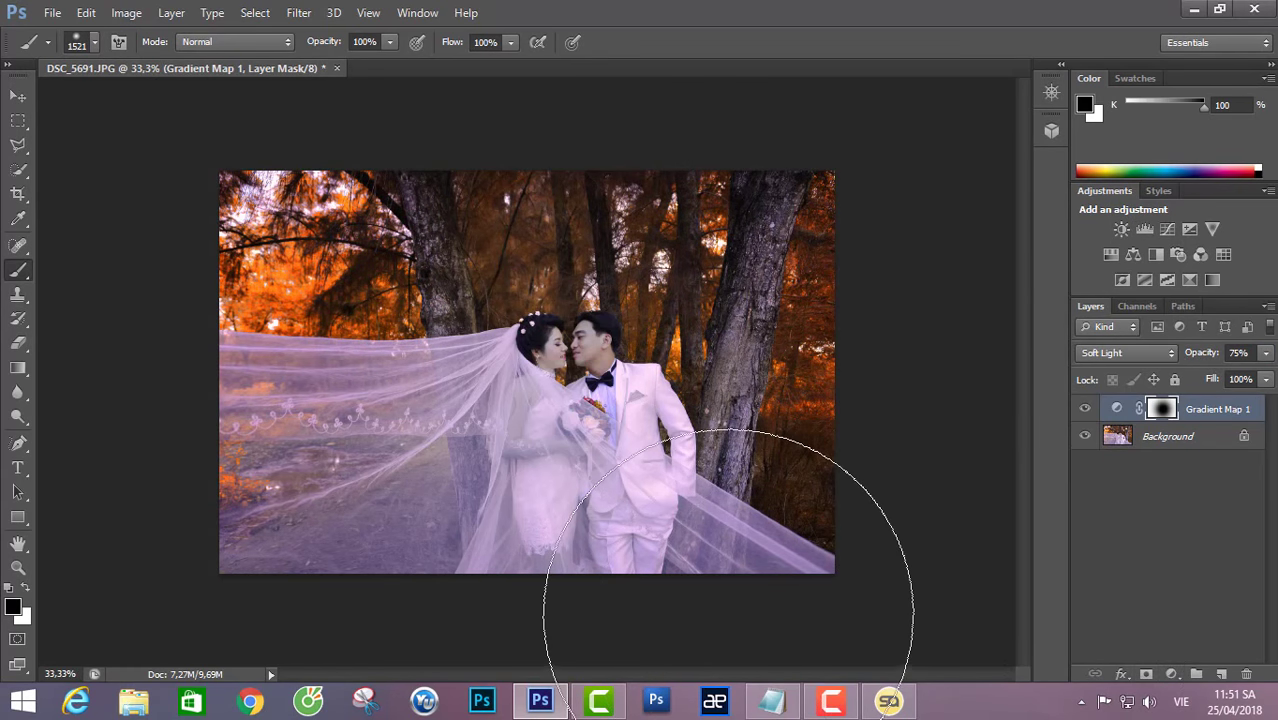
key("ctrl+e")
Render a 35mm Prime lens flare at 143% brightness in the photo's upper right on a duplicate layer, and merge it at 73% opacity.
key("ctrl+j")
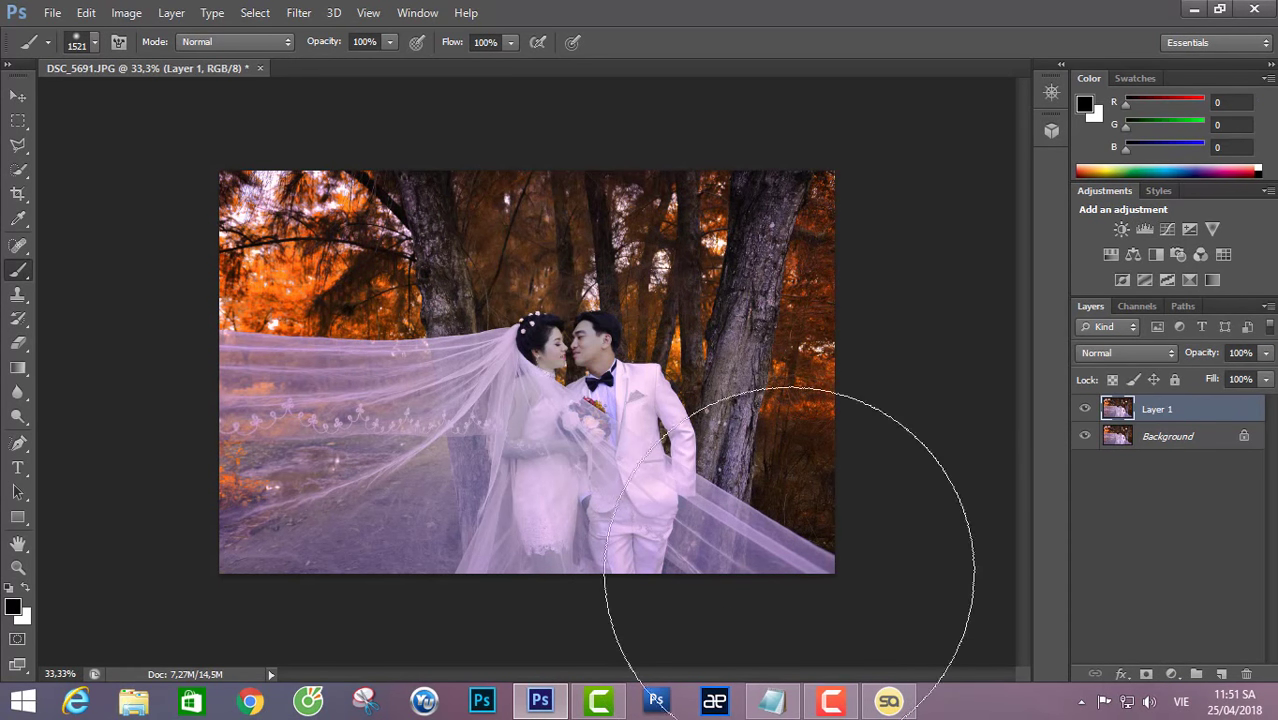
left_click(298, 12)
mouse_move(431, 272)
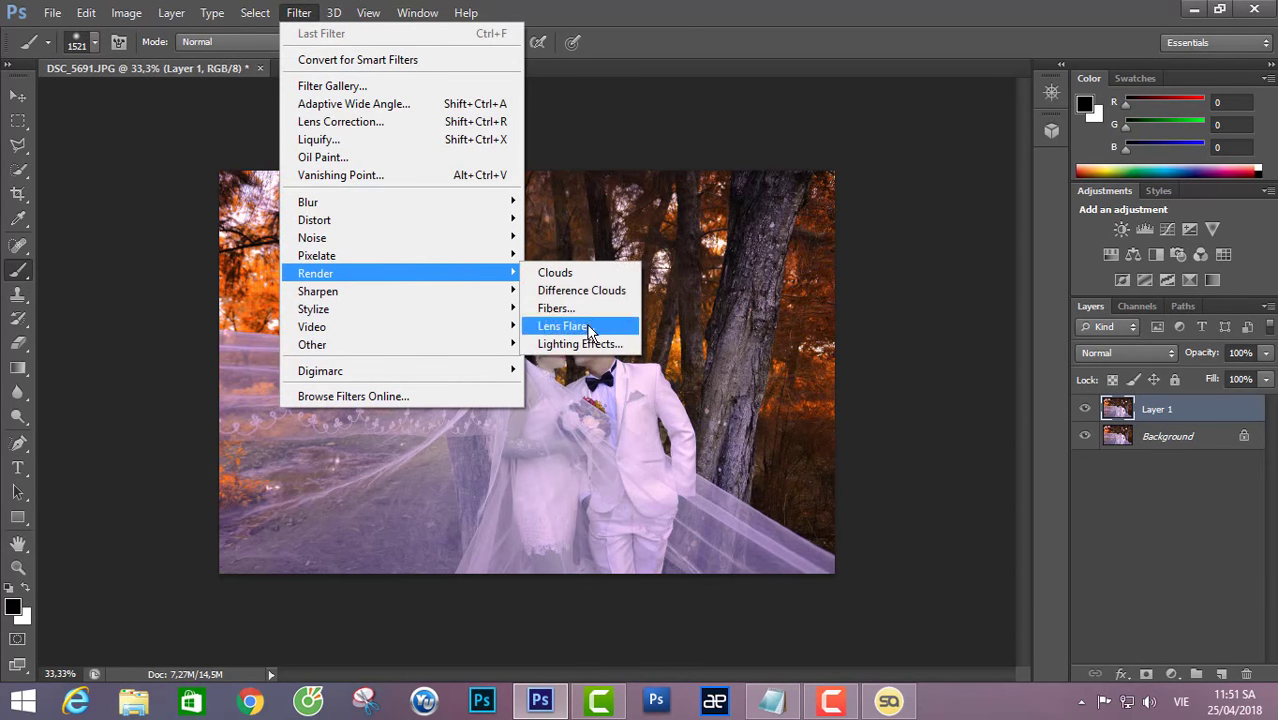
left_click(553, 328)
left_click(496, 416)
left_click(600, 211)
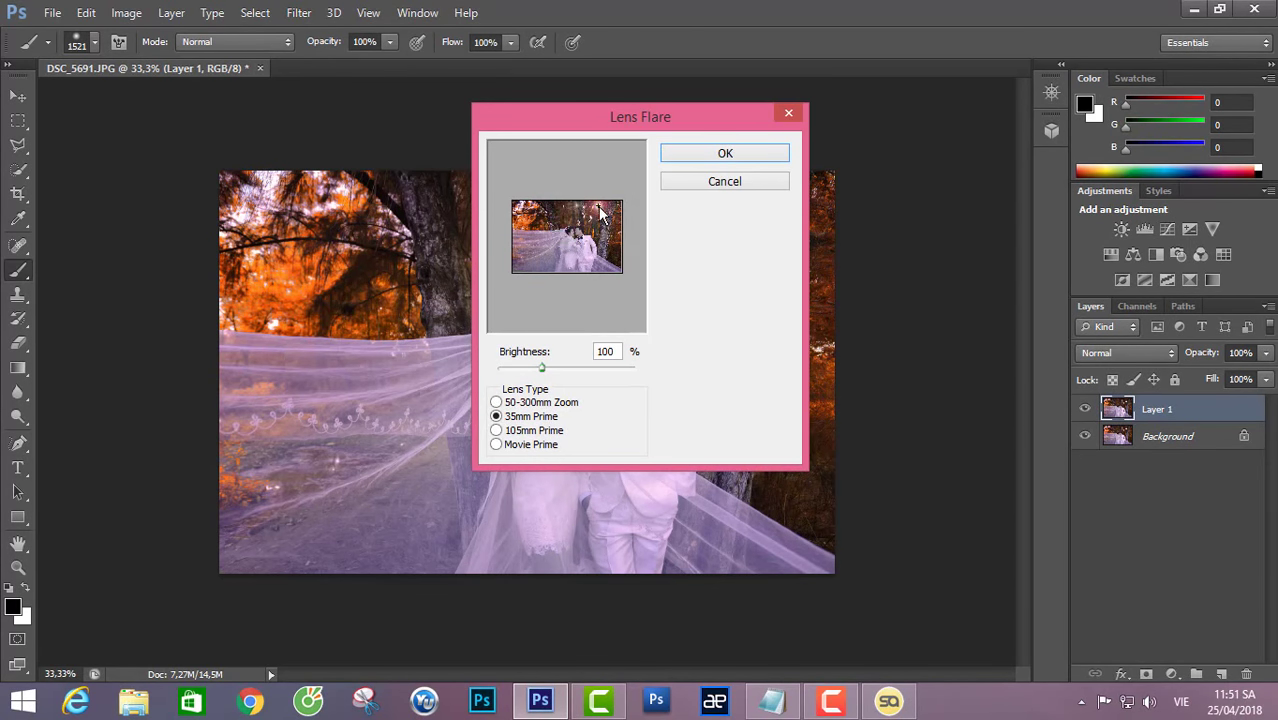
left_click_drag(541, 368, 561, 365)
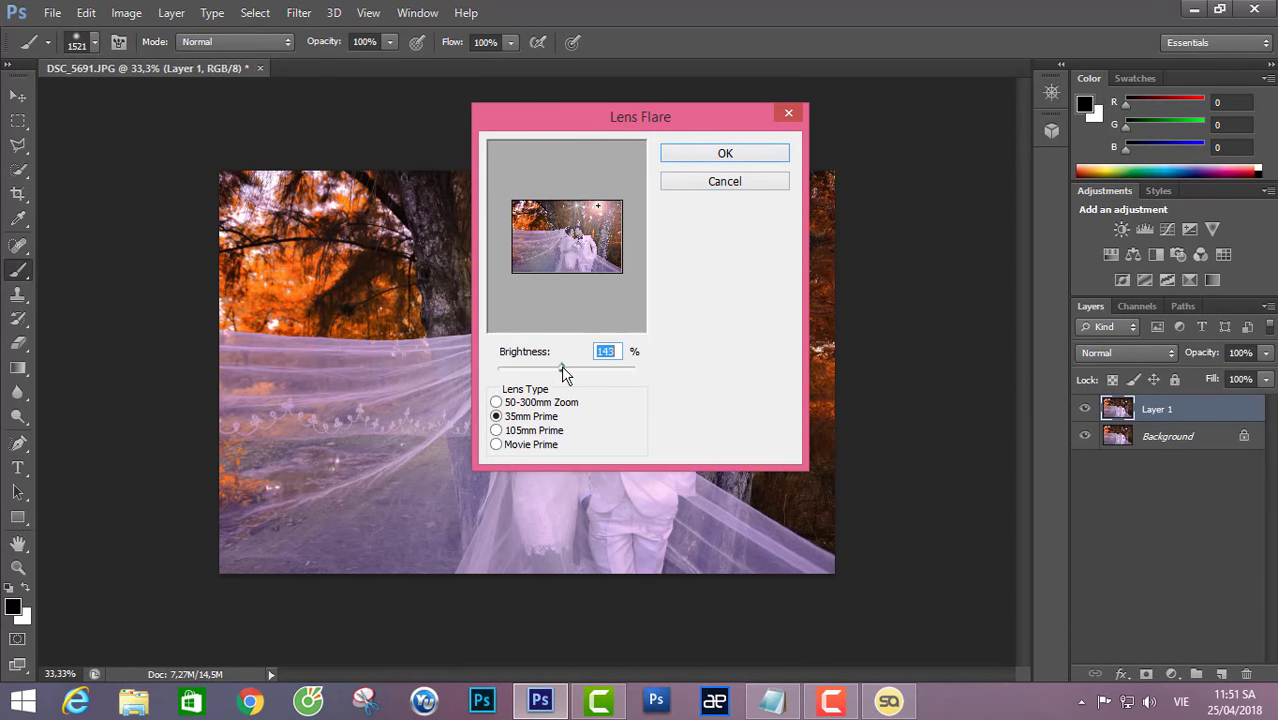
left_click(765, 156)
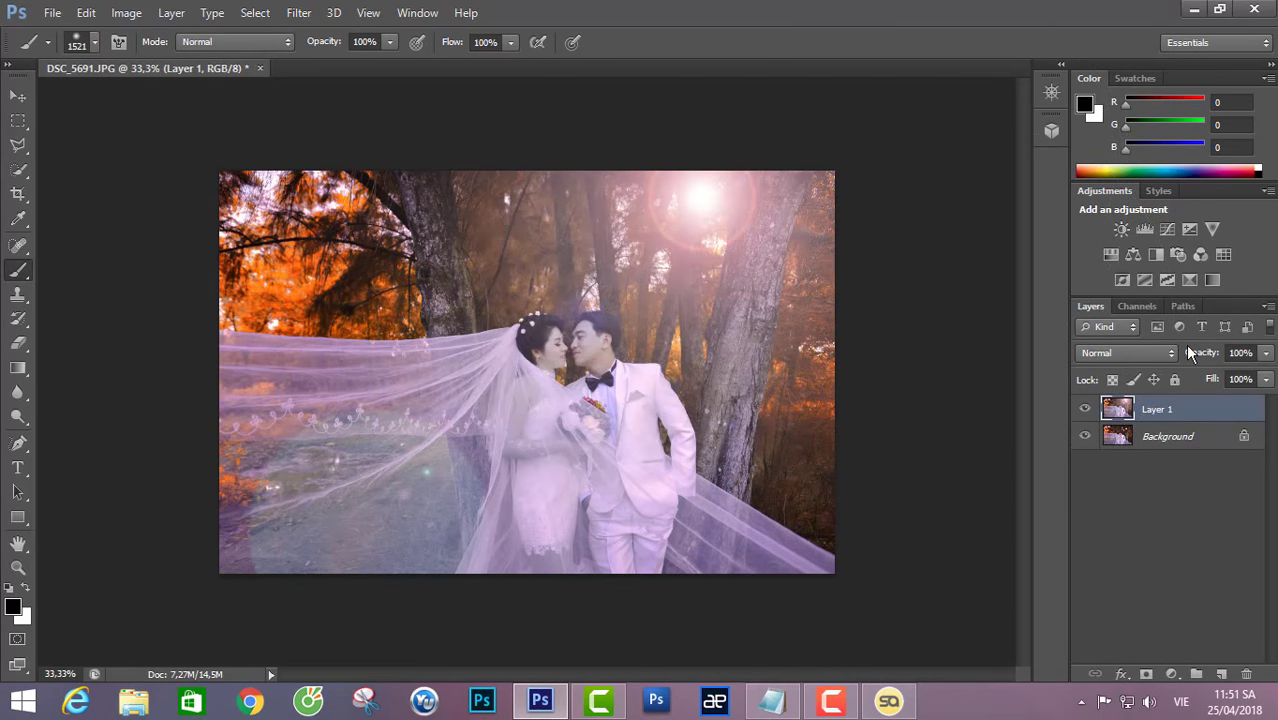
left_click_drag(1205, 353, 1193, 360)
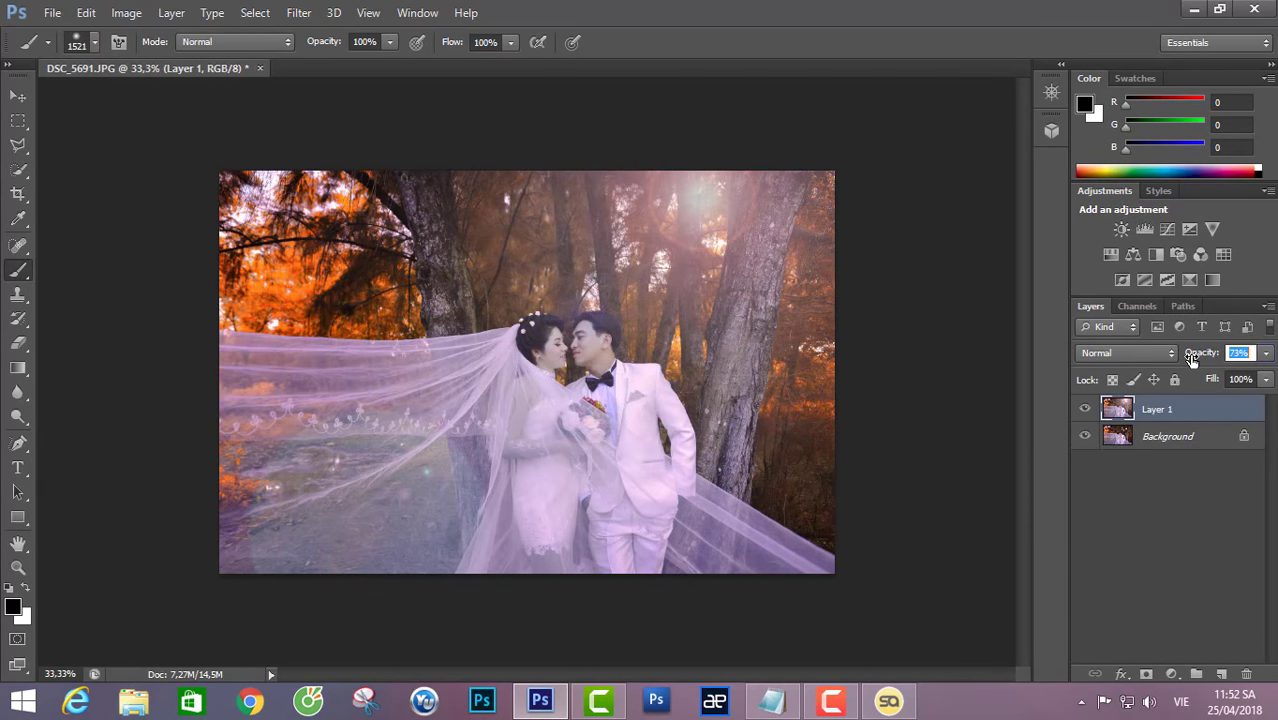
key("ctrl+e")
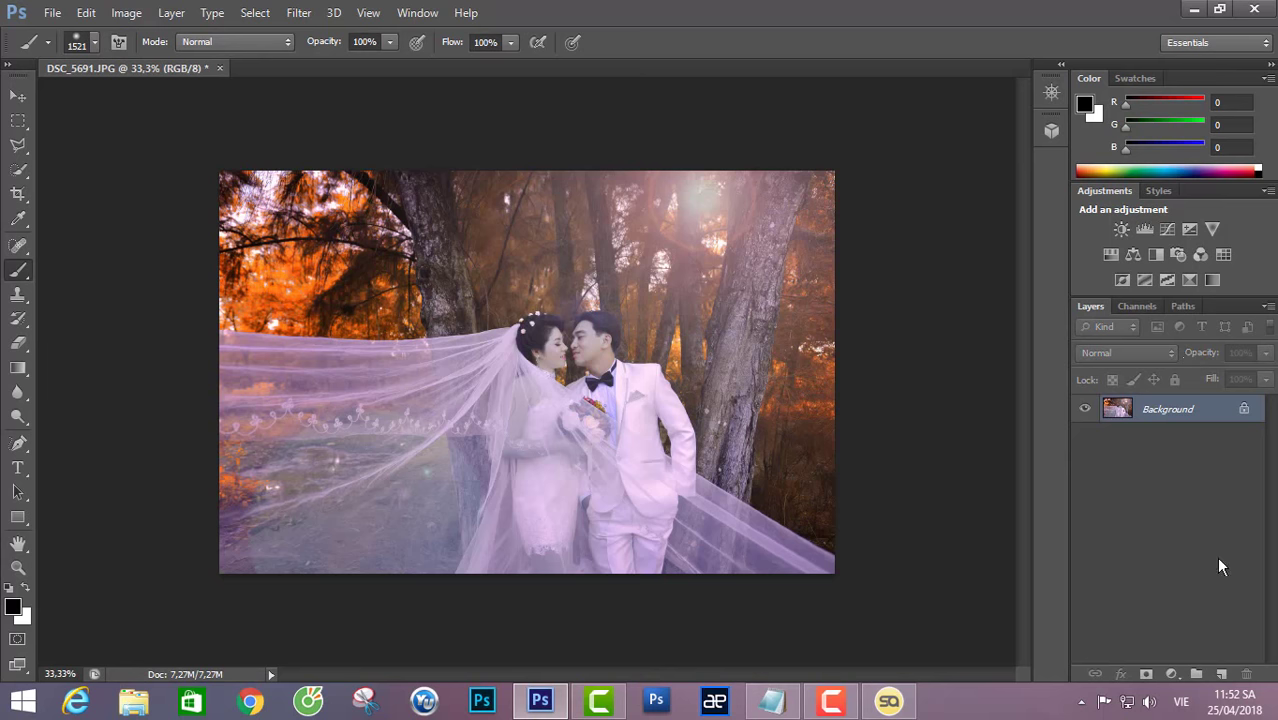
Add a Curves layer that slightly raises the black point and lifts the highlights, and merge it into the photo.
left_click(1172, 674)
left_click(1130, 375)
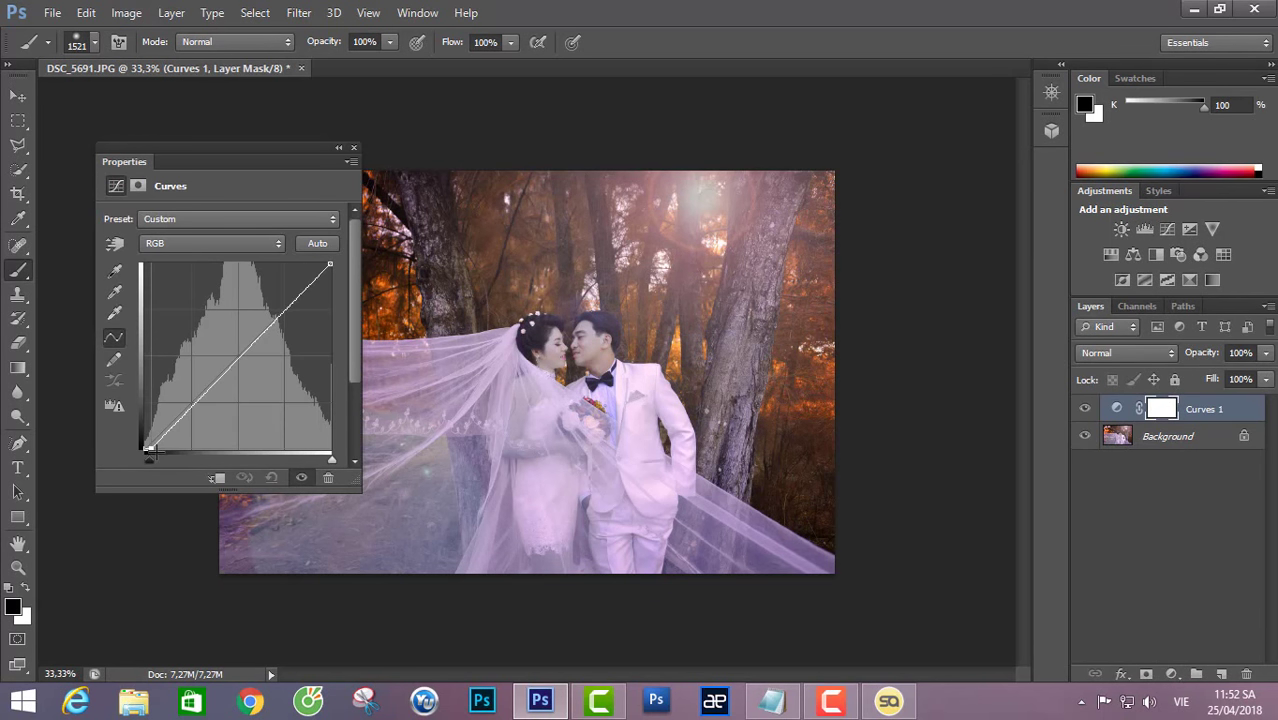
left_click_drag(287, 309, 287, 297)
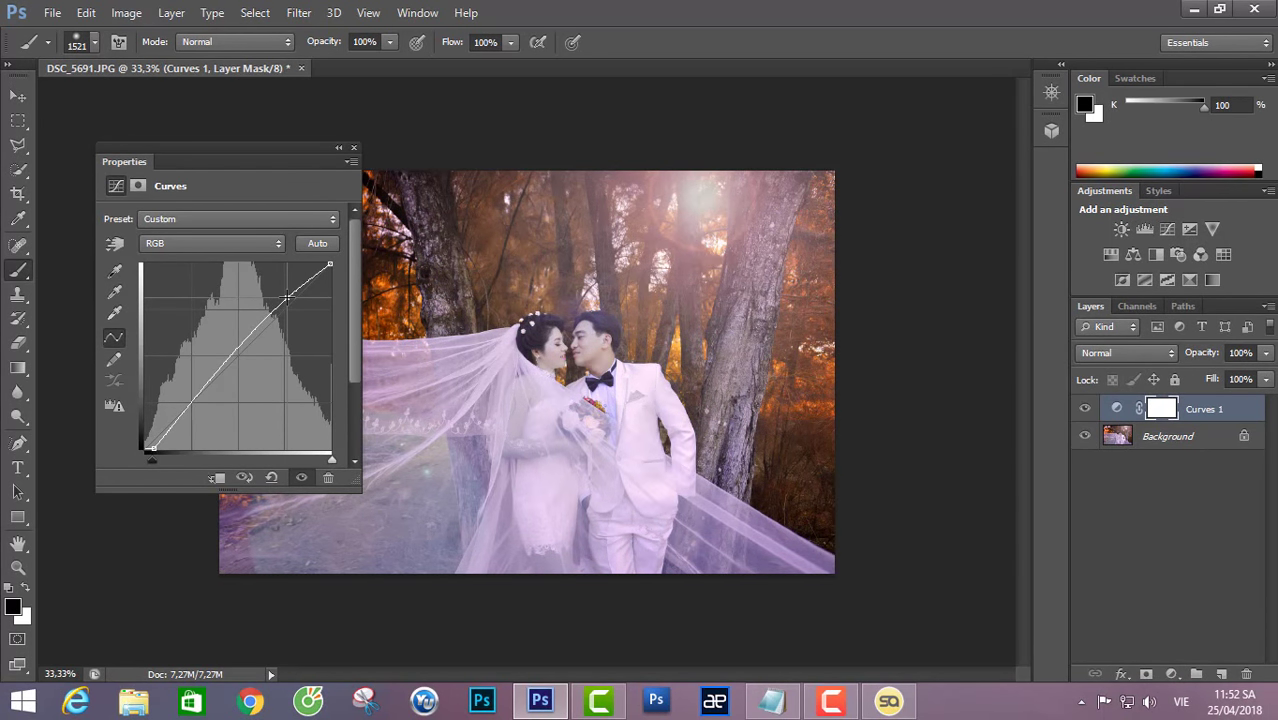
left_click(353, 149)
key("ctrl+e")
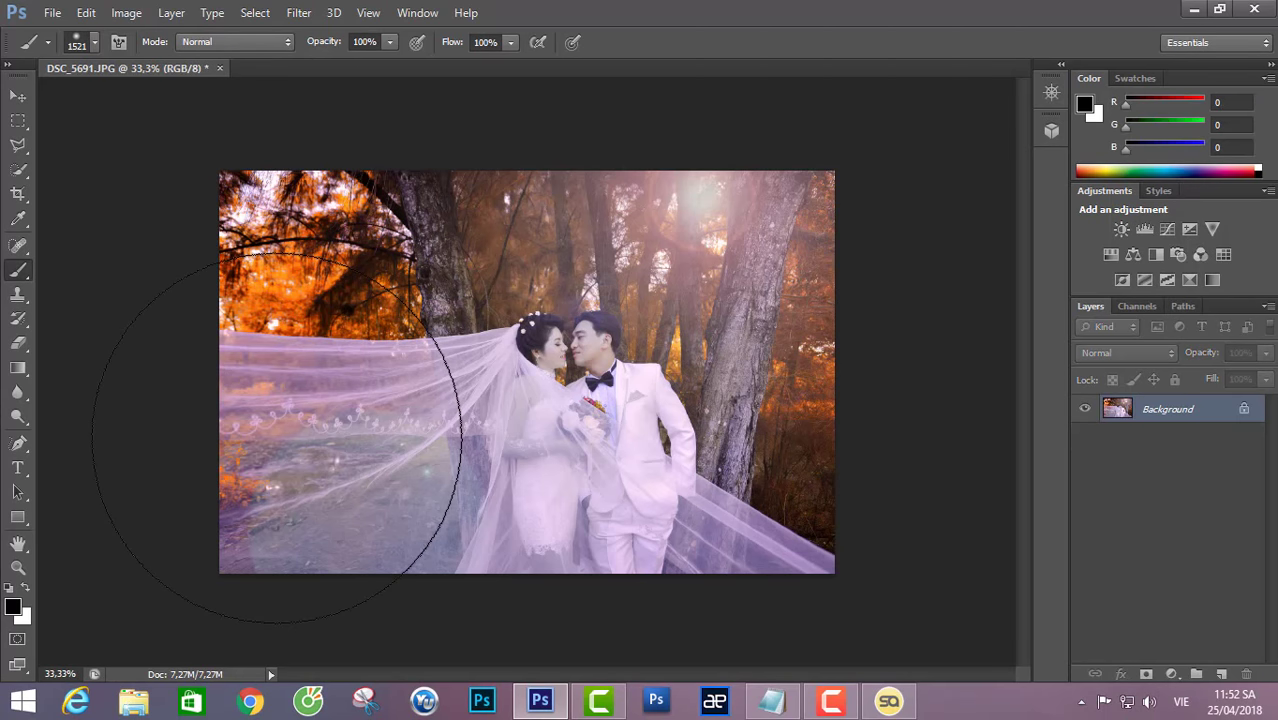
Save the retouched photo as a quality 12 JPEG named "ee" in the "cuoi an loi" folder and close Photoshop.
left_click(52, 12)
left_click(86, 224)
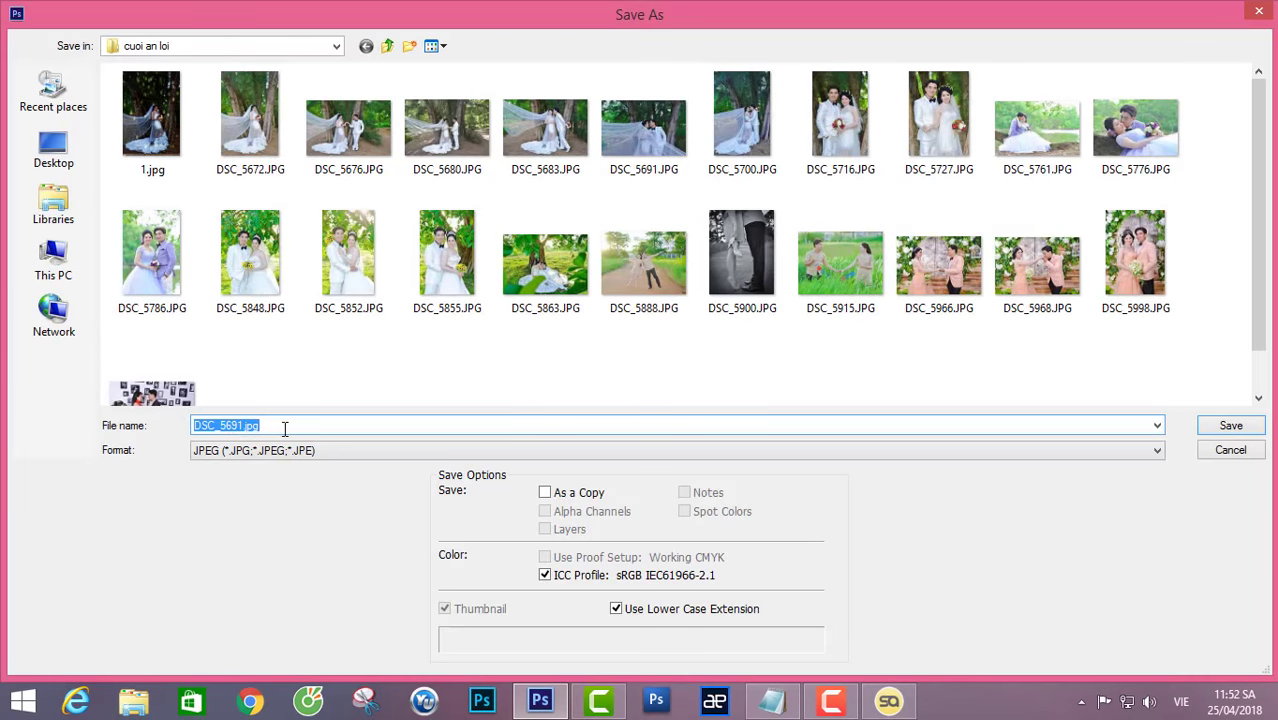
type("ee")
key("Return")
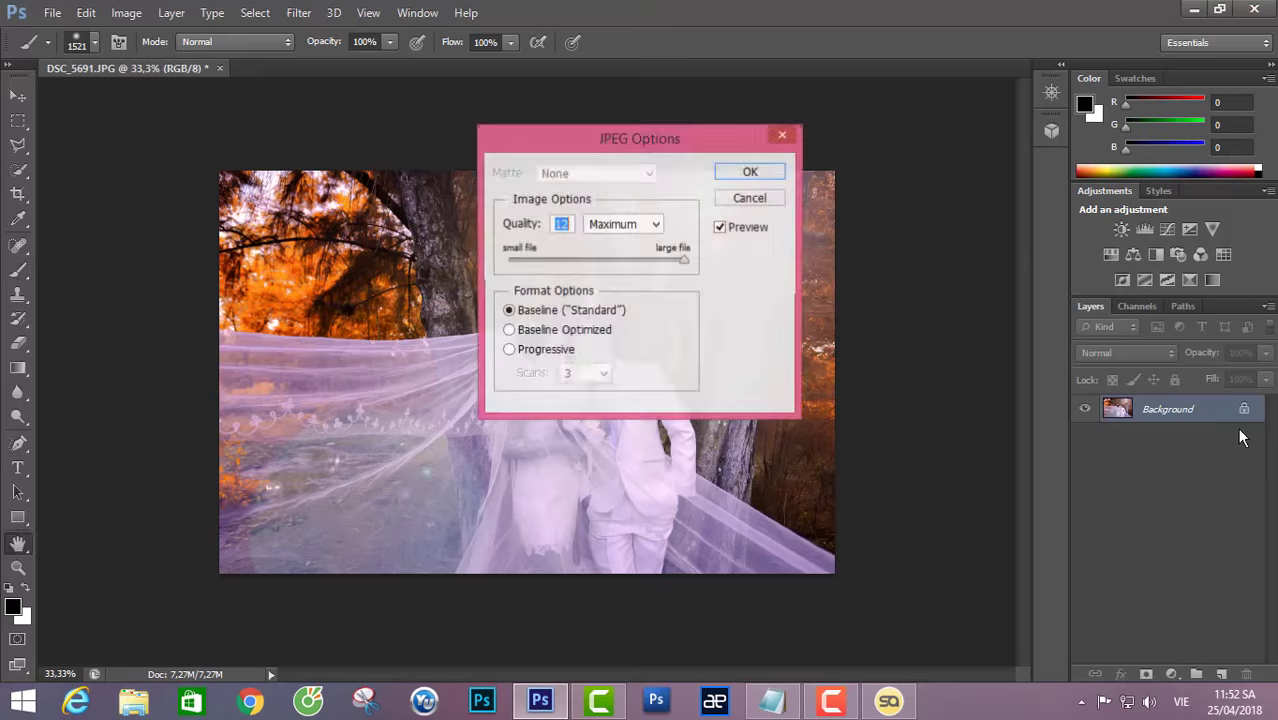
left_click(740, 170)
left_click(175, 68)
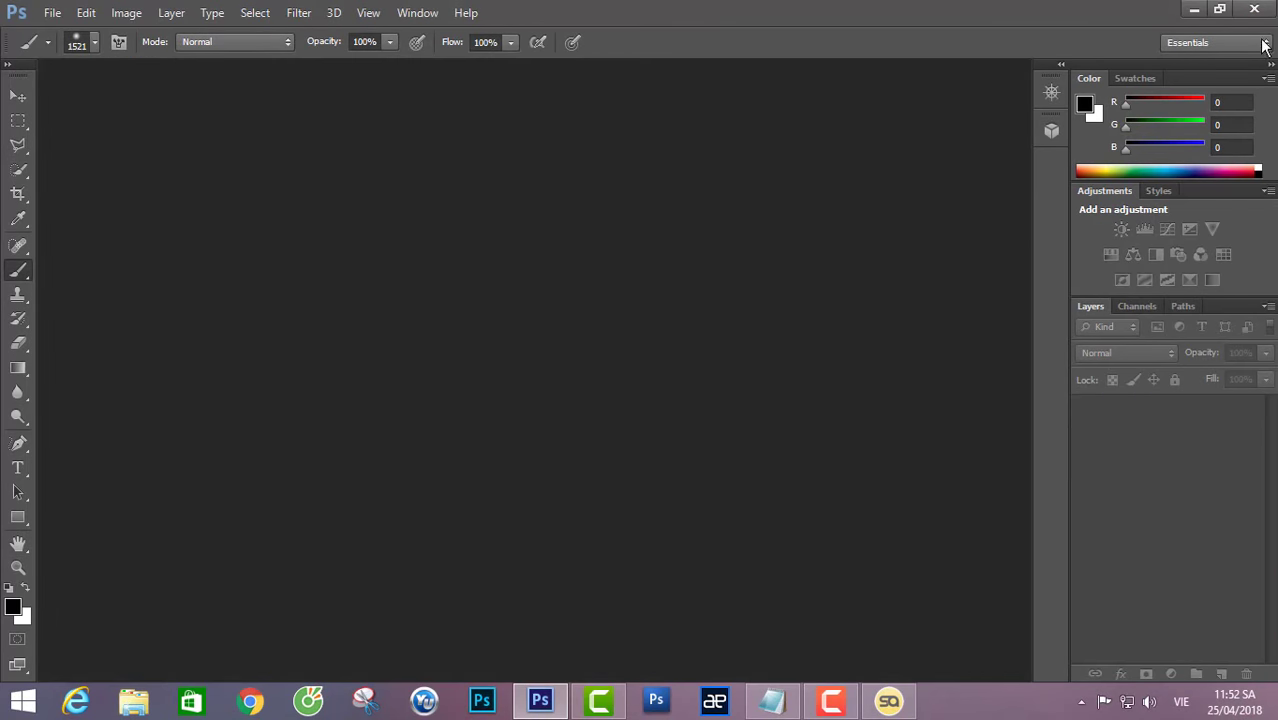
left_click(1255, 10)
Replace the eighth spread's image with the retouched orange-toned photo from the "cuoi an loi" folder.
right_click(517, 329)
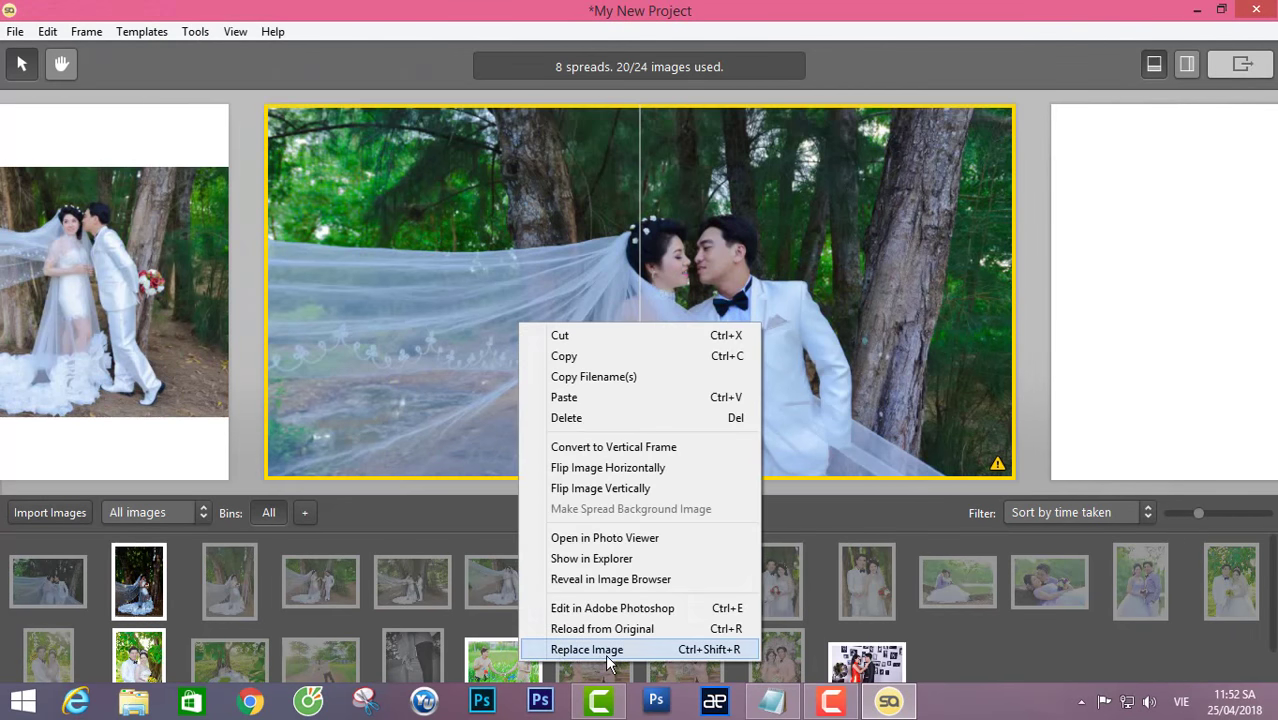
left_click(605, 654)
left_click(480, 355)
scroll(480, 355, "down", 5)
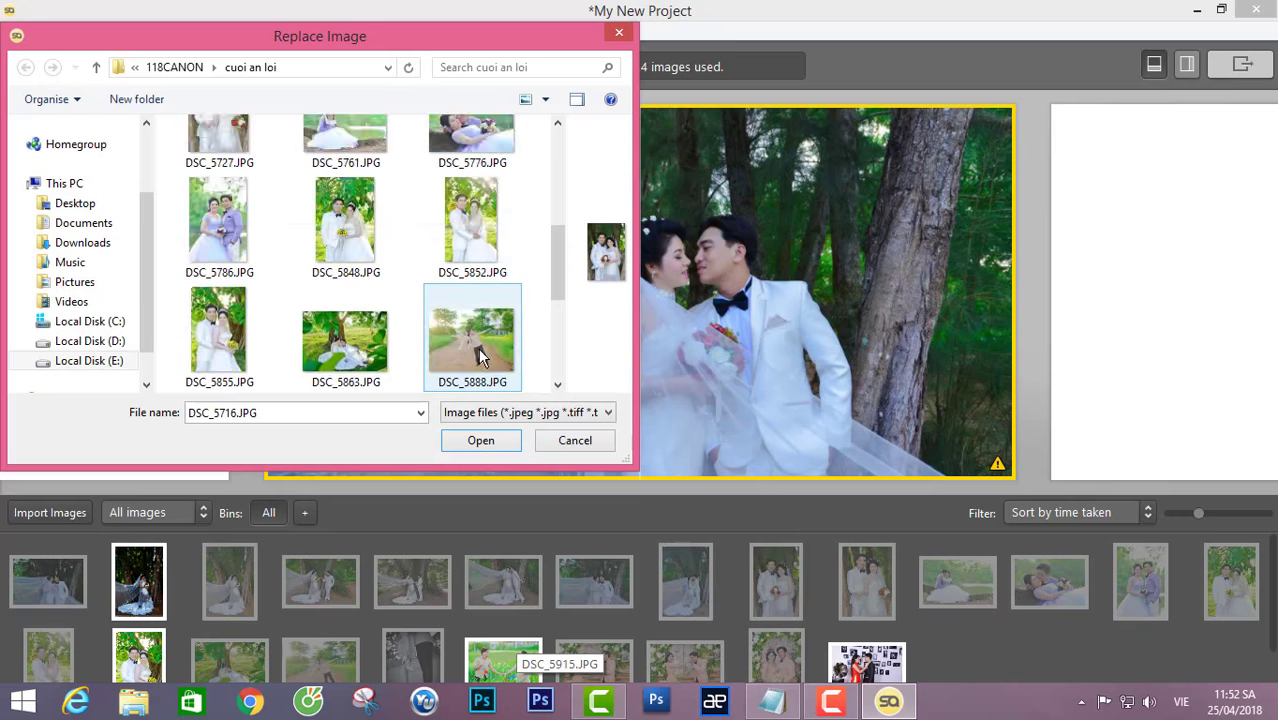
left_click(218, 345)
left_click(480, 440)
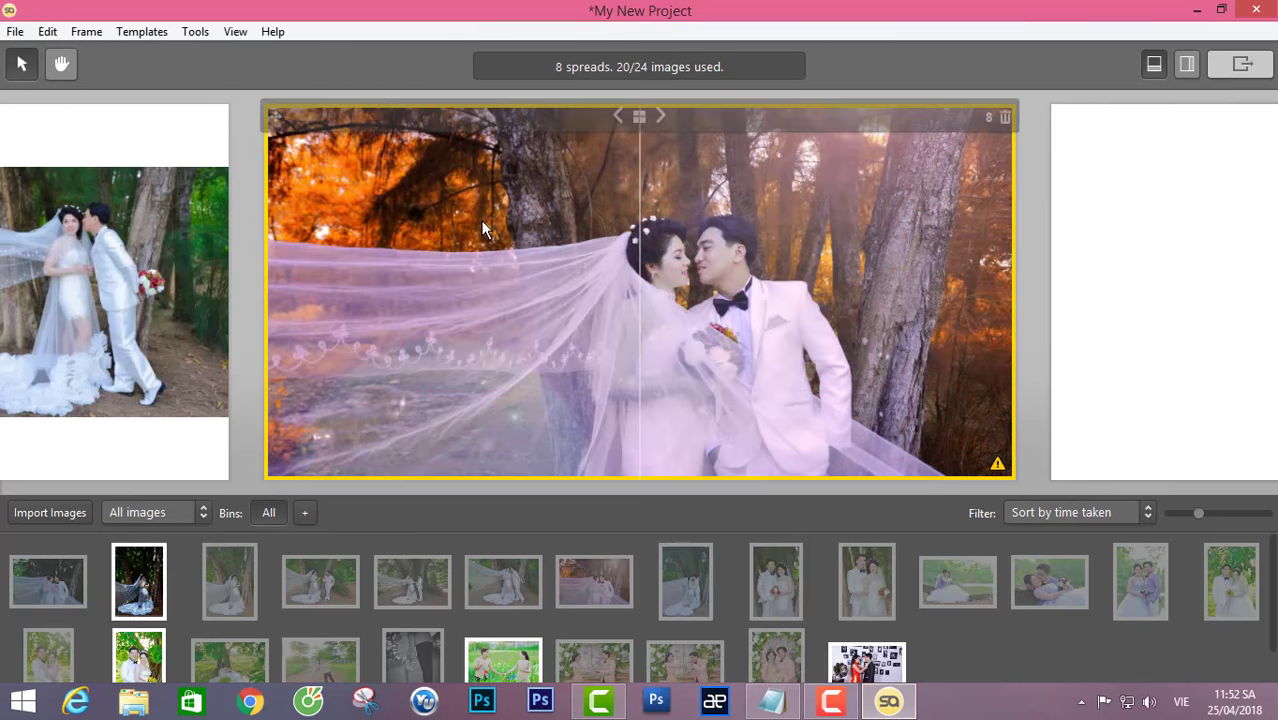
Look through the last album spreads from the sixth to the eighth.
left_click(1043, 335)
scroll(903, 406, "up", 1)
key("Left")
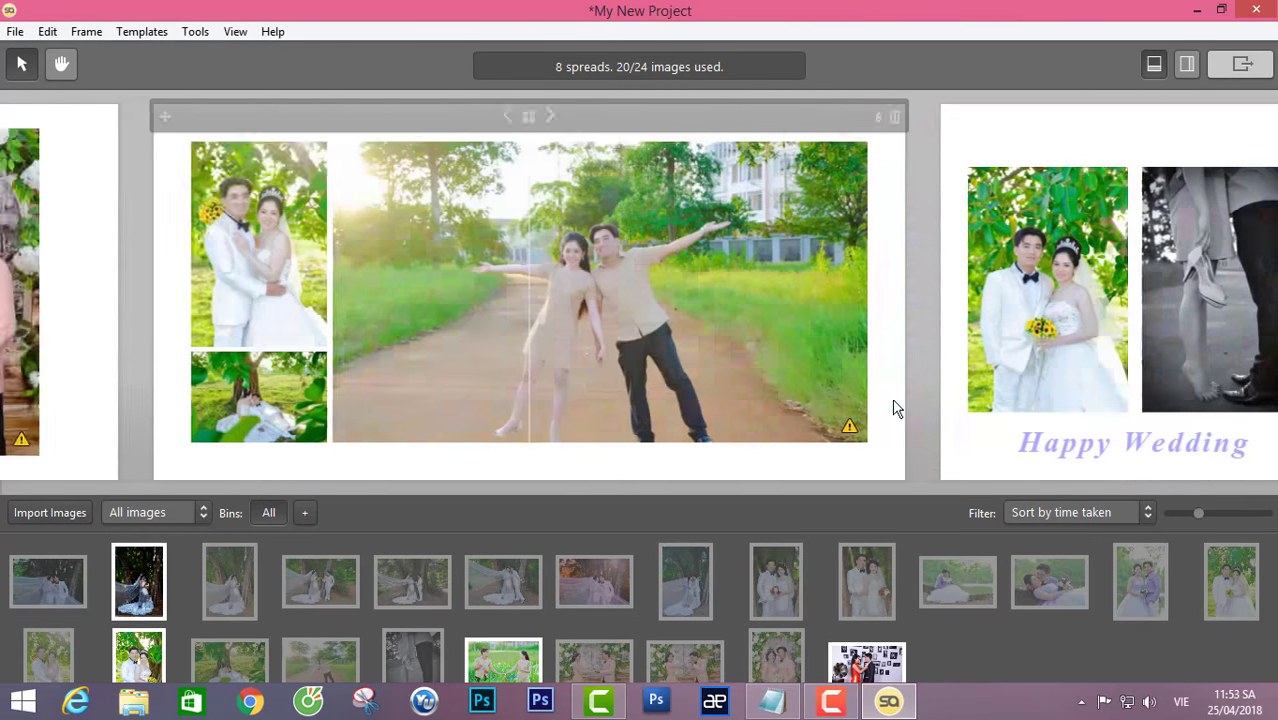
key("Right")
key("Right")
scroll(893, 400, "down", 2)
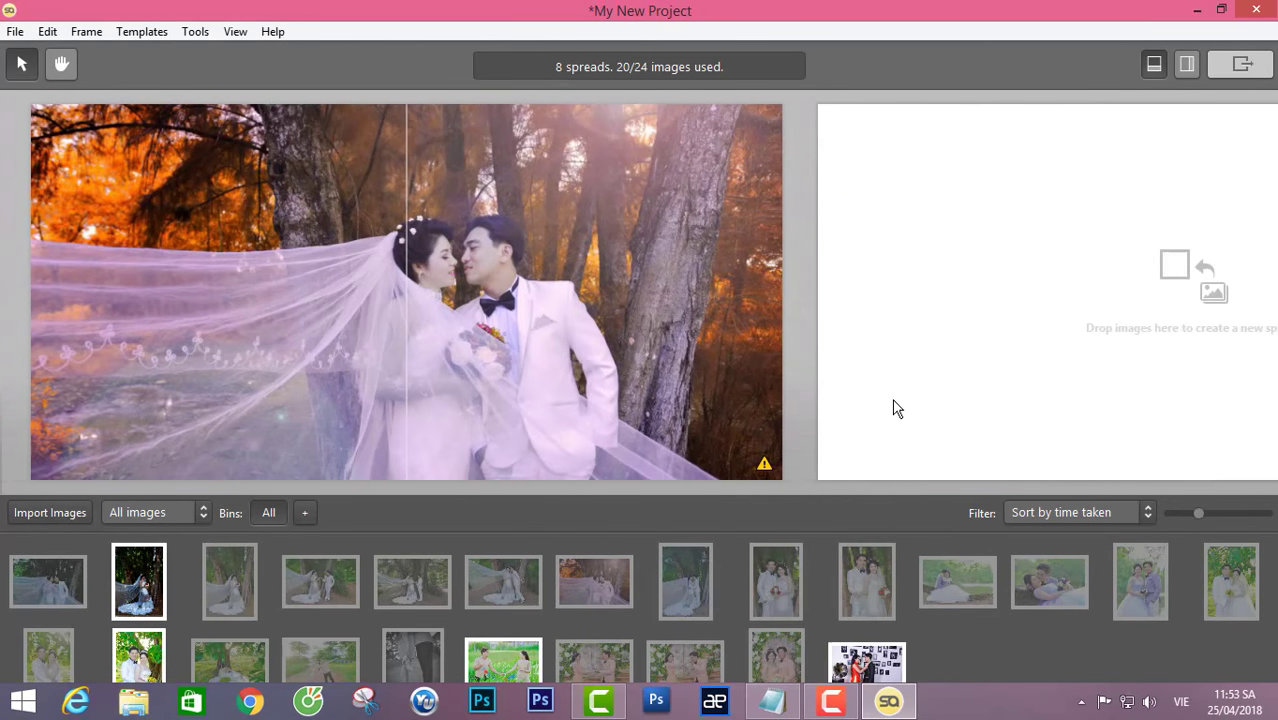
Export all spreads for print as sRGB JPG files to the desktop folder "minhchau", ignoring the upscaled images warning.
left_click(1257, 70)
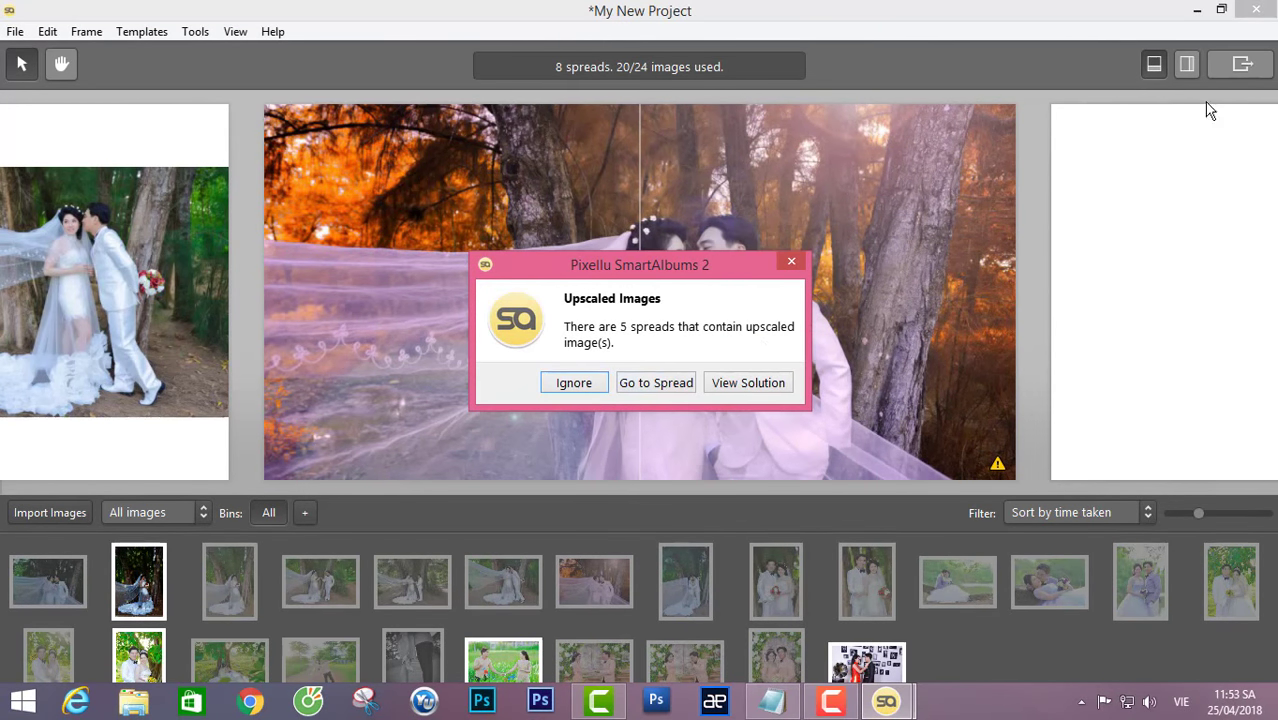
left_click(585, 386)
left_click(765, 414)
left_click(352, 287)
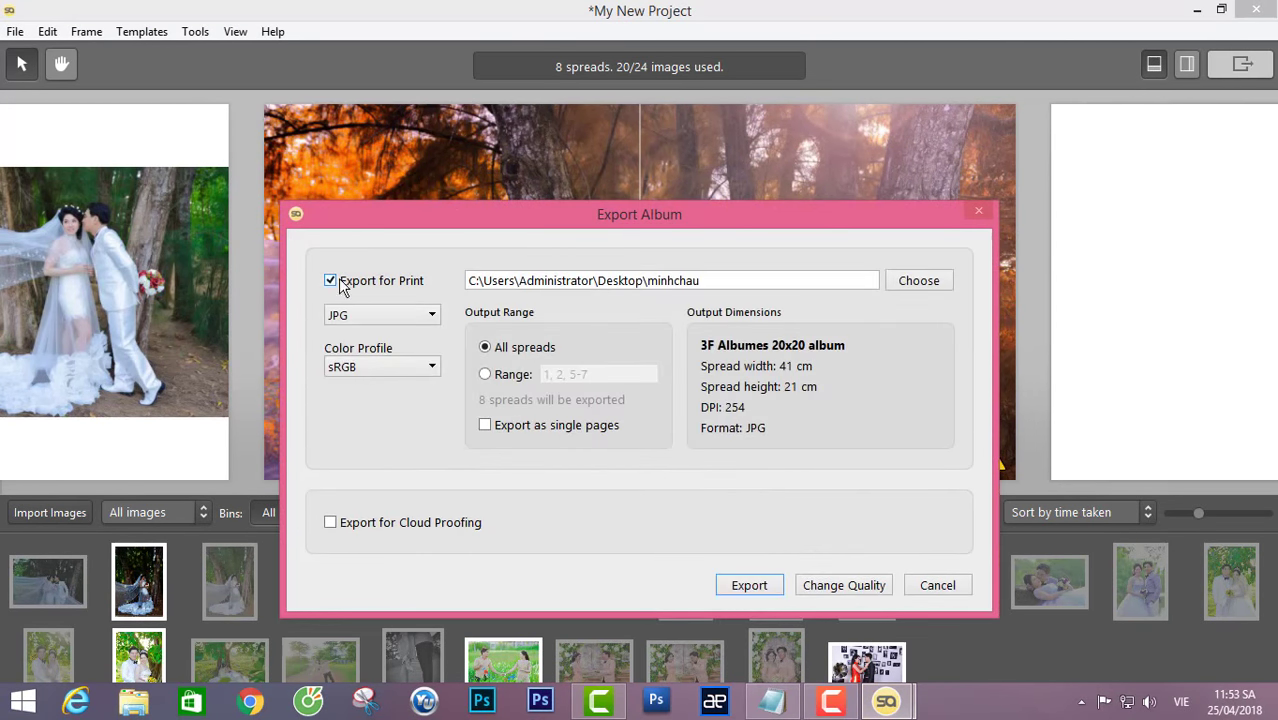
left_click(382, 316)
left_click(380, 334)
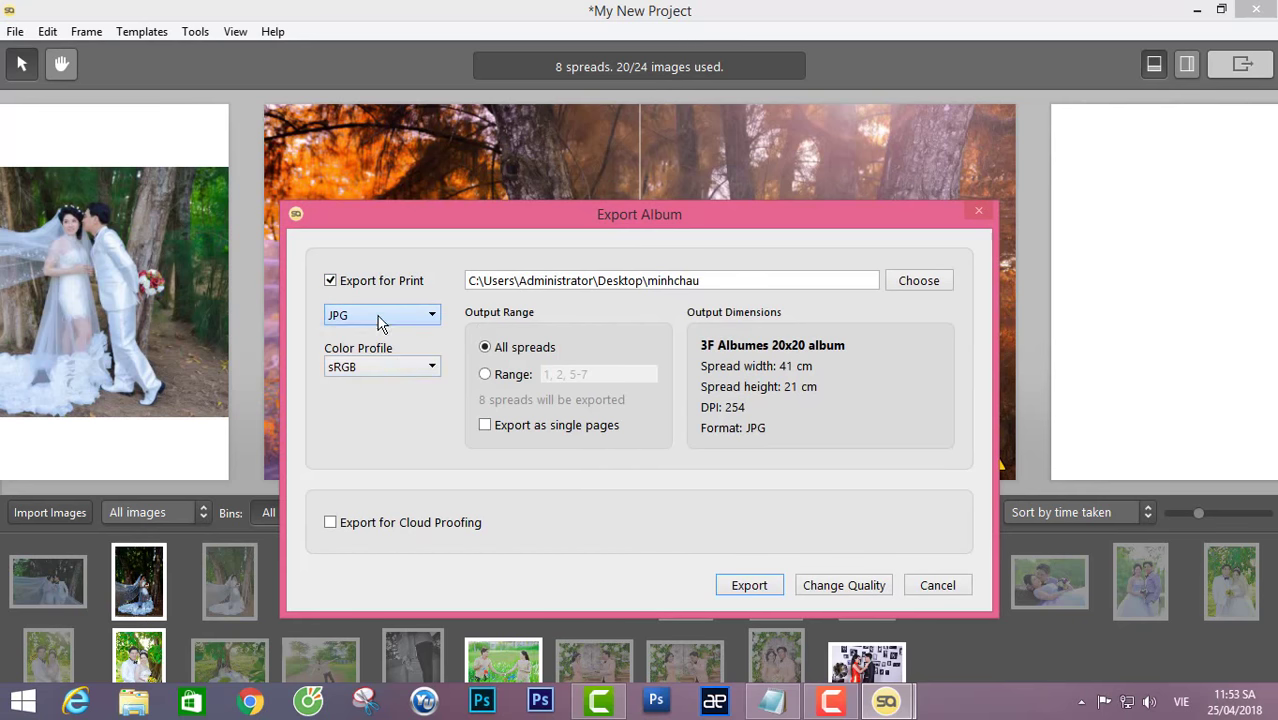
left_click(428, 367)
left_click(428, 367)
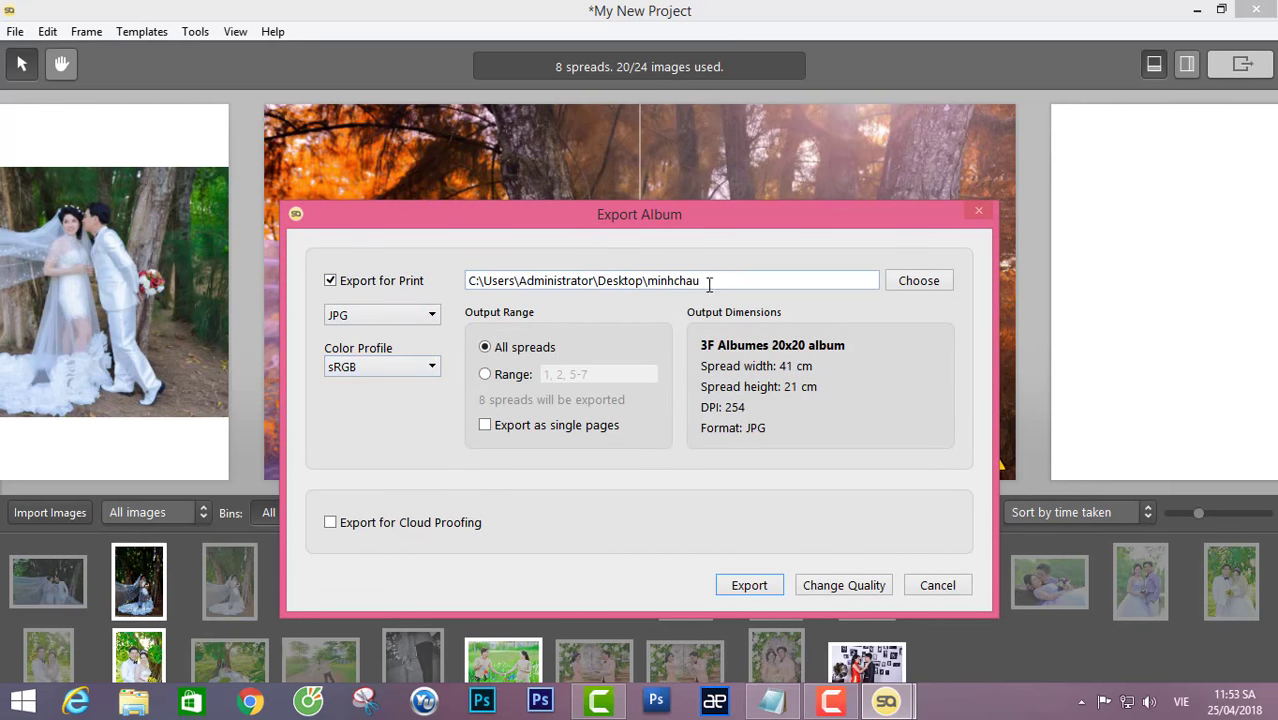
left_click(755, 587)
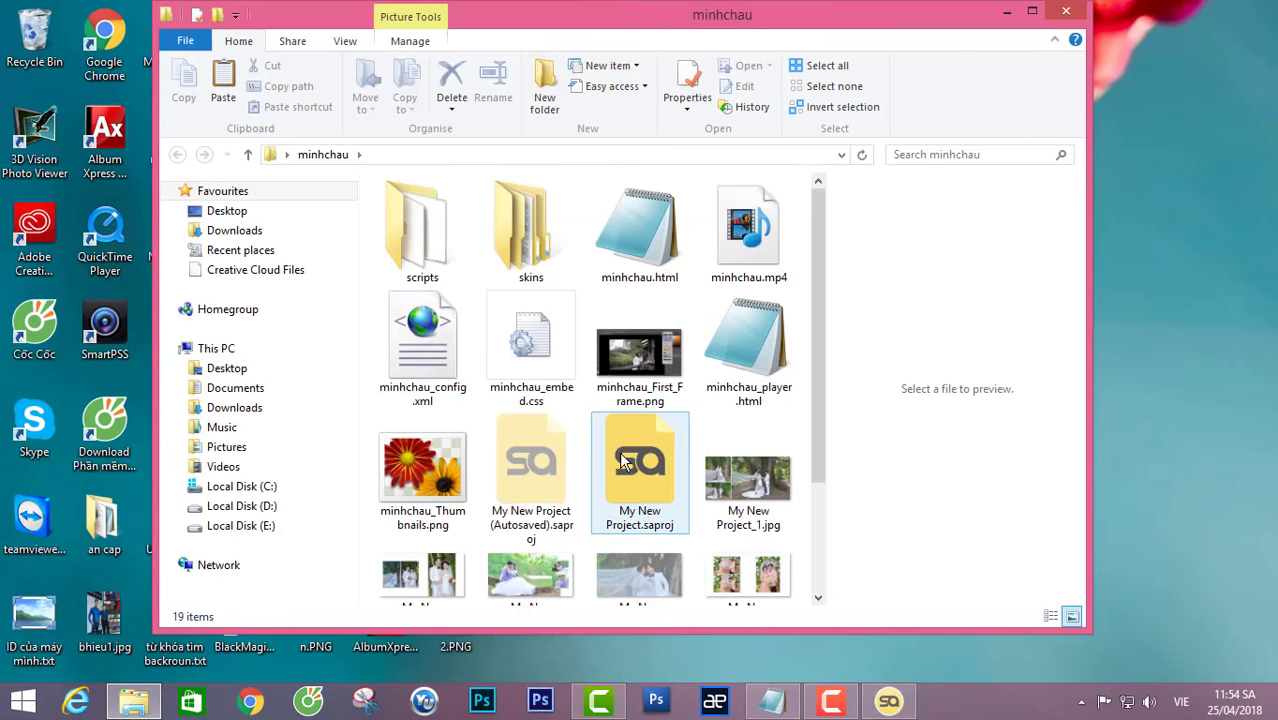
Open the exported "My New Project_1.jpg" from the "minhchau" folder in Windows Photo Viewer.
scroll(605, 385, "down", 2)
right_click(730, 365)
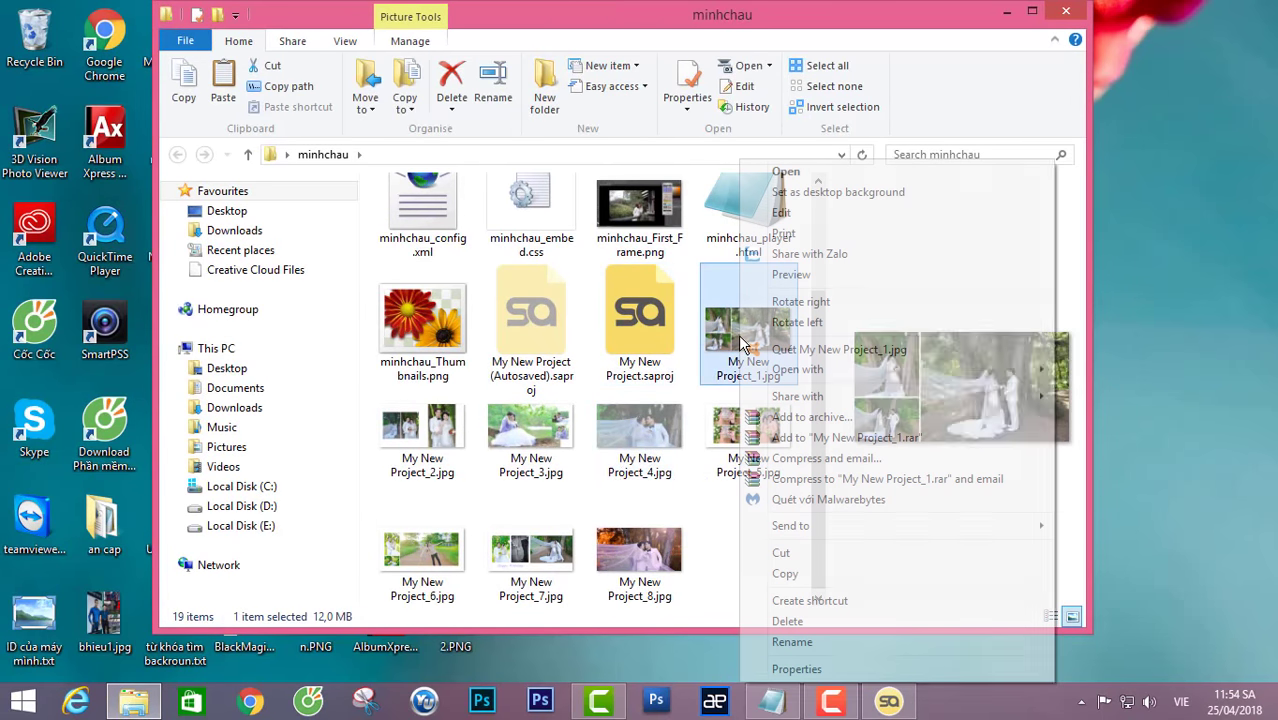
mouse_move(857, 369)
left_click(585, 411)
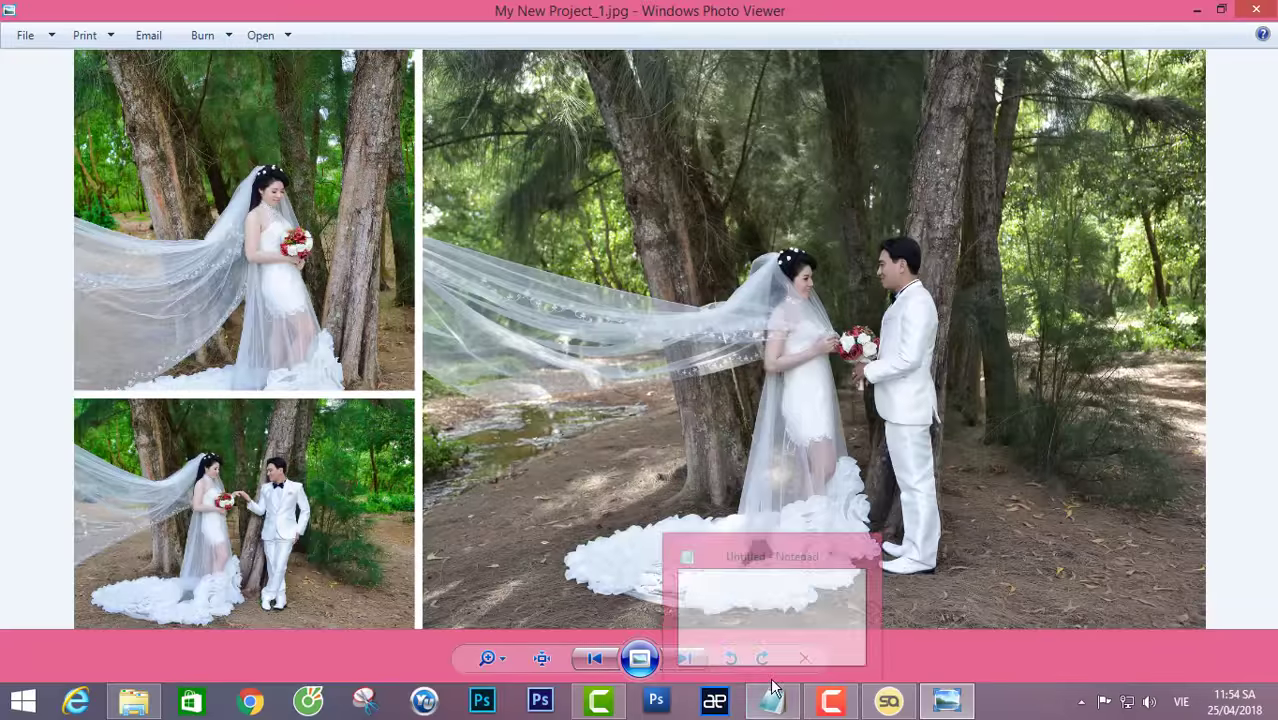
Page through the exported spread images from My New Project_2.jpg to My New Project_8.jpg.
left_click(690, 657)
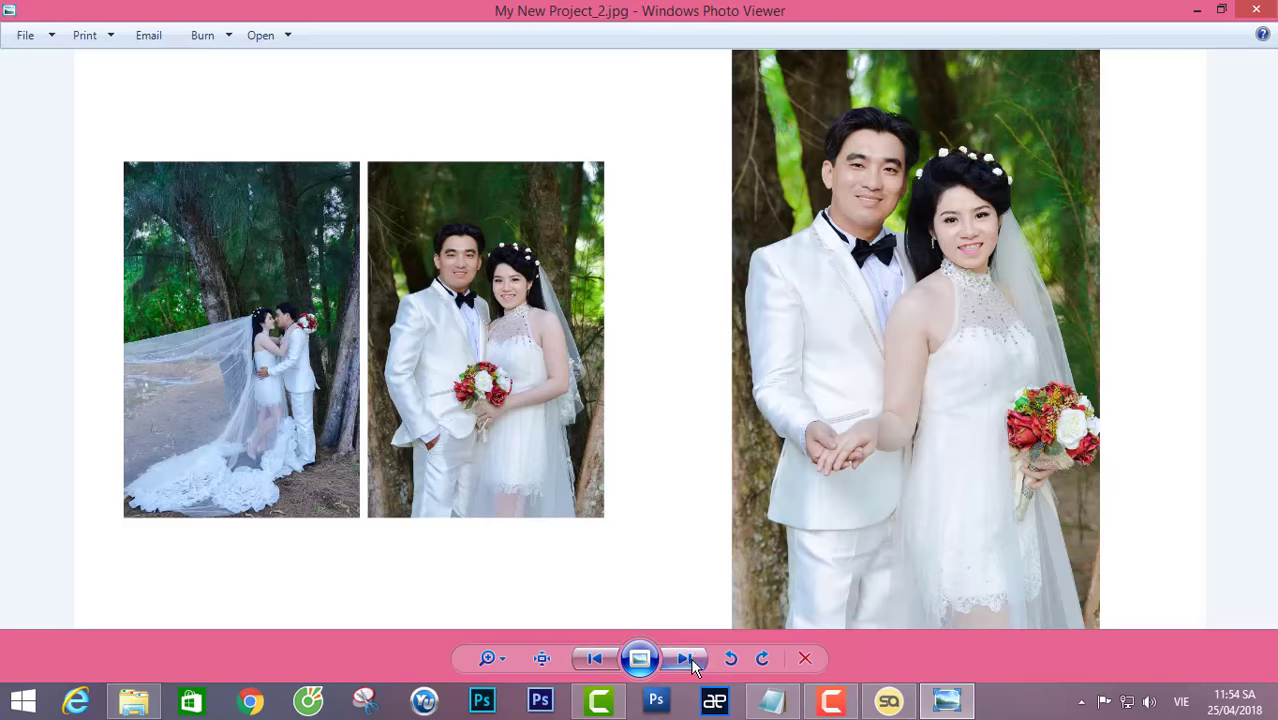
left_click(690, 657)
left_click(690, 657)
left_click(690, 657)
left_click(690, 657)
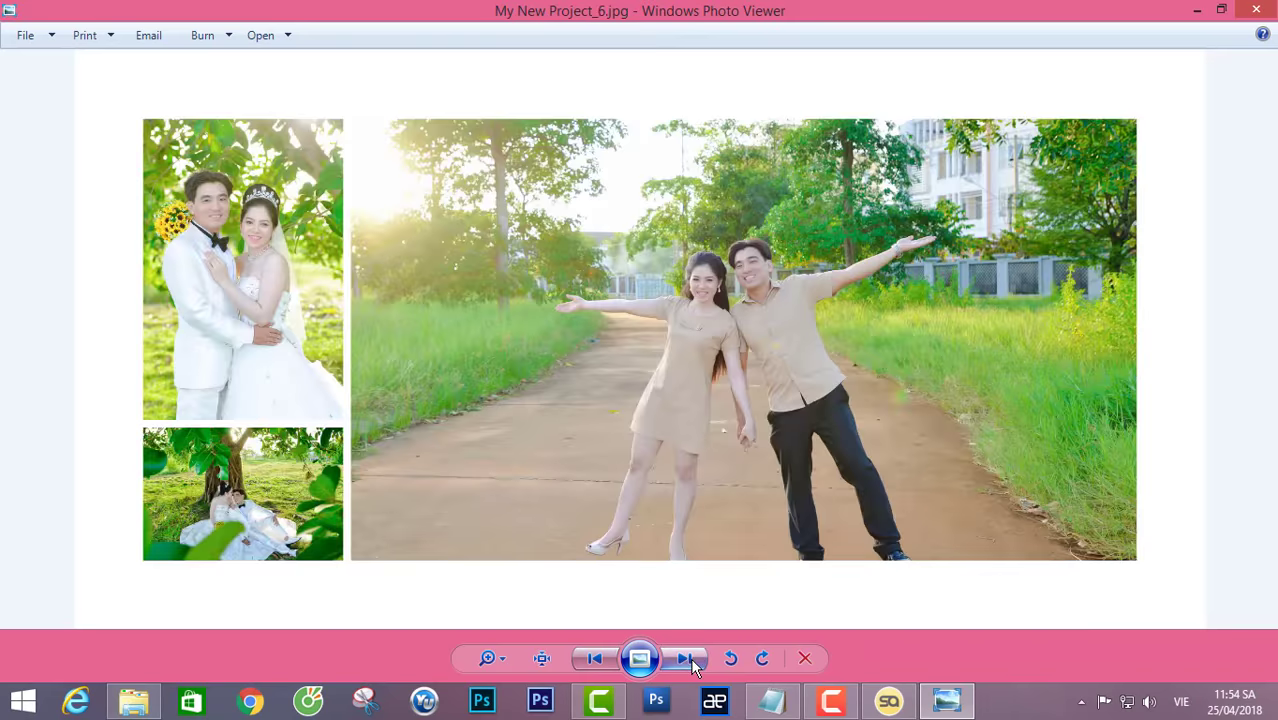
left_click(690, 657)
left_click(690, 657)
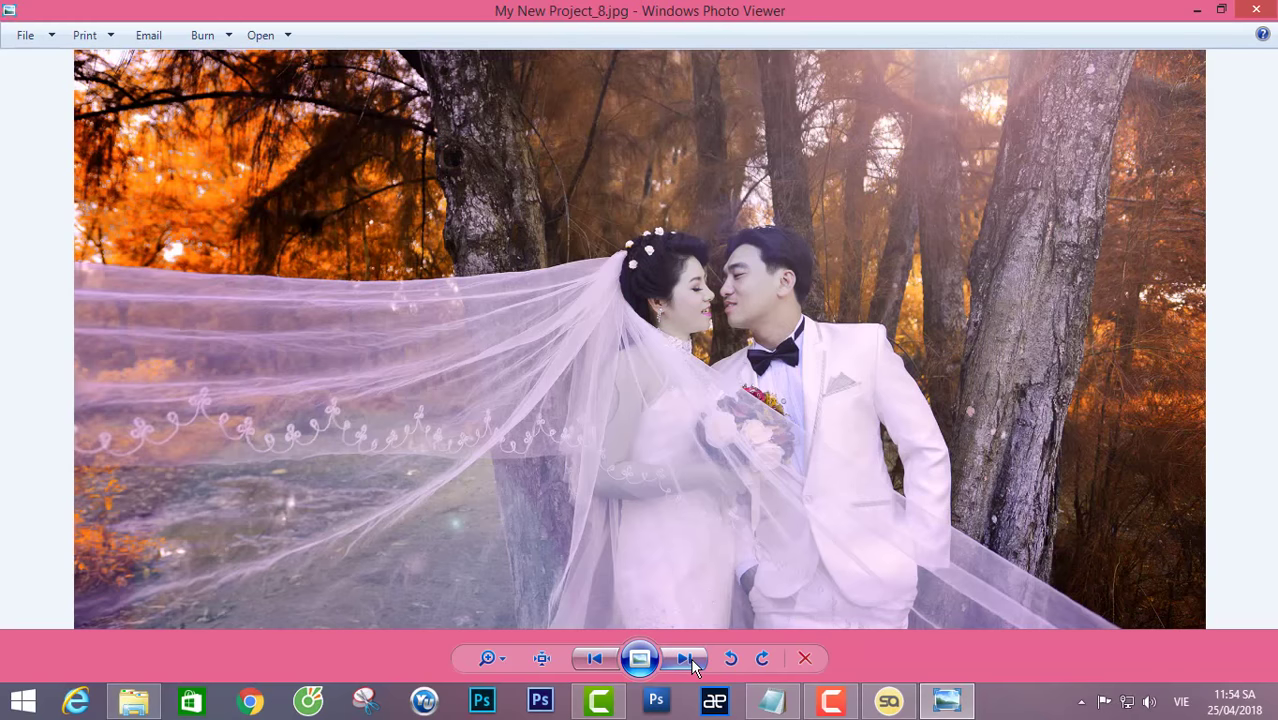